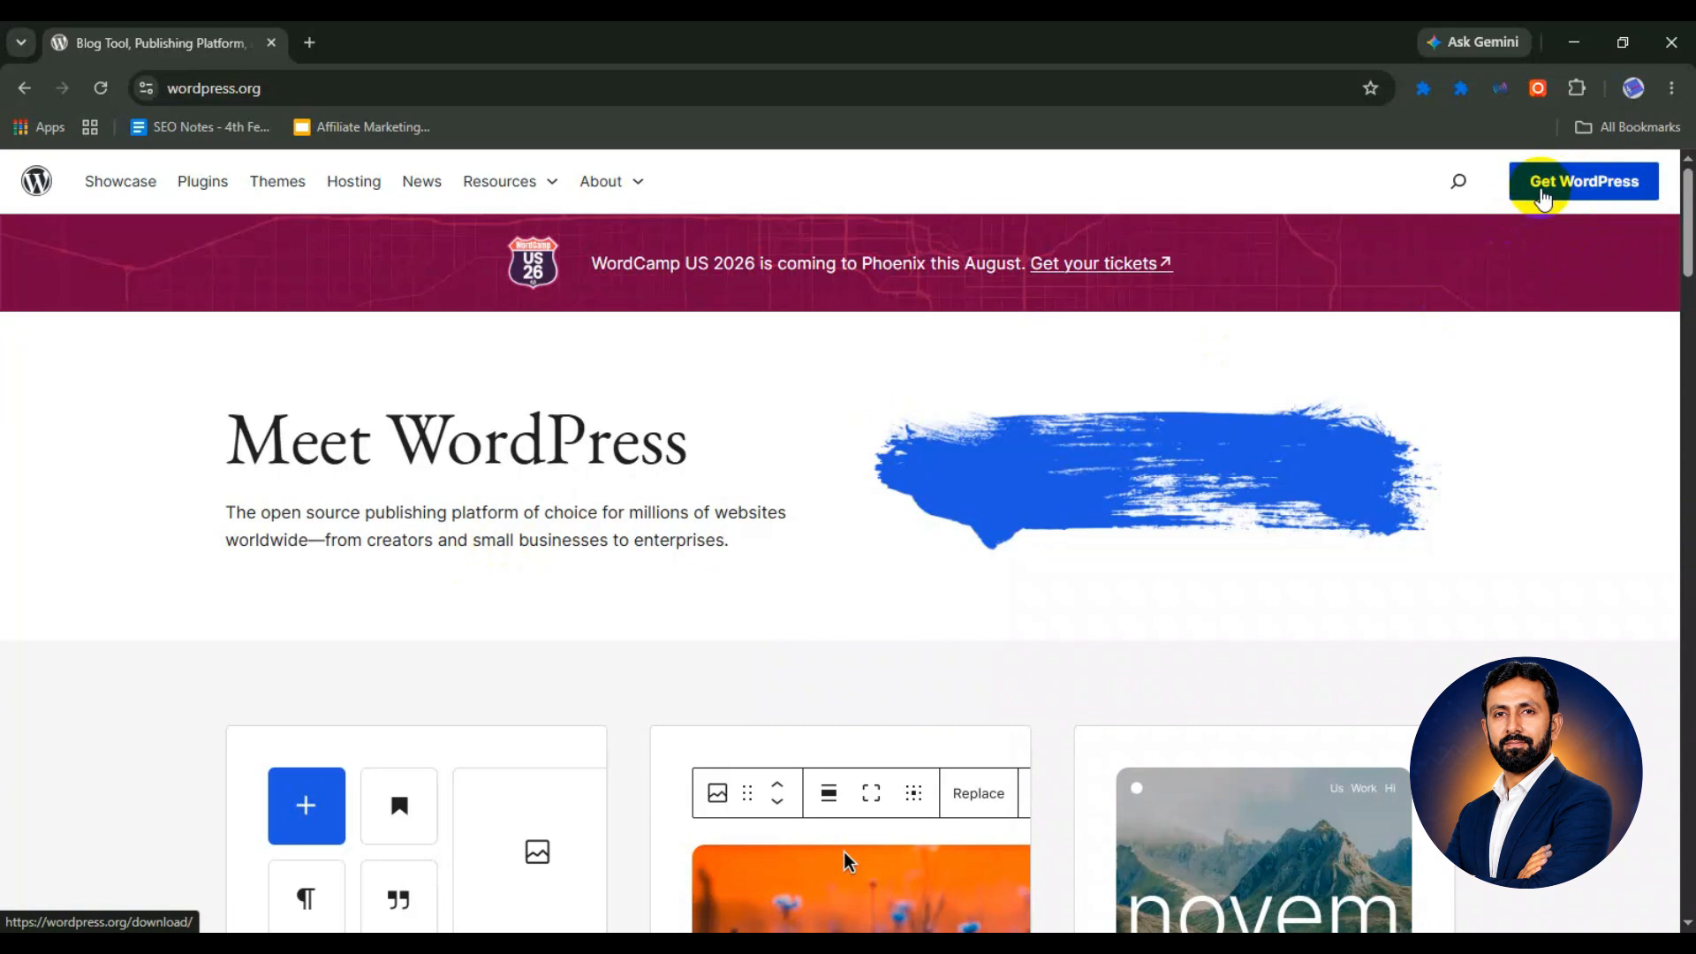
# Download WordPress 7.0.2 from the WordPress.org download page and show the downloaded archive in File Explorer.
pyautogui.click(1541, 196)
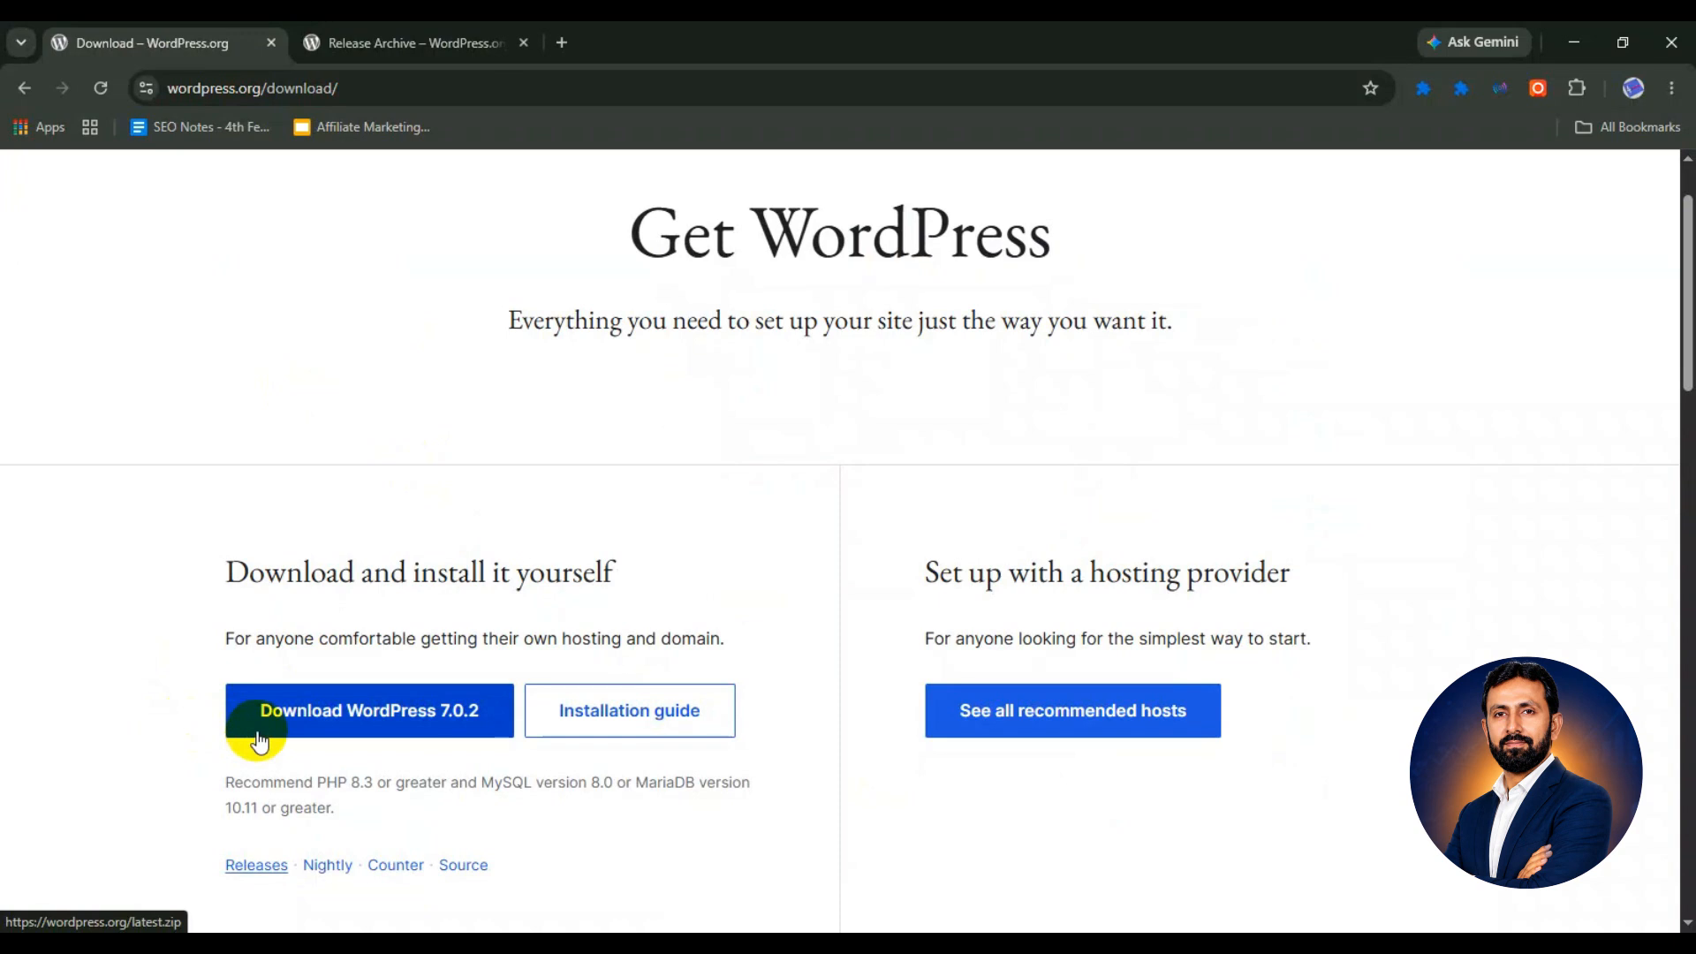
pyautogui.click(258, 738)
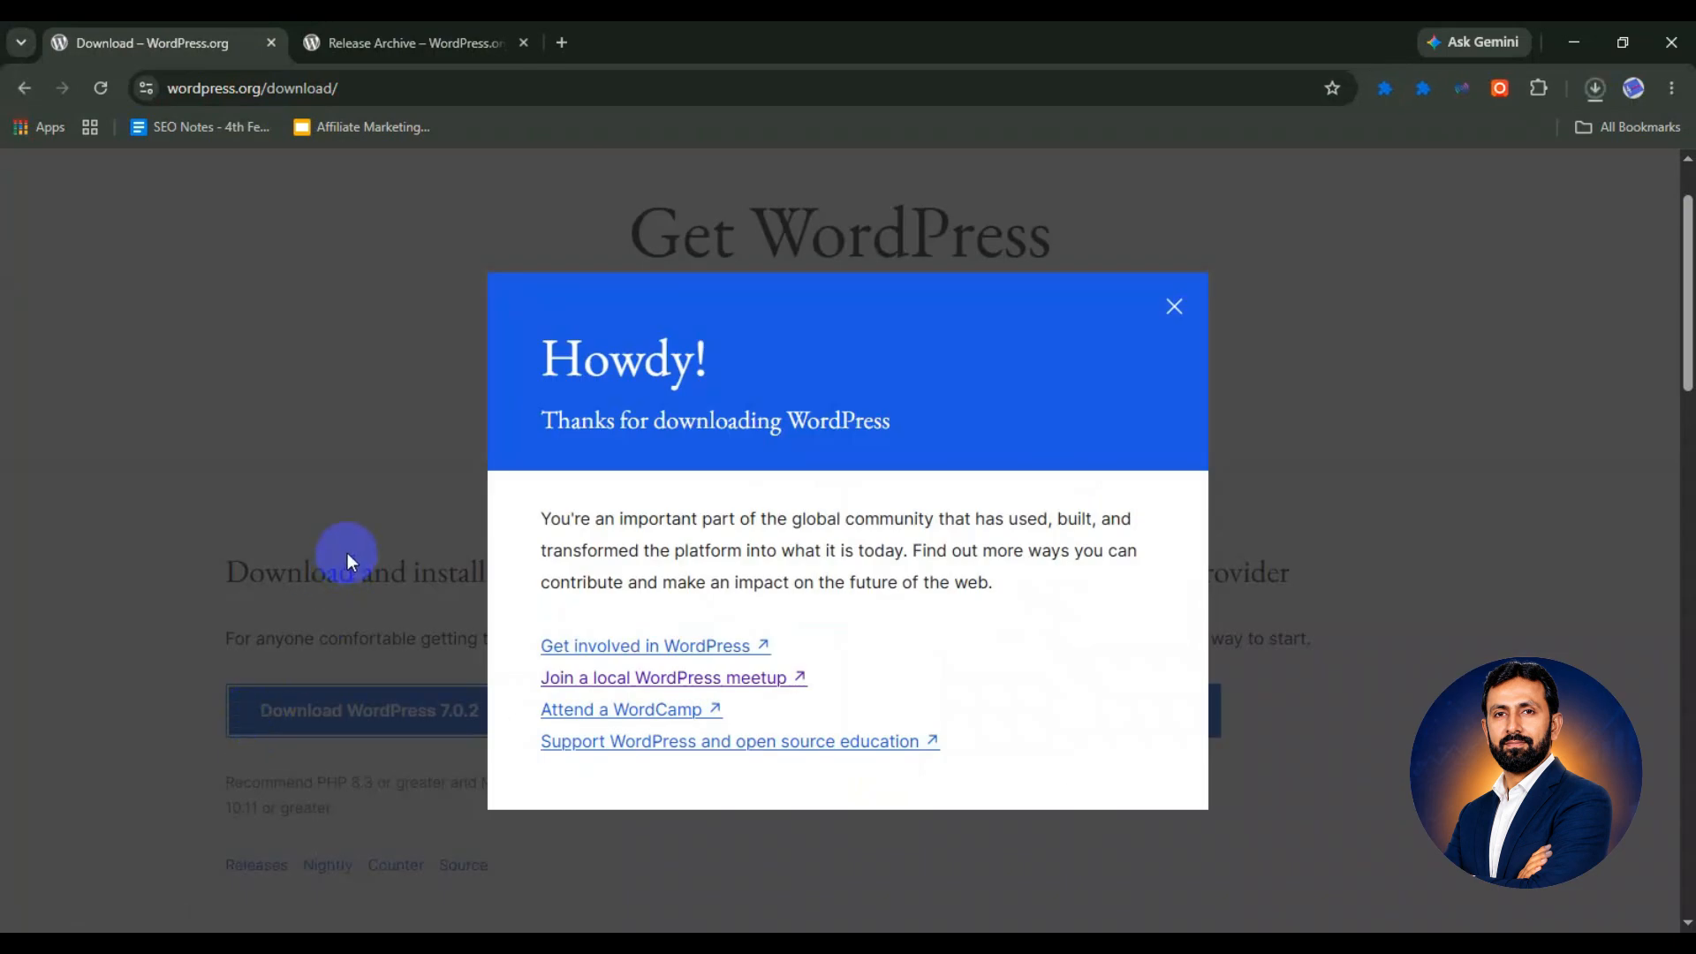
pyautogui.click(1594, 87)
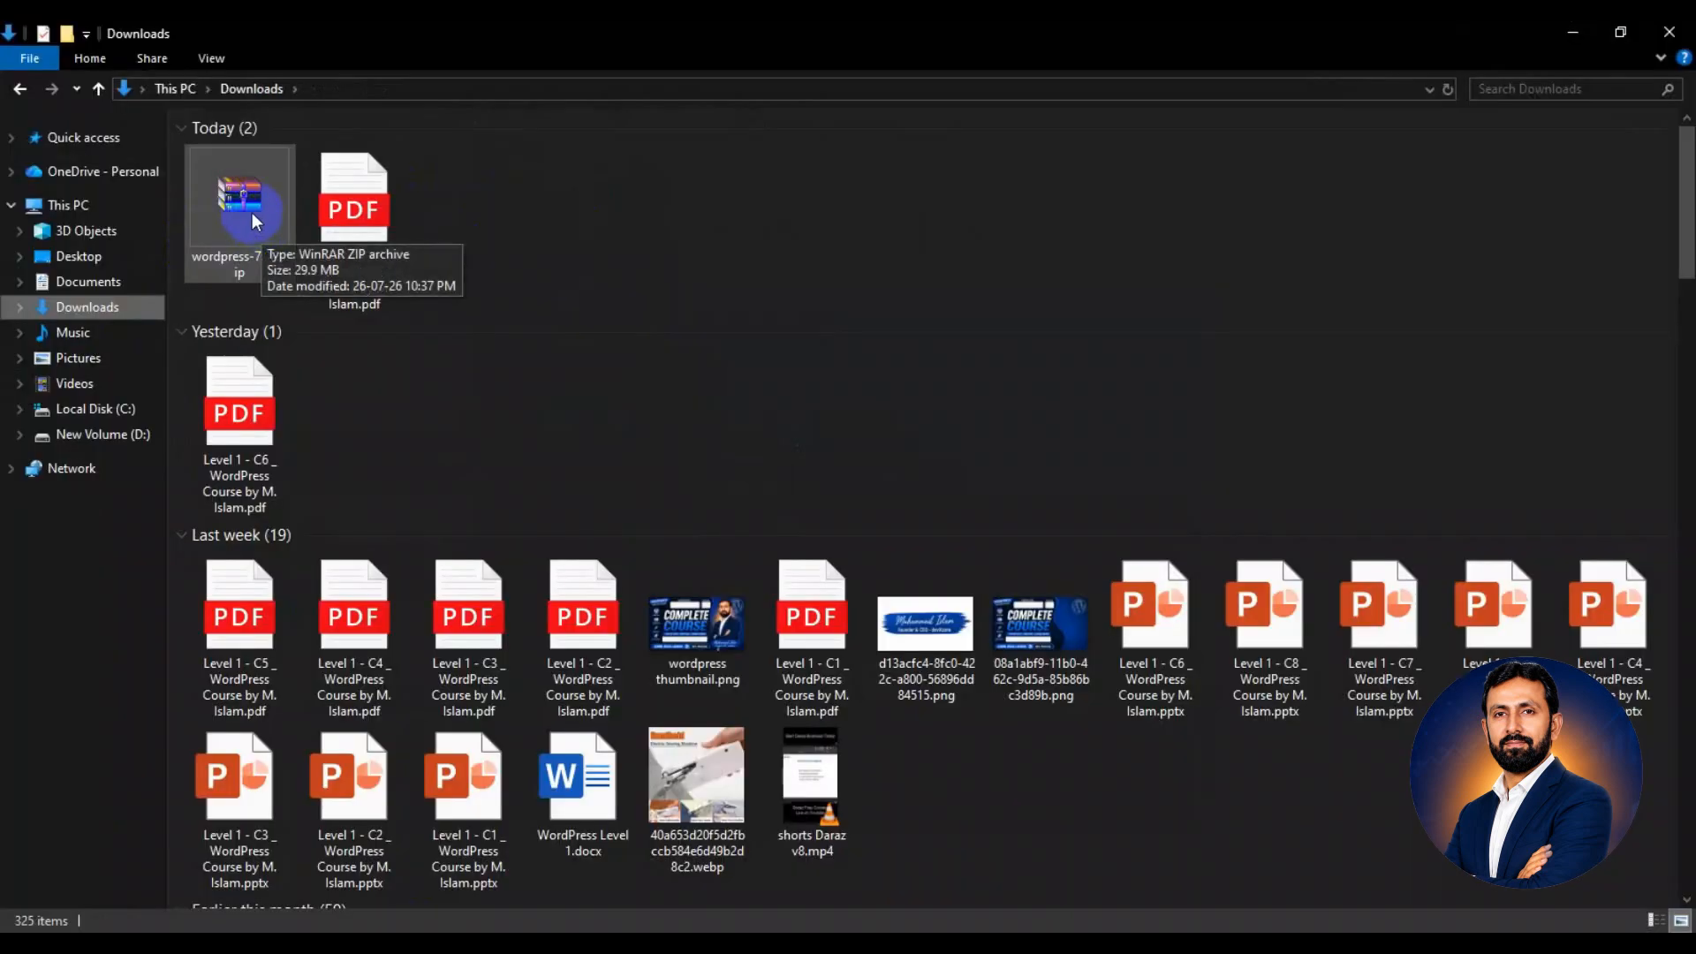
# Extract wordpress-7.0.2.zip into its own wordpress-7.0.2 folder inside Downloads, keeping the default extraction options.
pyautogui.click(252, 212)
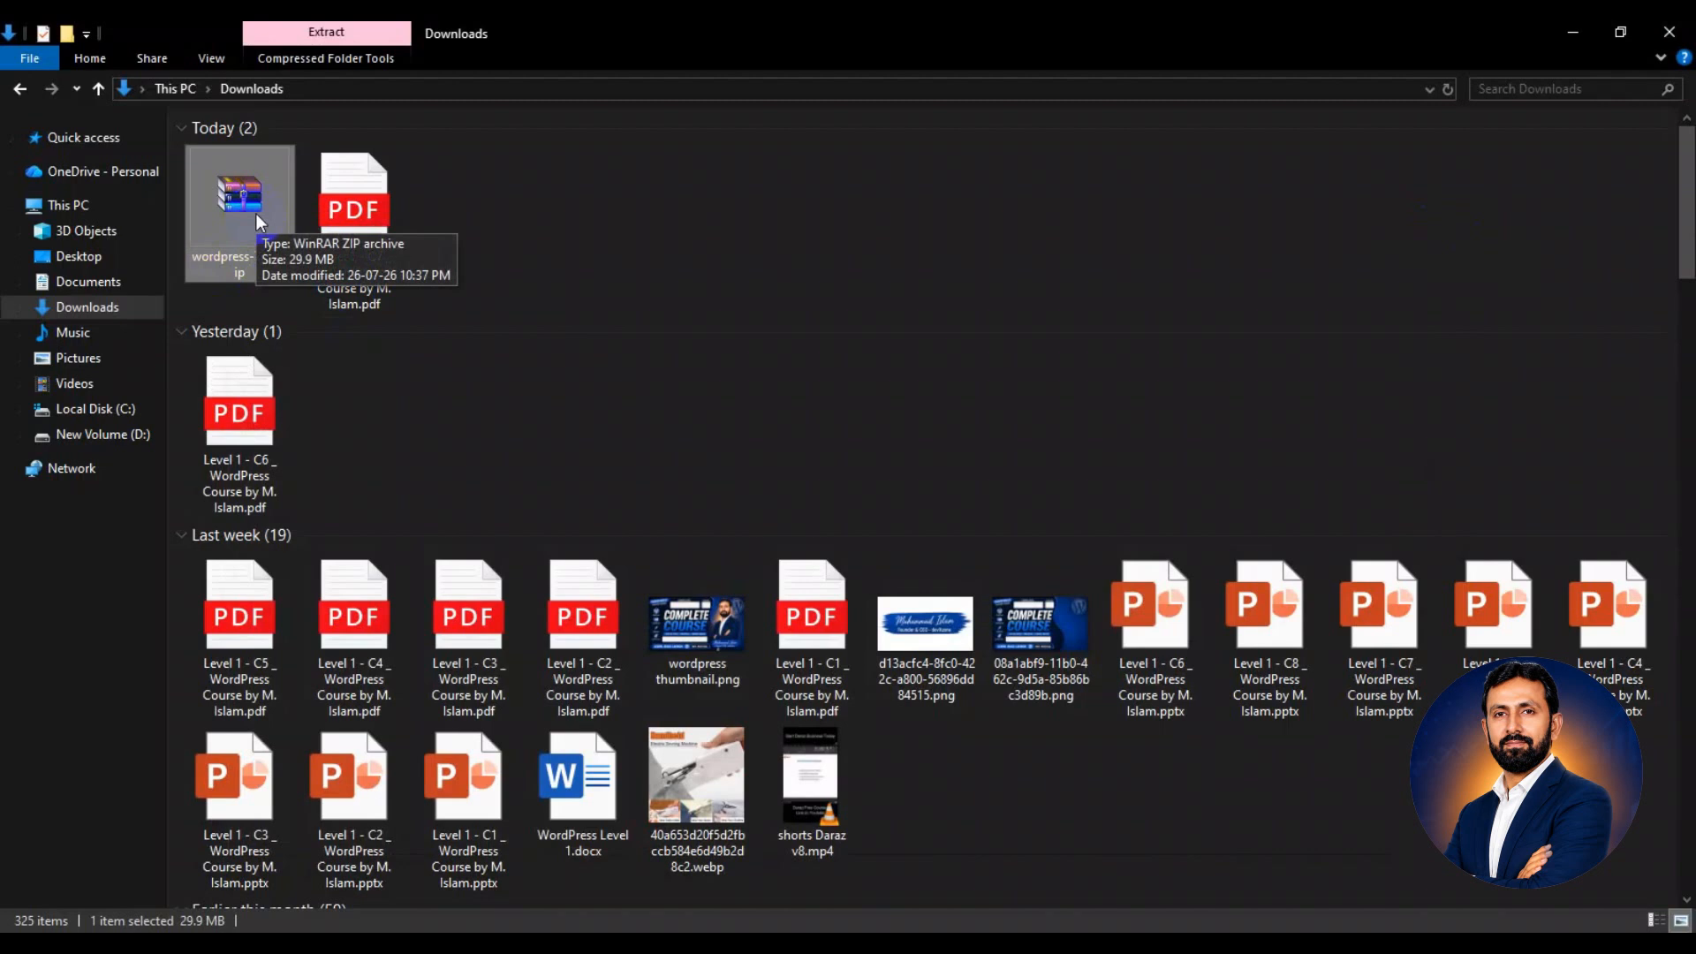
pyautogui.doubleClick(256, 213)
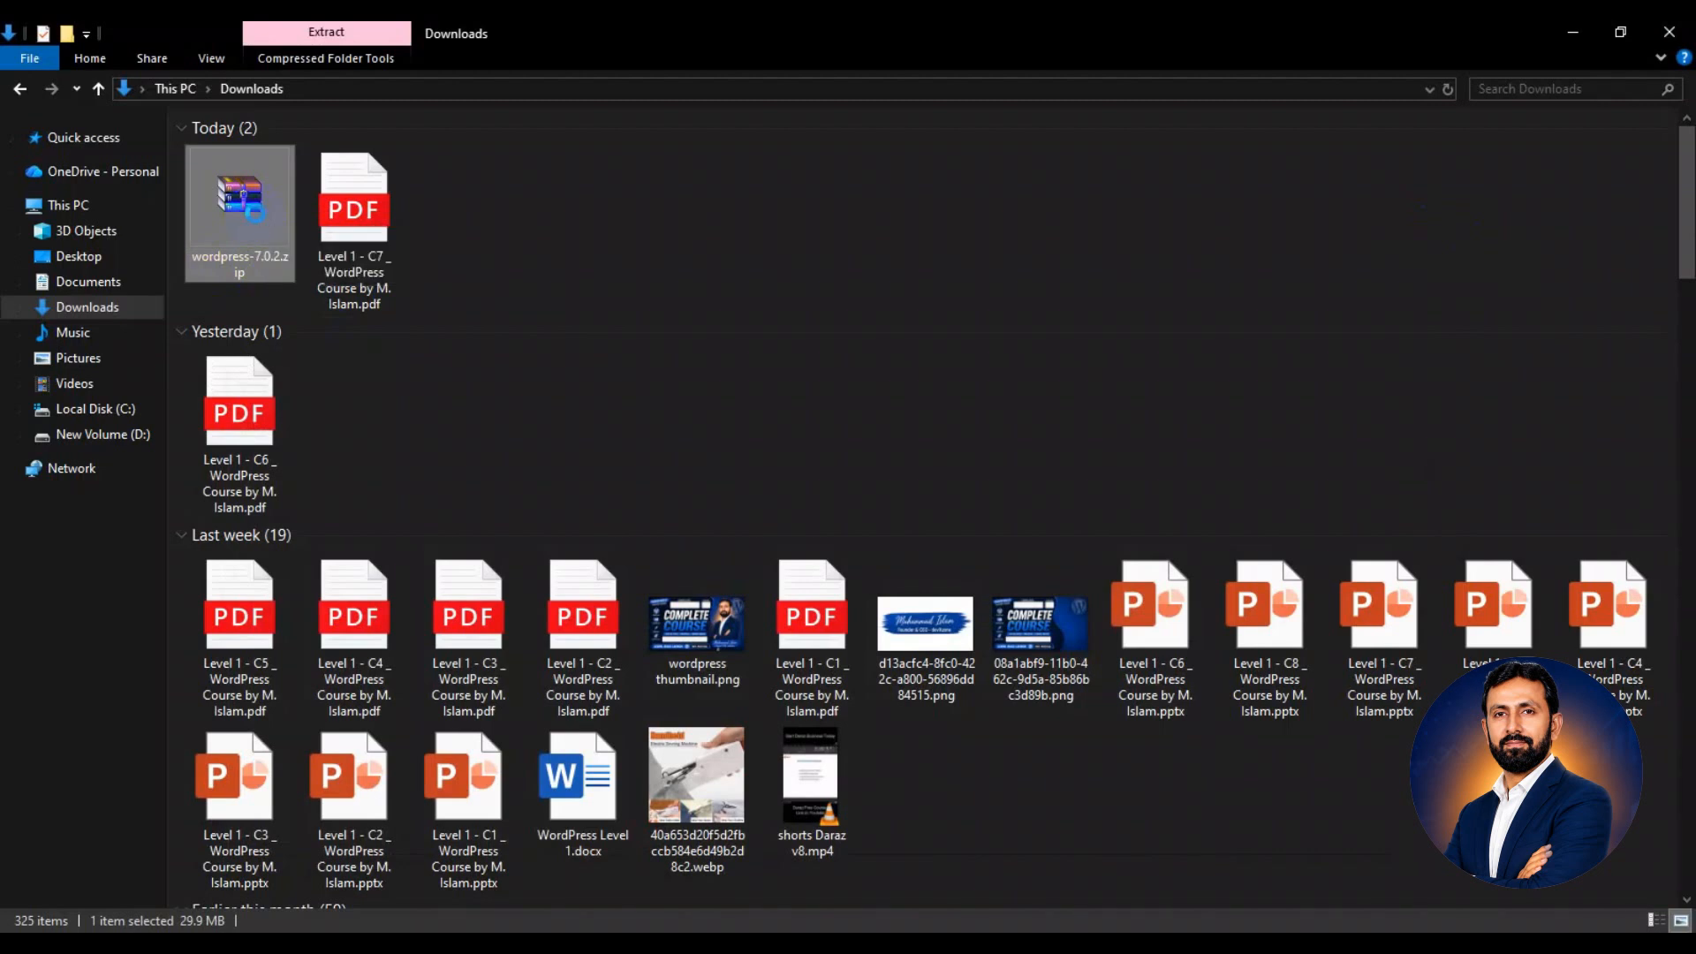
pyautogui.rightClick(256, 213)
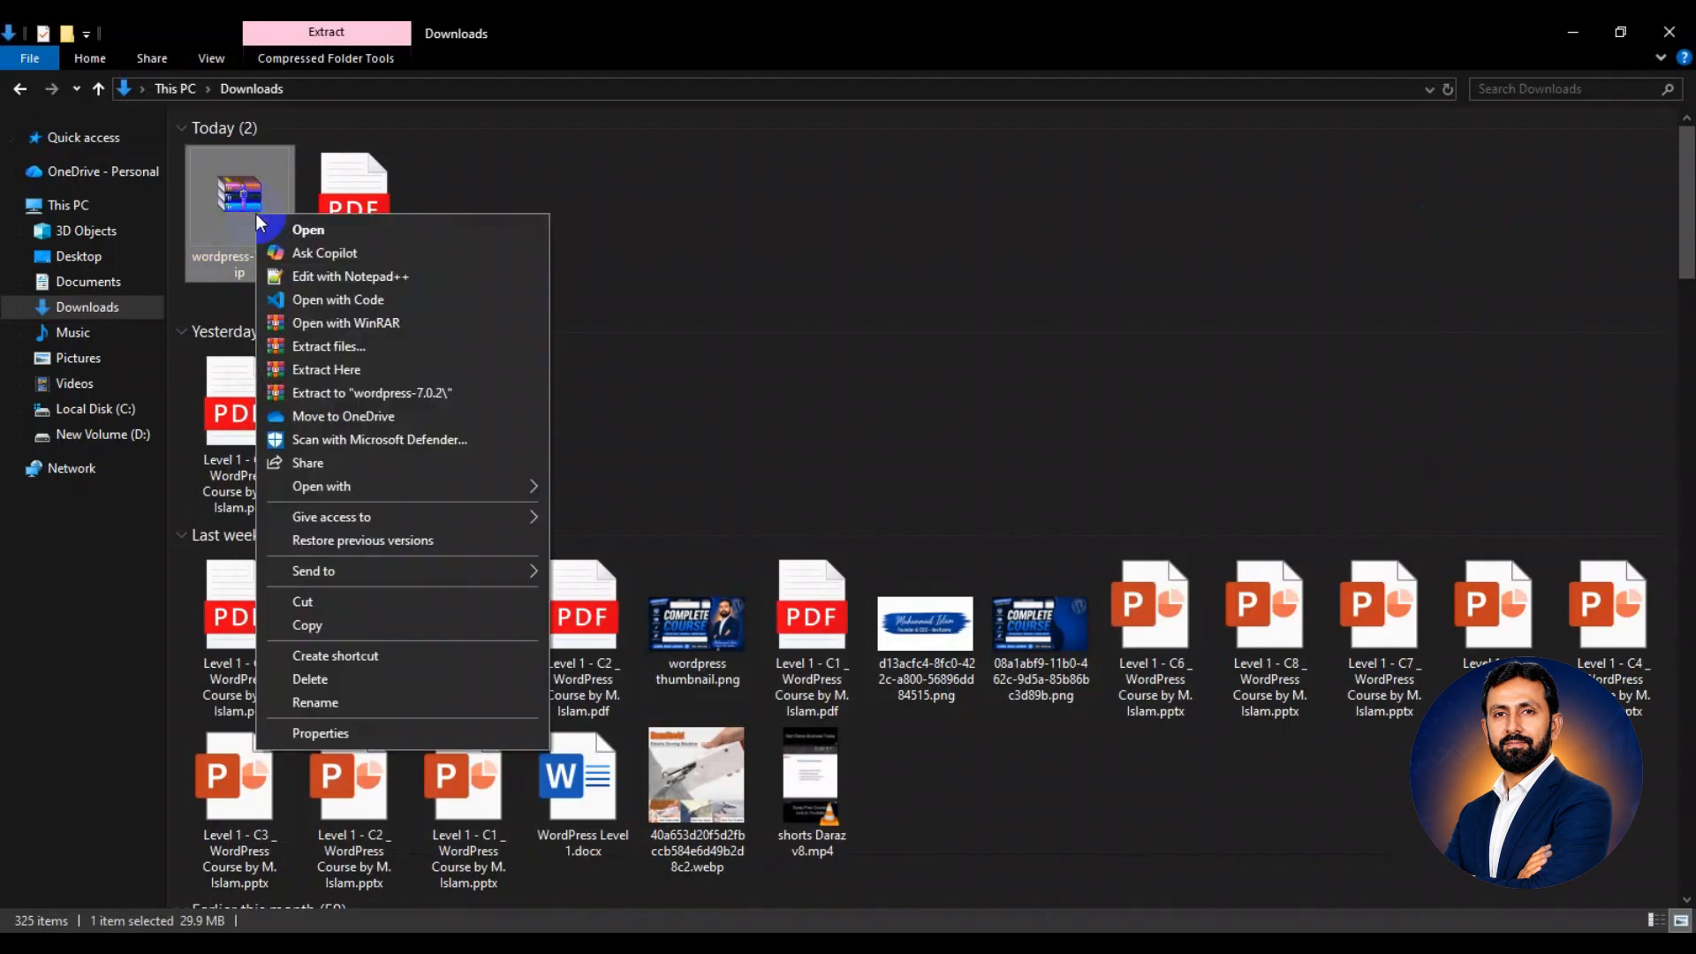
pyautogui.click(315, 348)
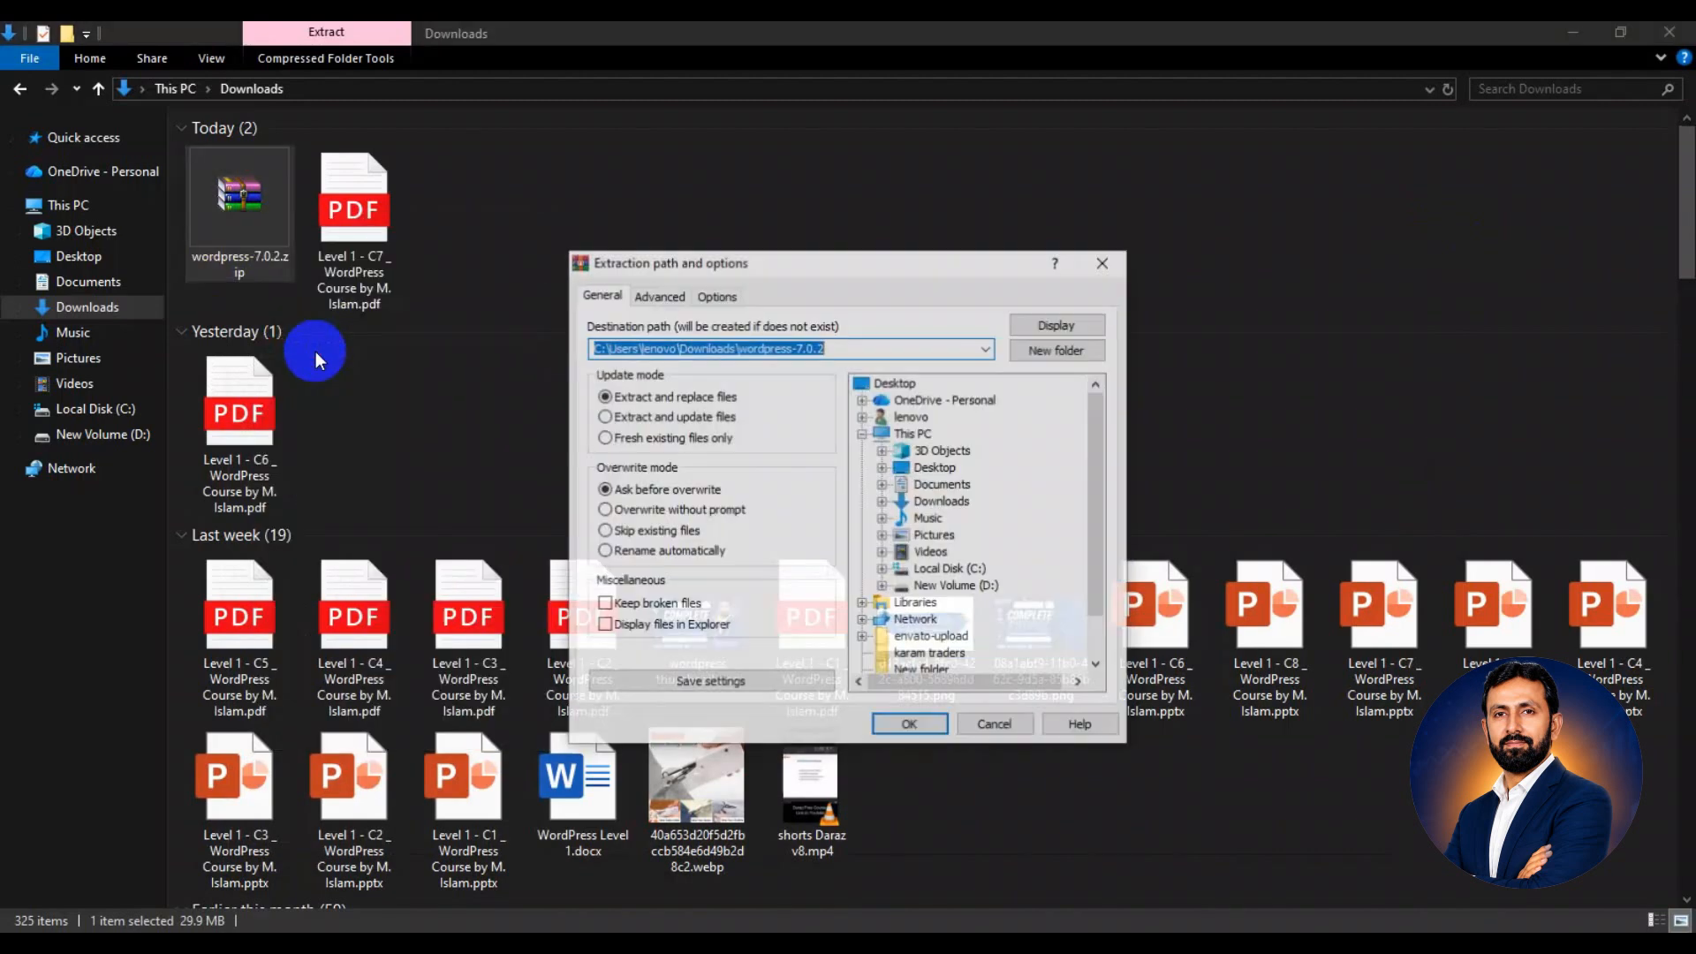
pyautogui.press('Return')
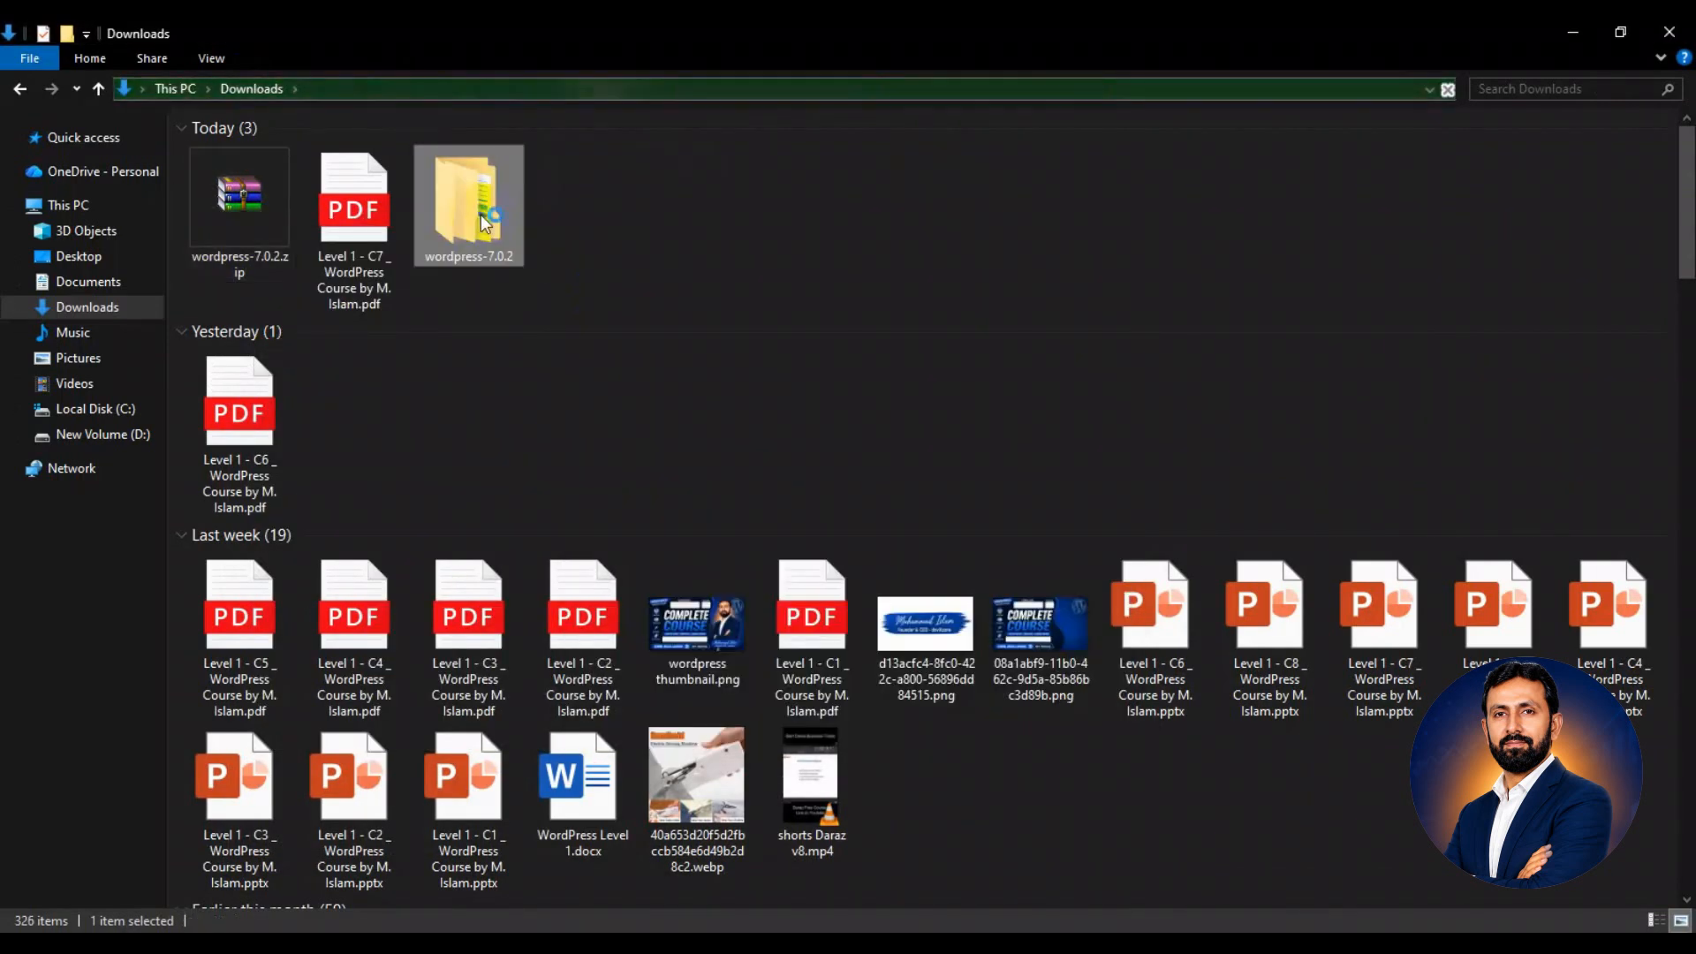
# Copy the wordpress folder from the extracted wordpress-7.0.2 folder and go to C:\xampp\htdocs.
pyautogui.doubleClick(482, 217)
pyautogui.click(237, 152)
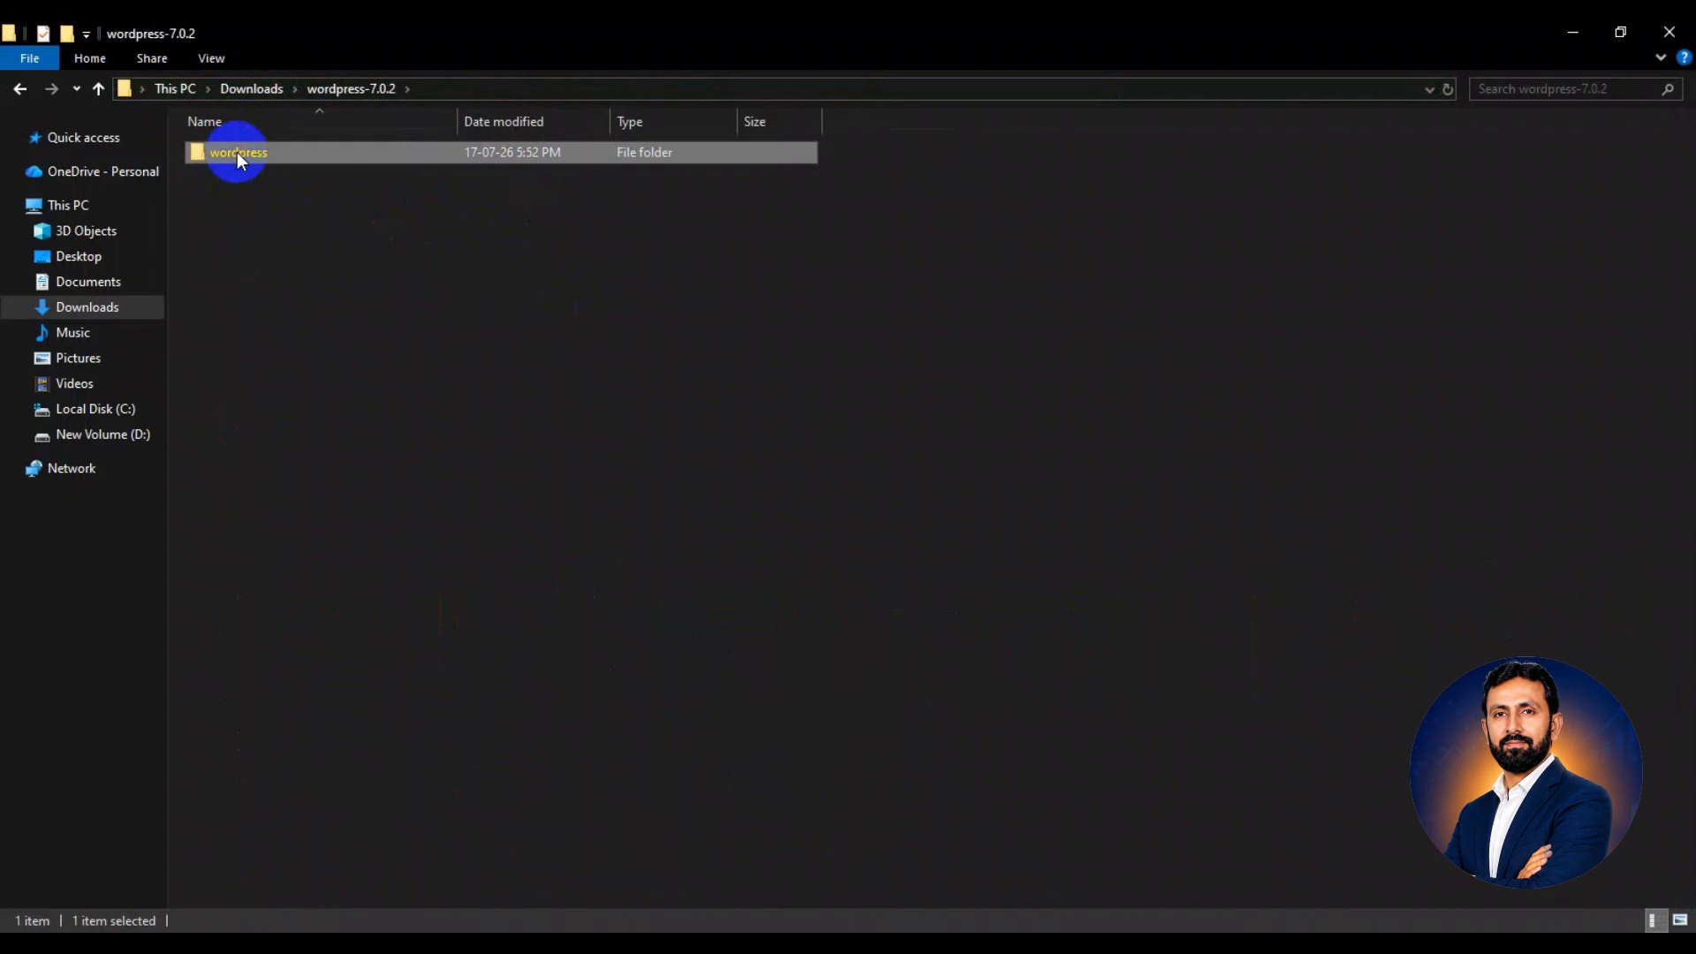
pyautogui.click(115, 410)
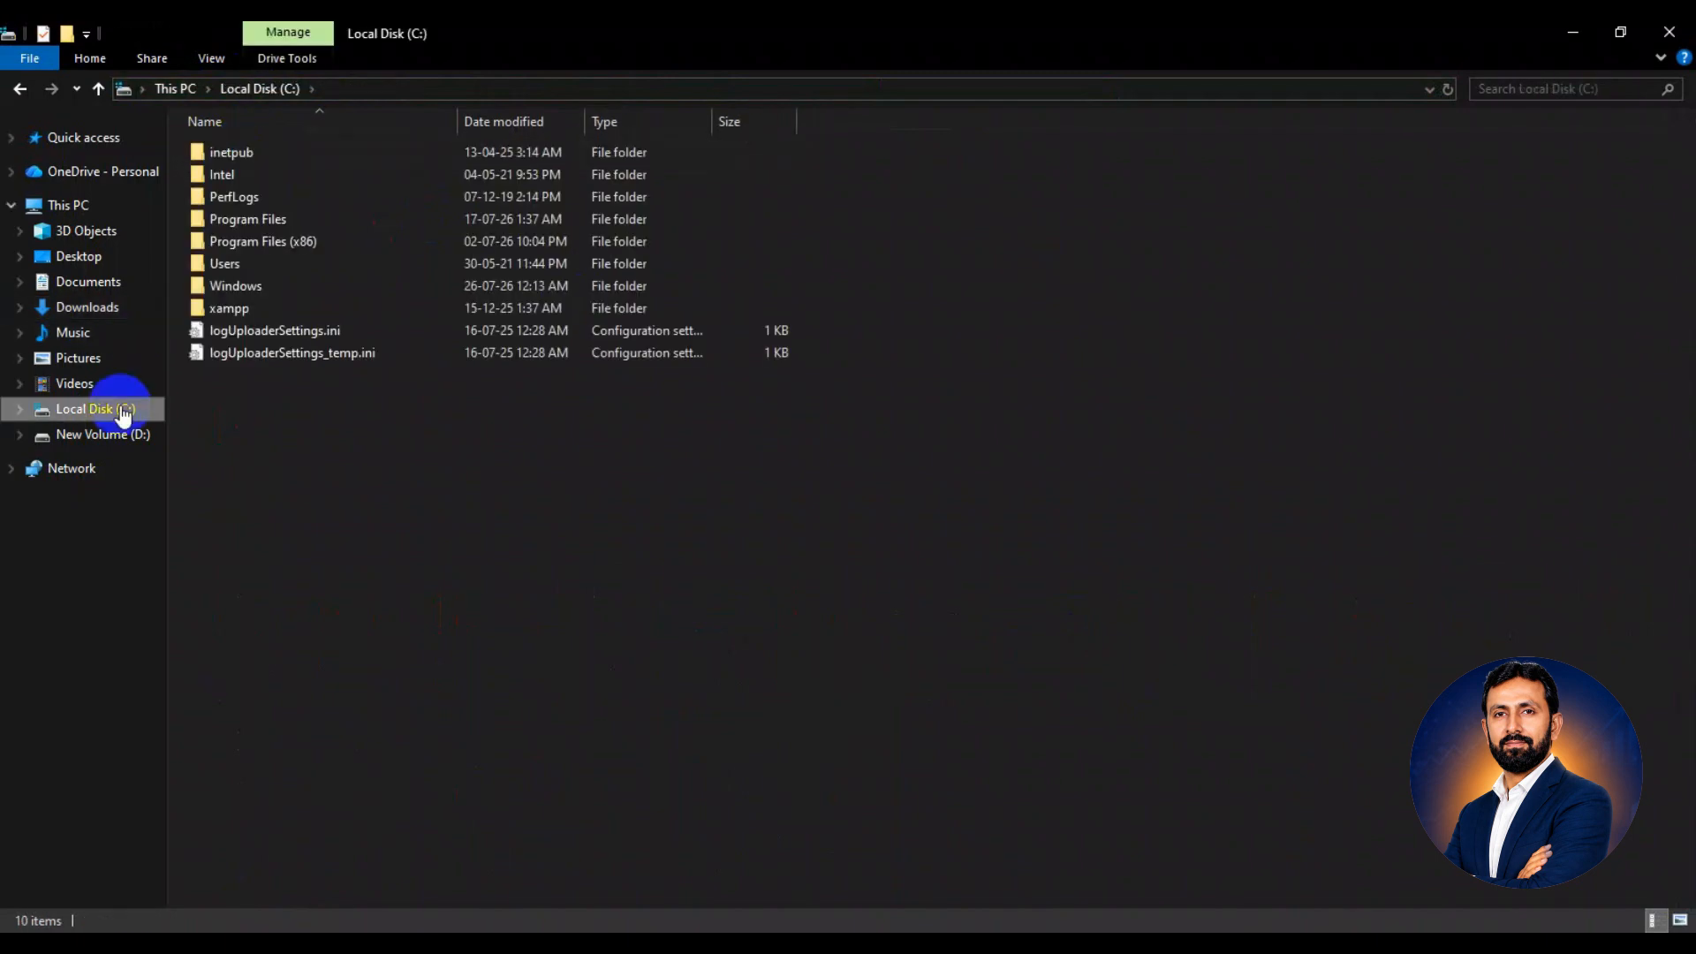
pyautogui.doubleClick(215, 307)
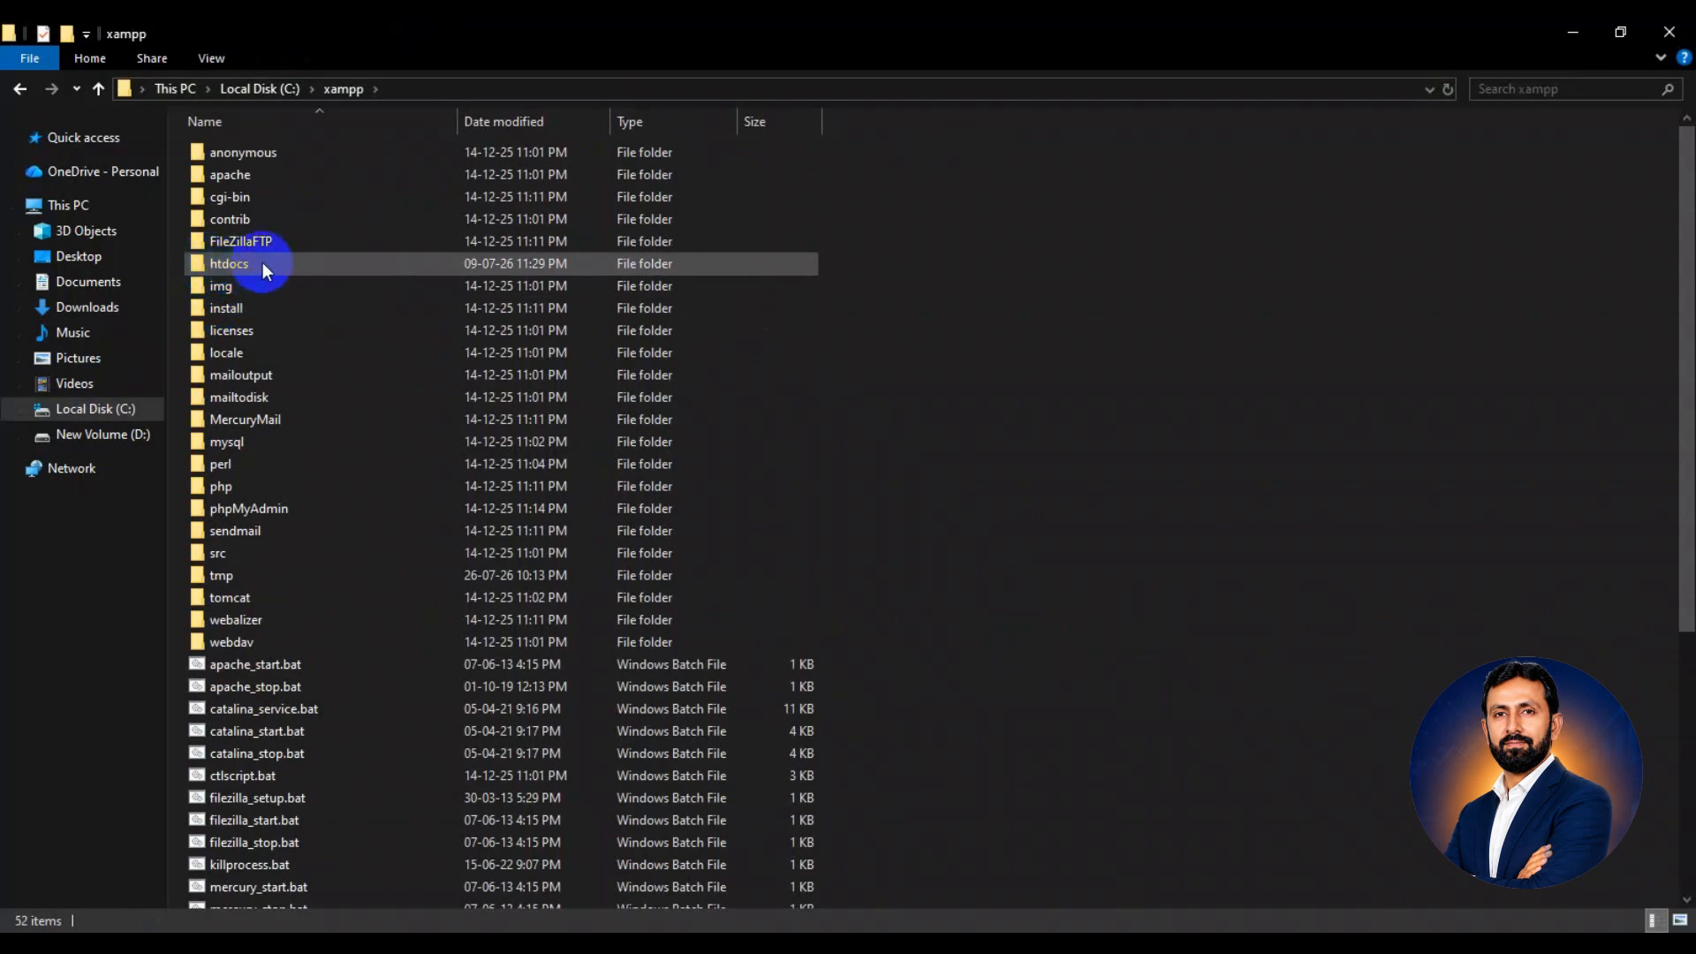
pyautogui.click(263, 262)
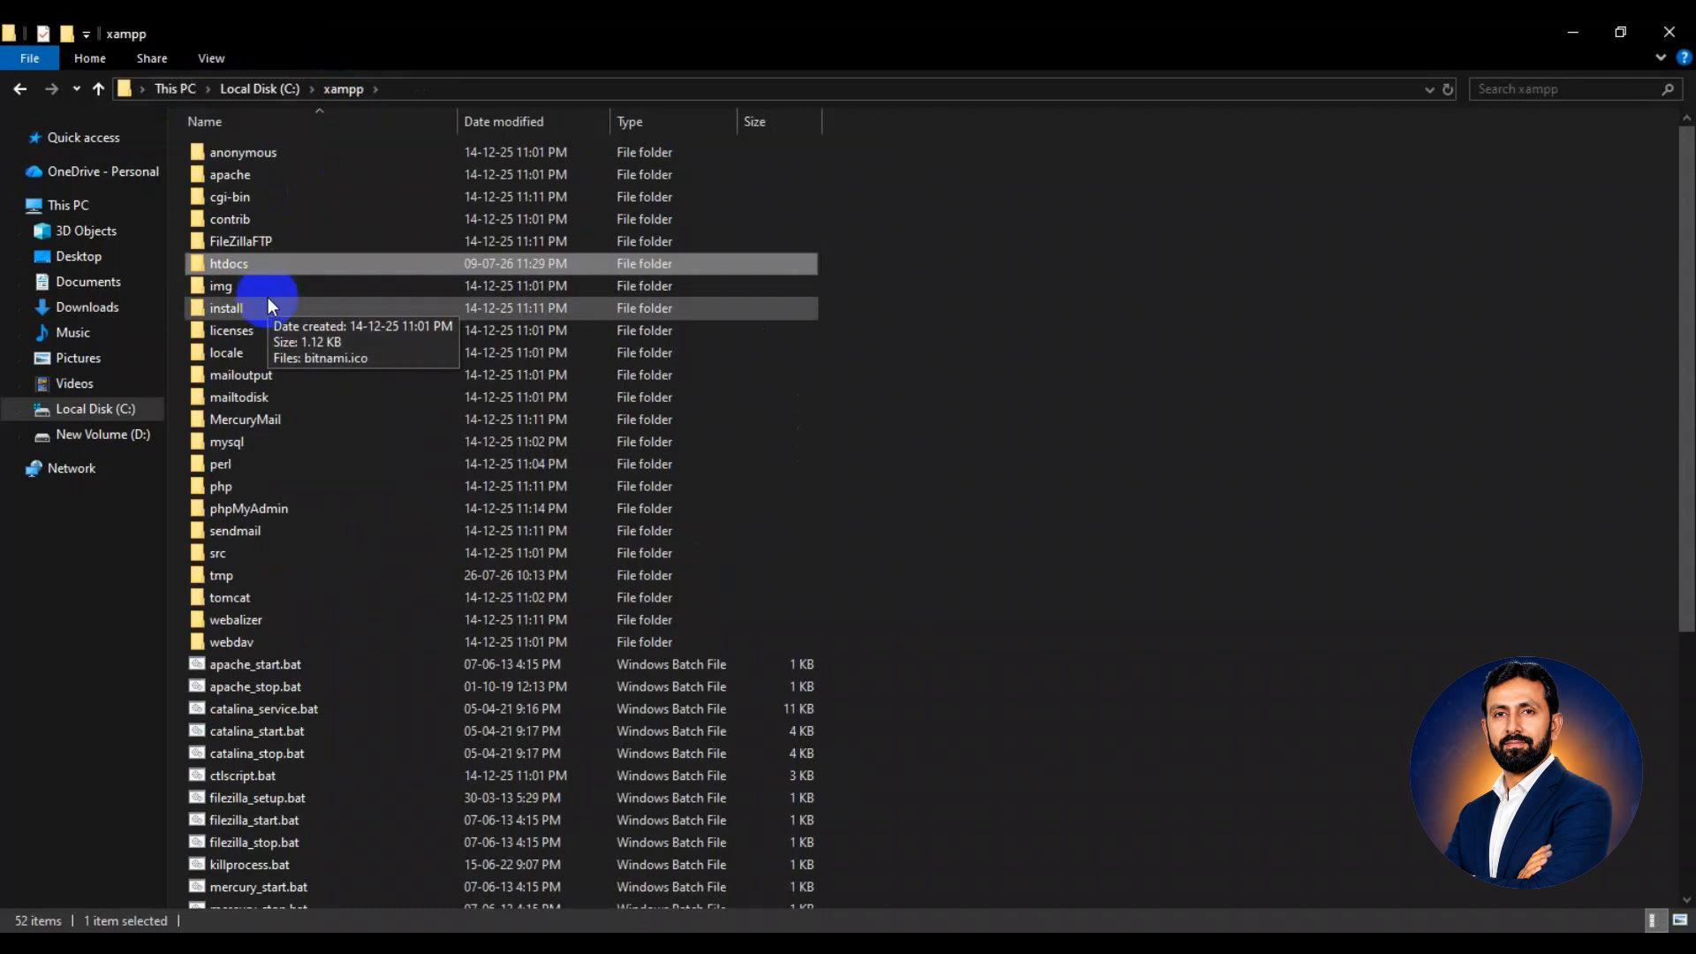
pyautogui.doubleClick(202, 265)
# Rename the existing wordpress folder in htdocs as wordpress1.
pyautogui.click(237, 332)
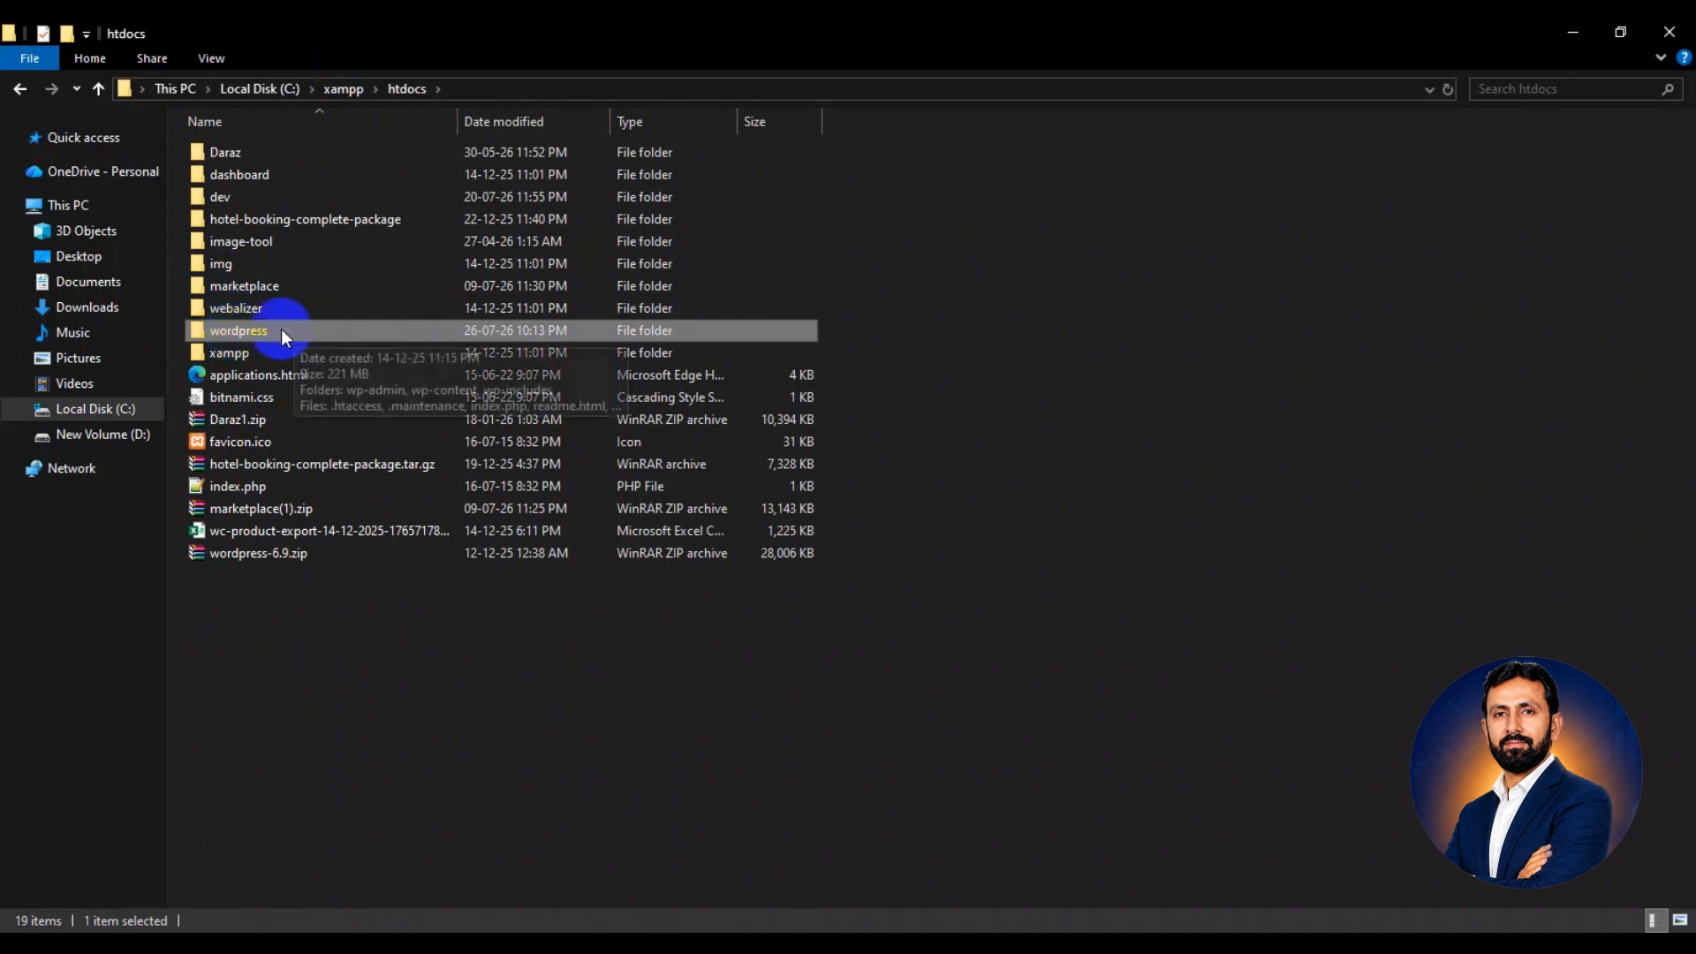
pyautogui.click(278, 329)
pyautogui.write('1')
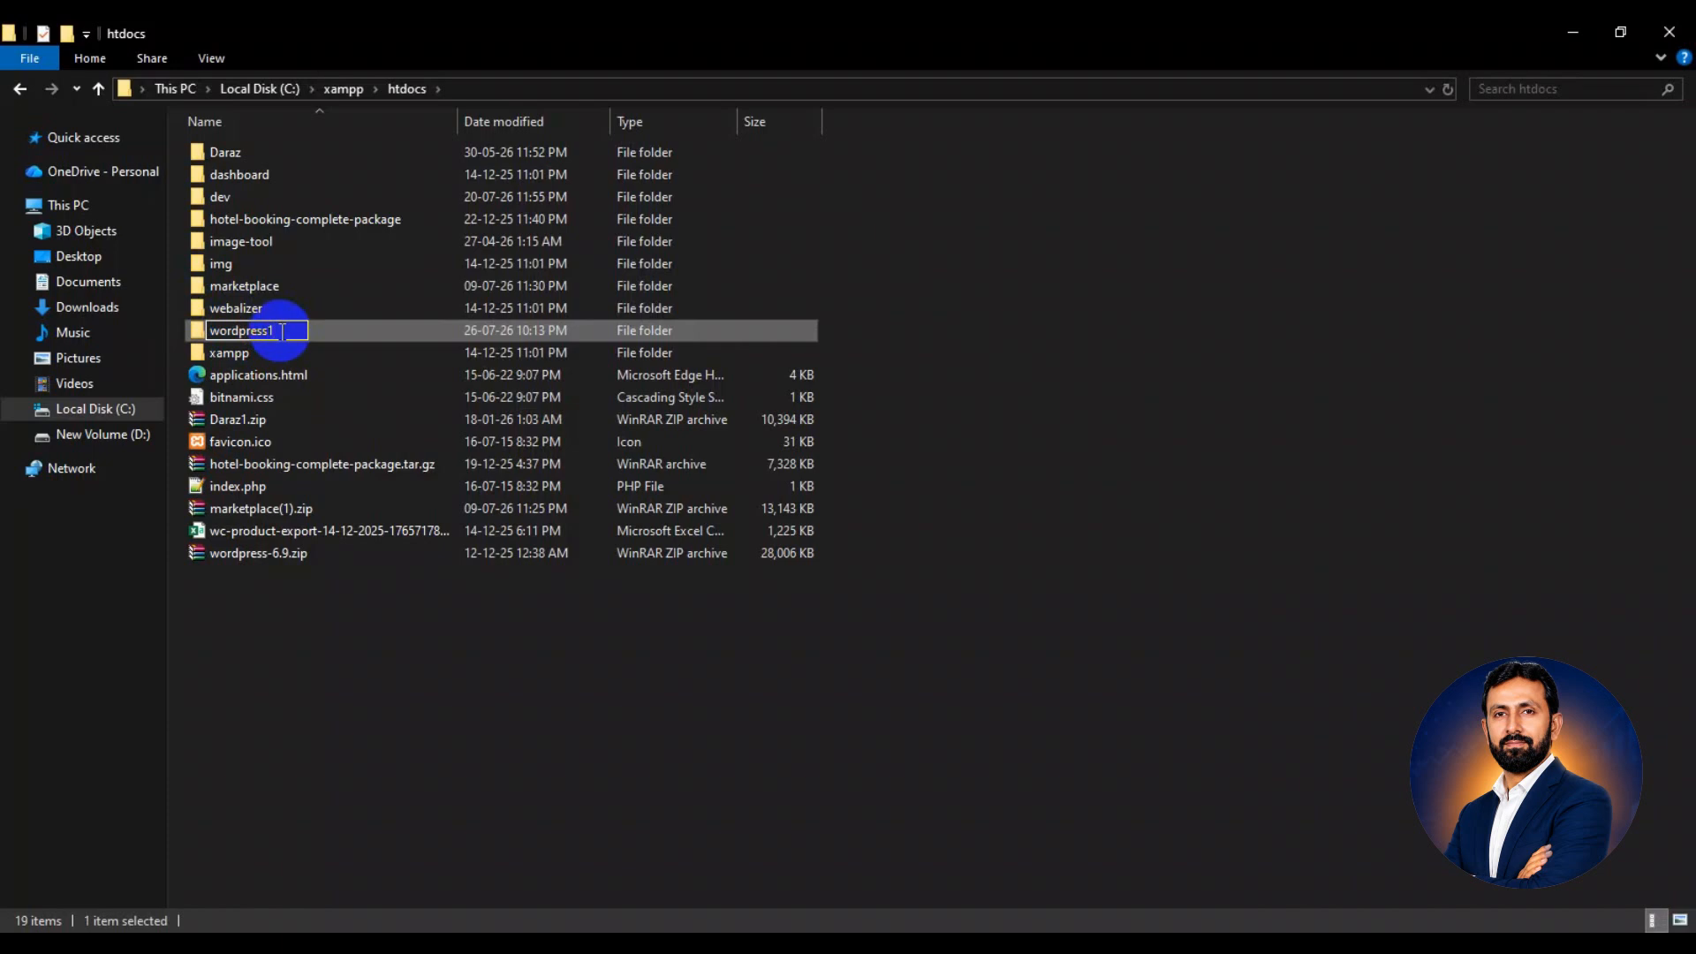
pyautogui.click(294, 636)
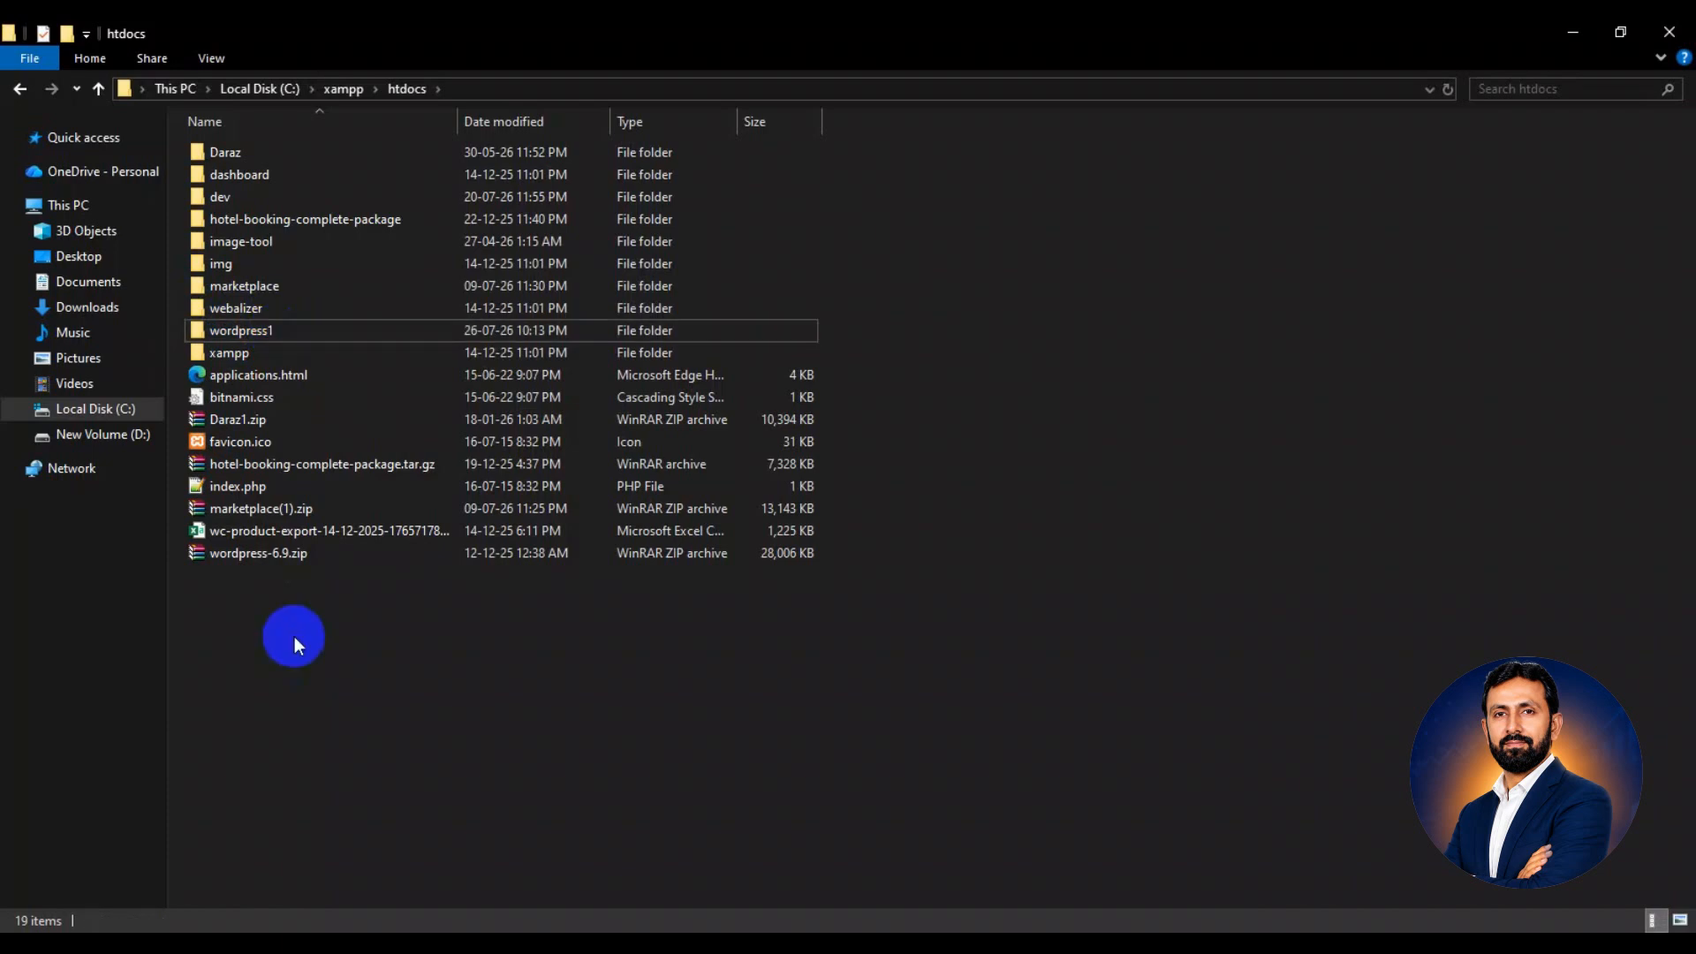
# Paste the copied wordpress folder into htdocs and rename it as shop.
pyautogui.hotkey('ctrl', 'v')
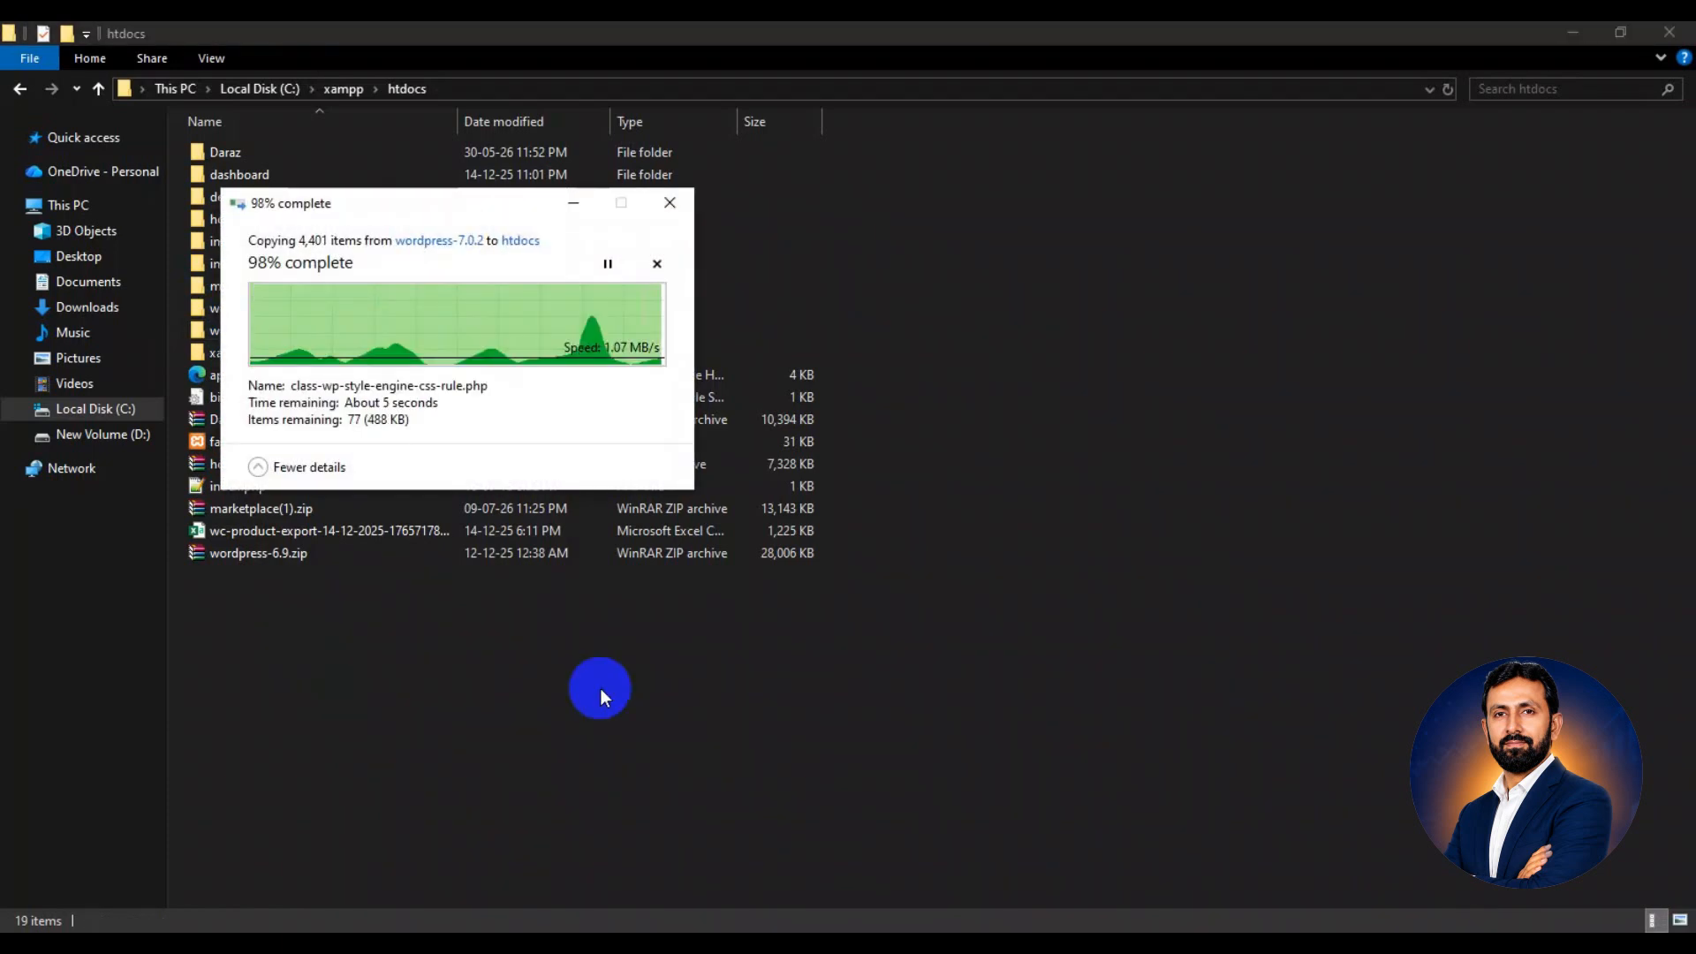
pyautogui.click(245, 332)
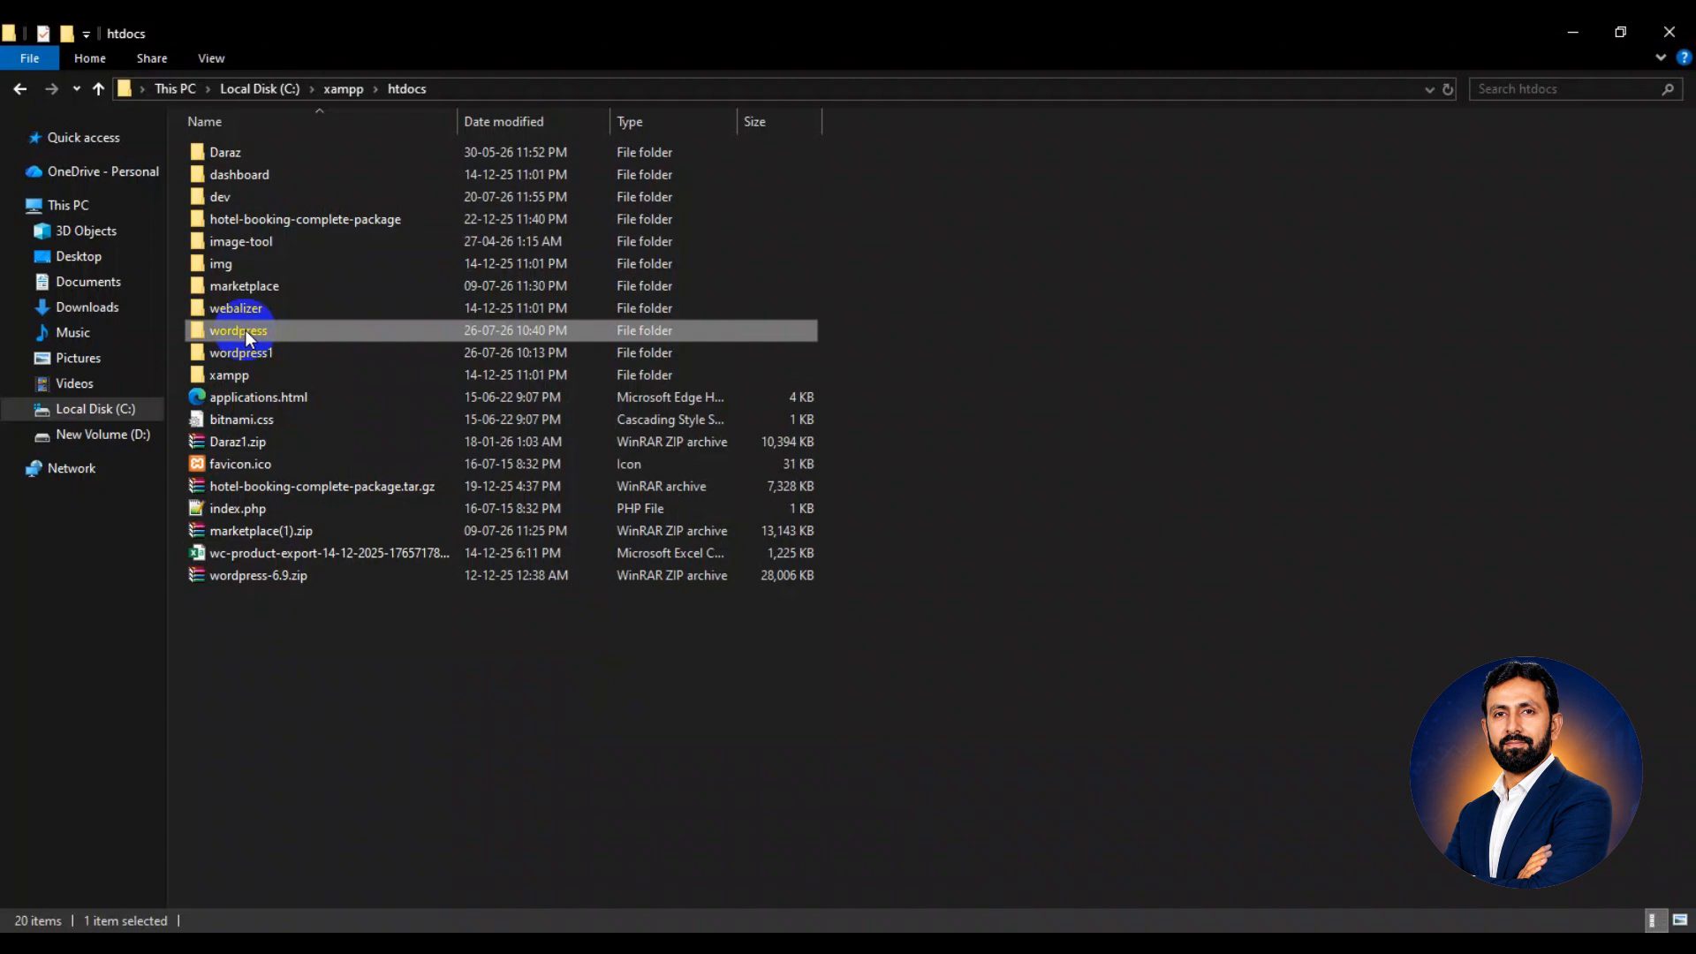
pyautogui.press('F2')
pyautogui.write('shop')
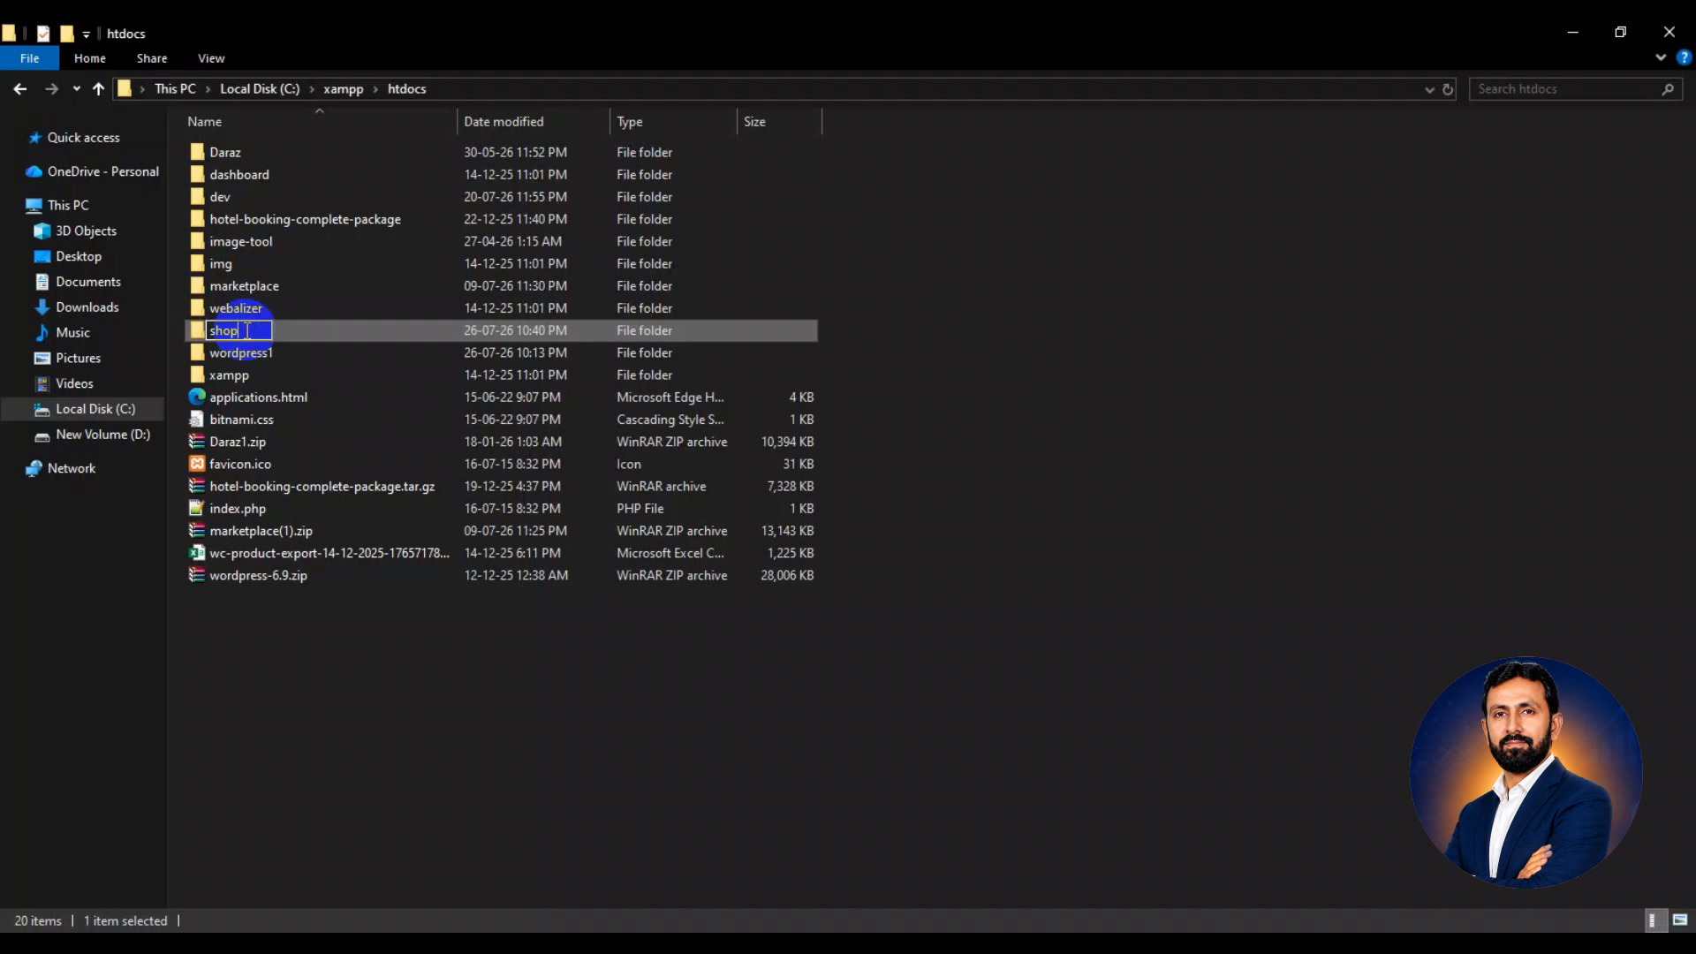
pyautogui.press('Return')
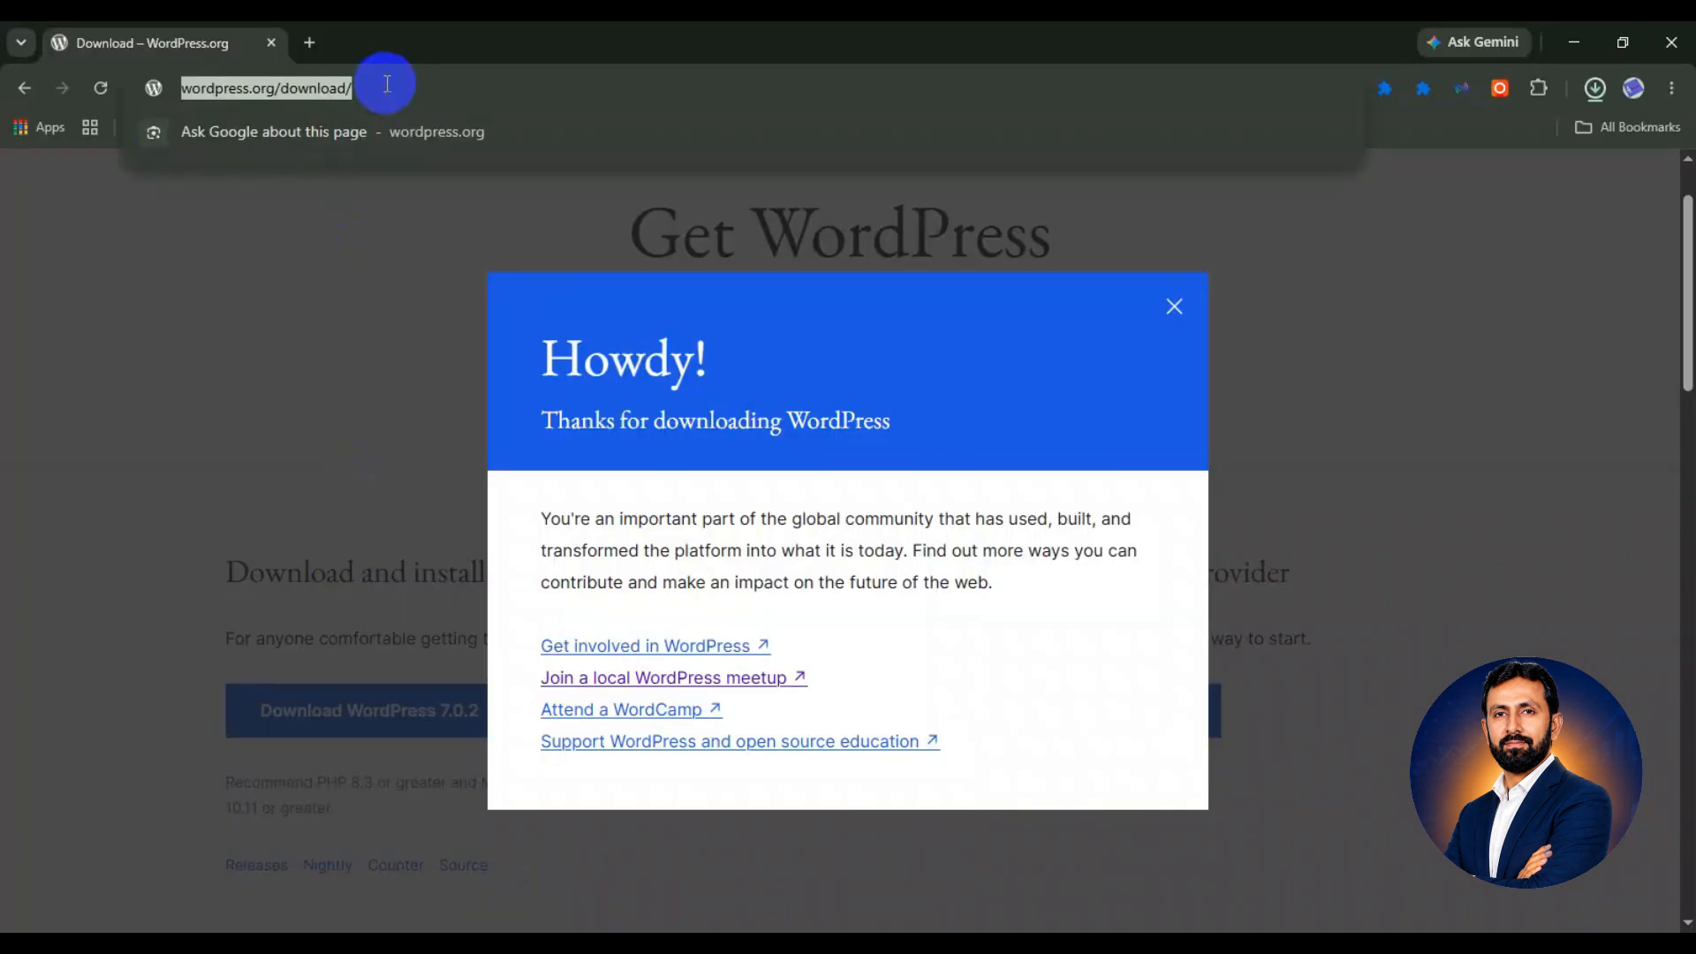
# Switch to Chrome and open phpMyAdmin at localhost/phpmyadmin/.
pyautogui.write('loca')
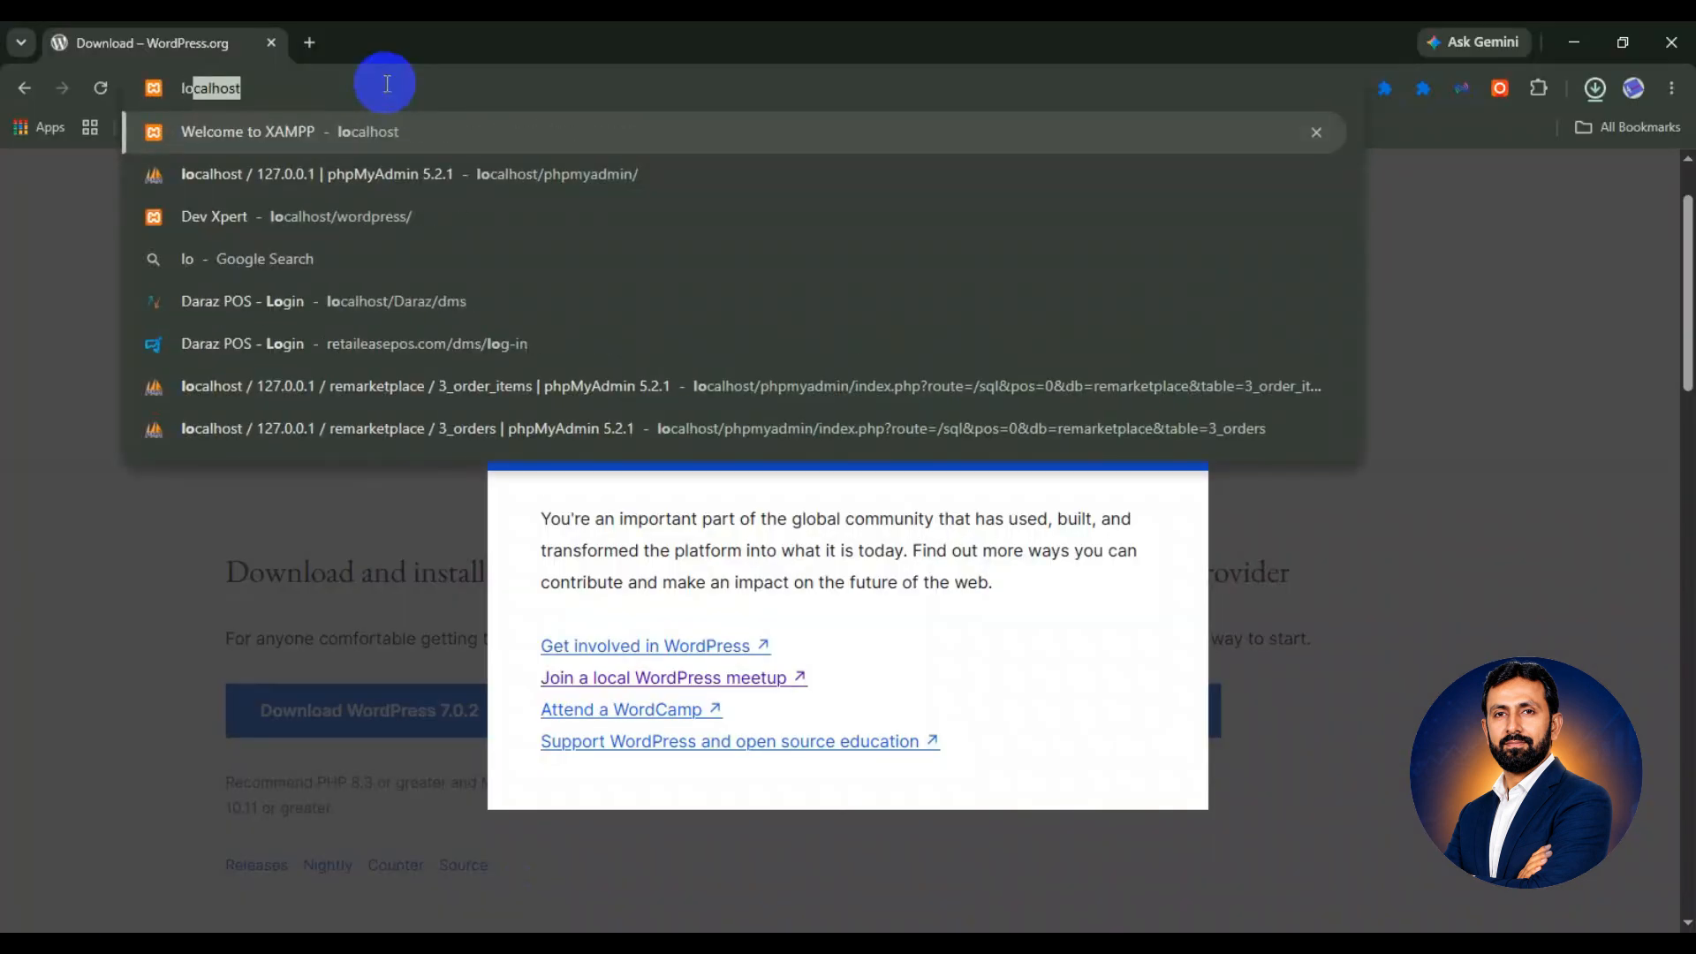
pyautogui.write('lhost/')
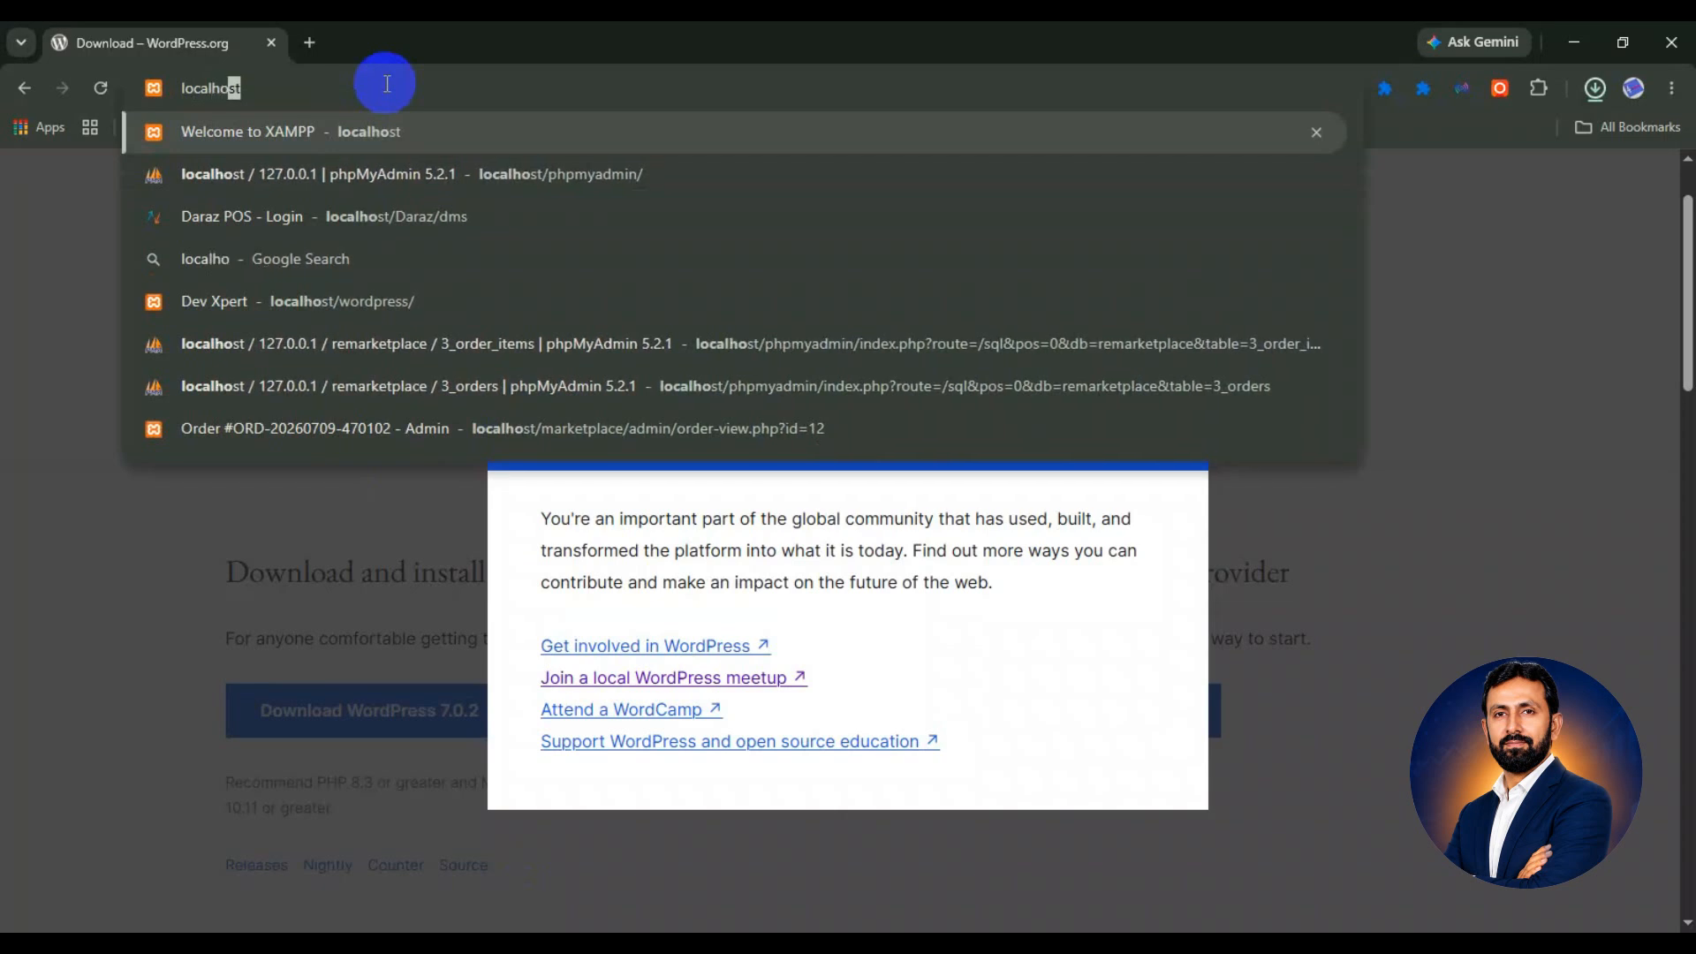
pyautogui.write('phpm')
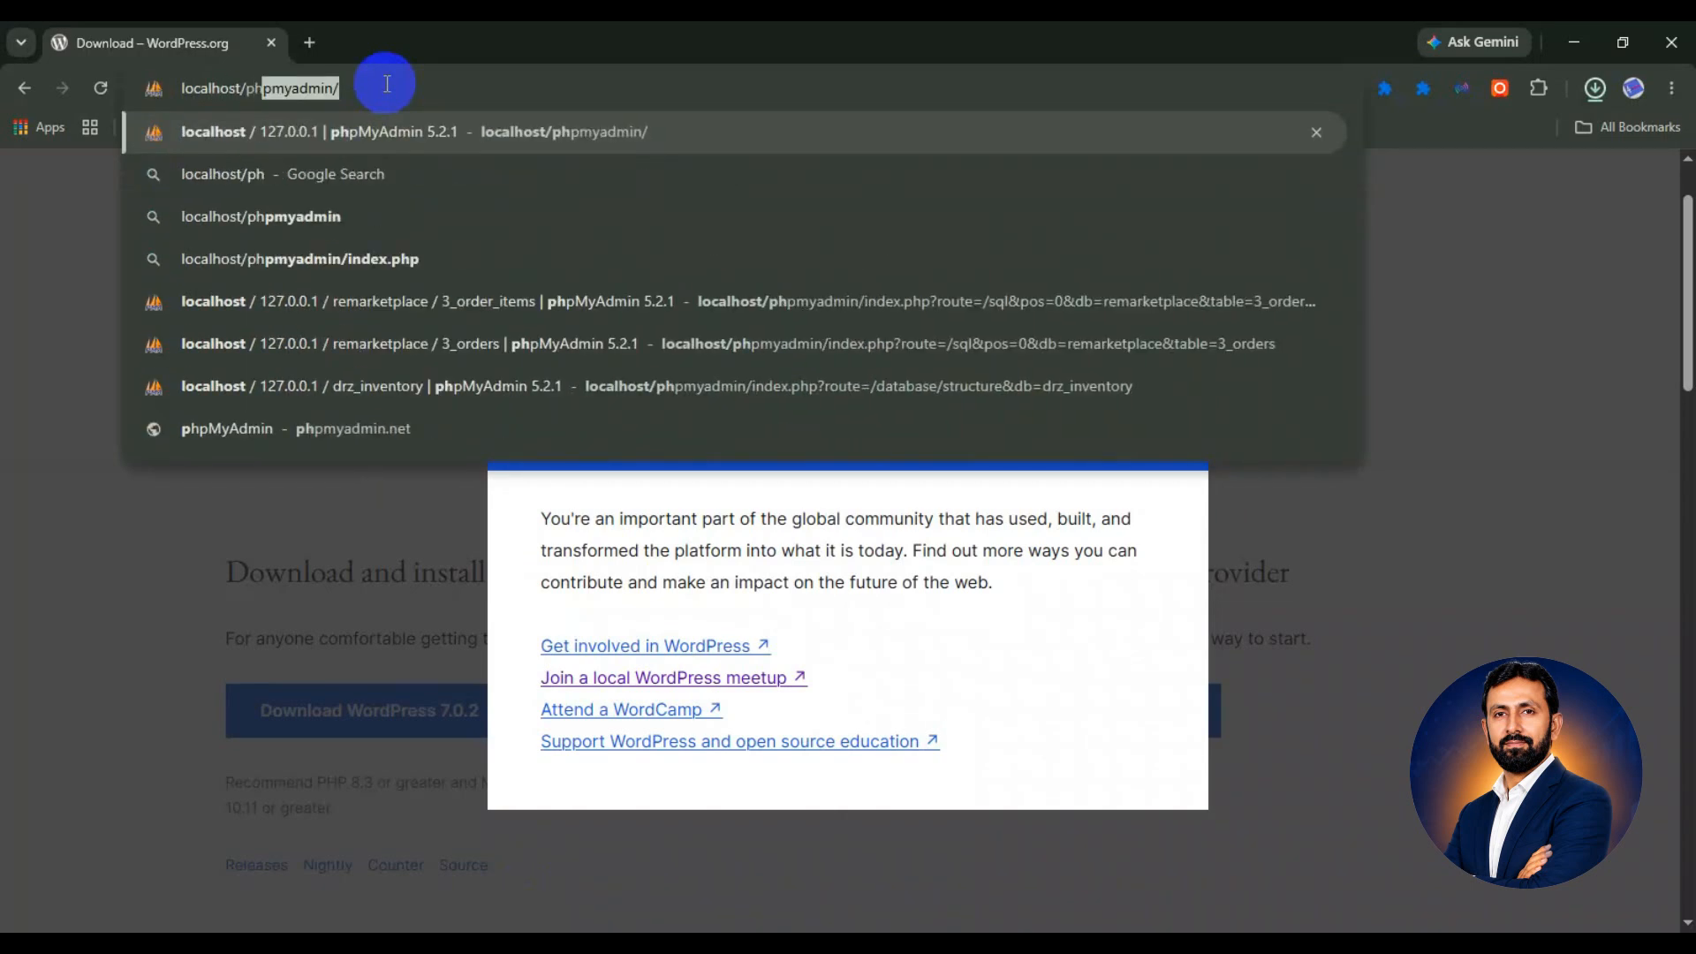
pyautogui.write('yadmin/')
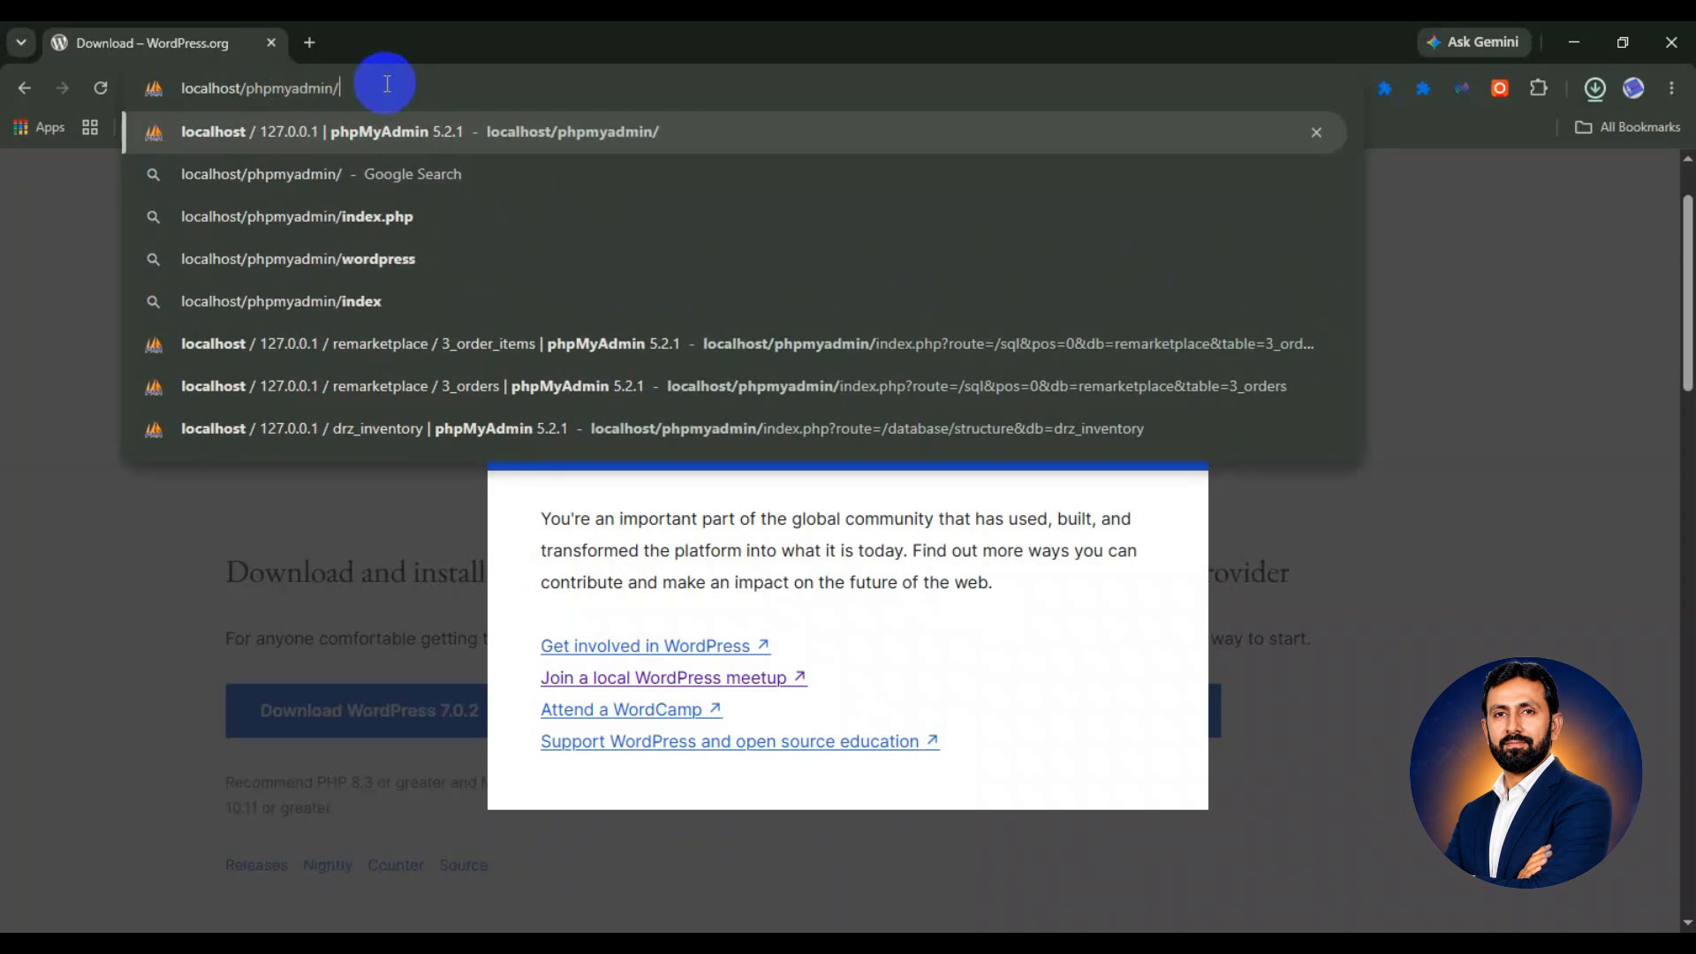
pyautogui.press('Return')
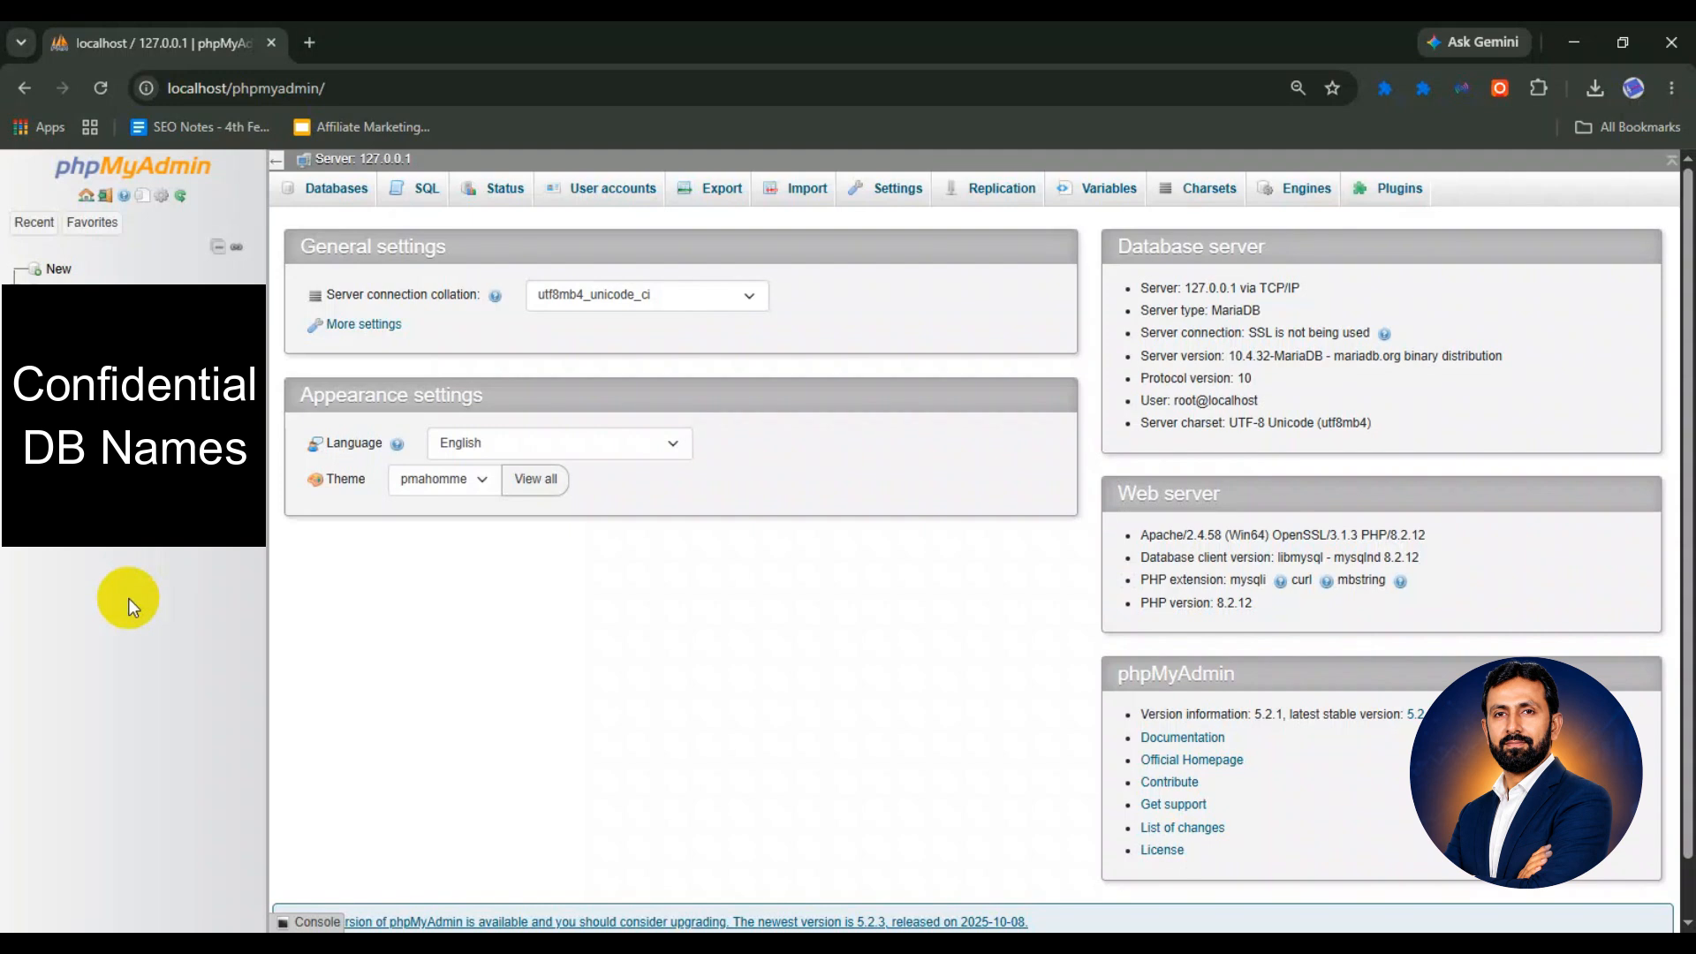
# Create a new database named myFirstWebsite in phpMyAdmin.
pyautogui.click(59, 270)
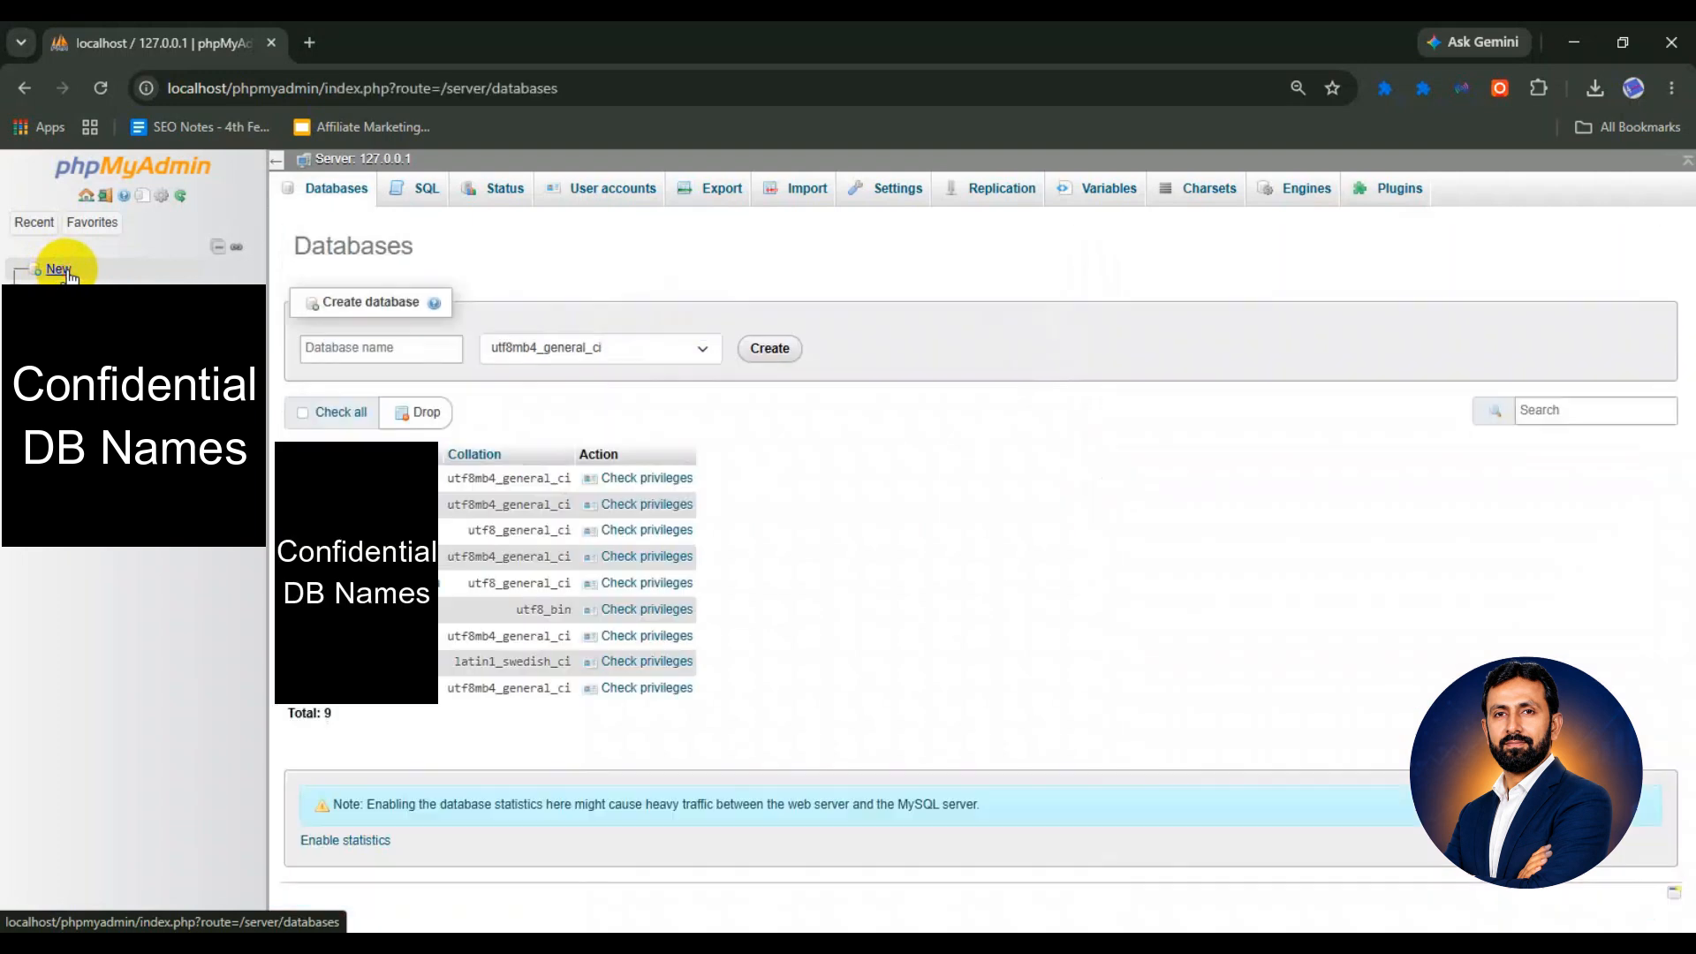
pyautogui.click(384, 347)
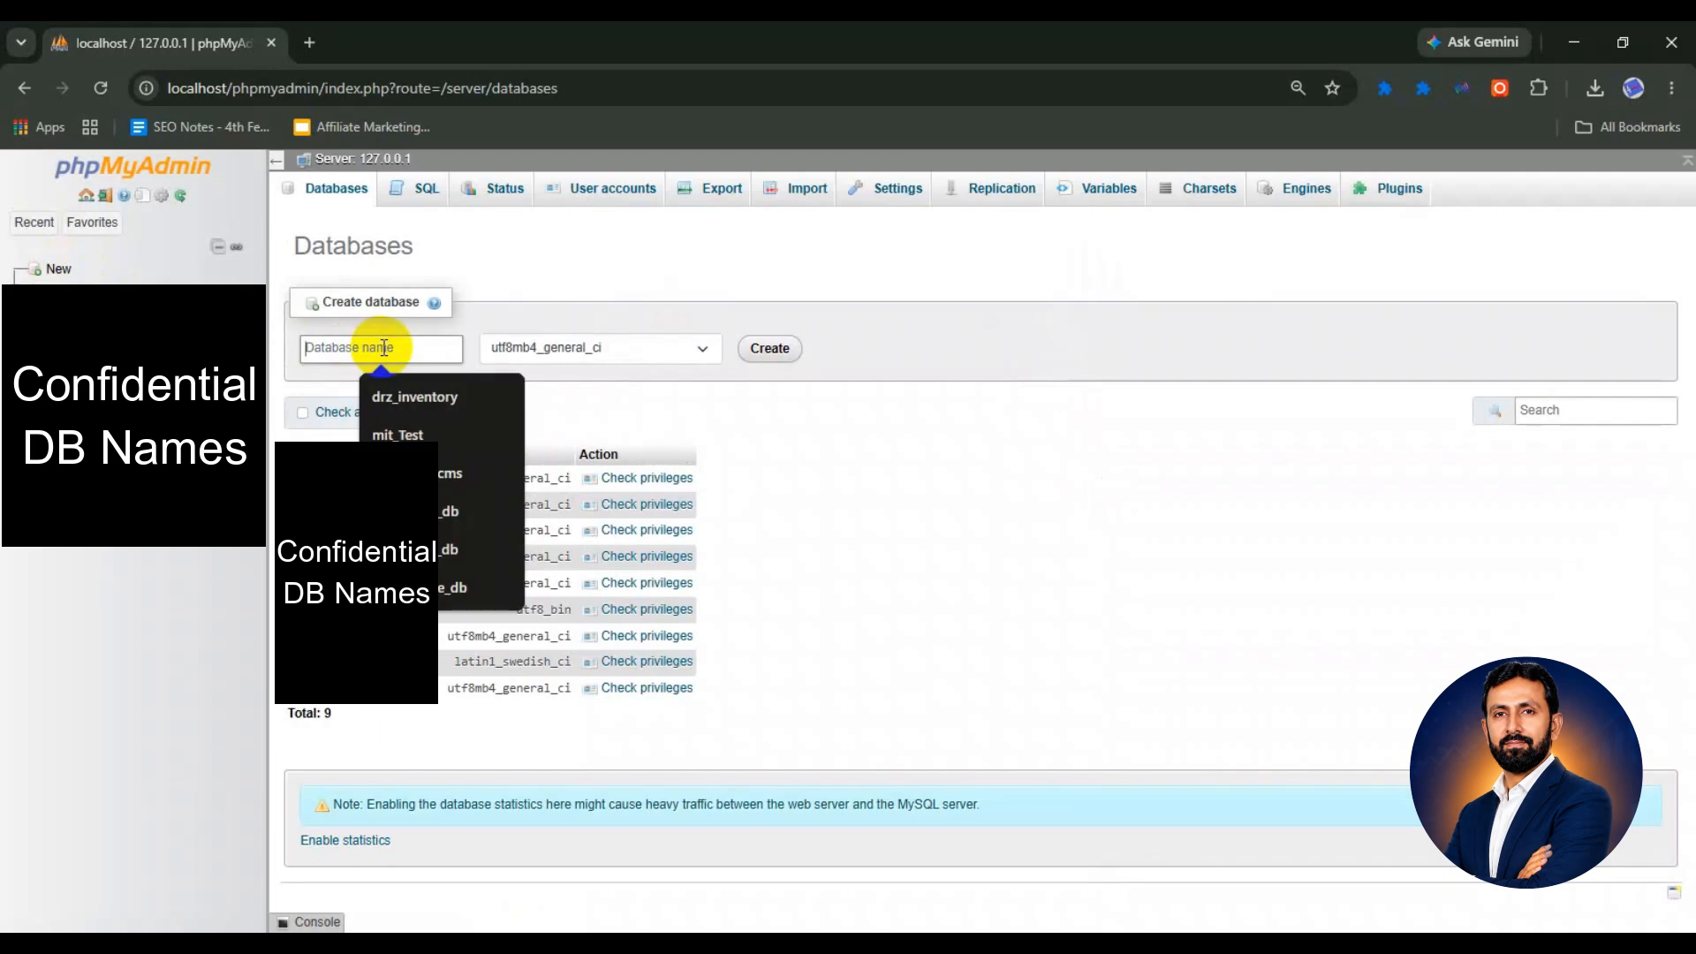
pyautogui.write('my')
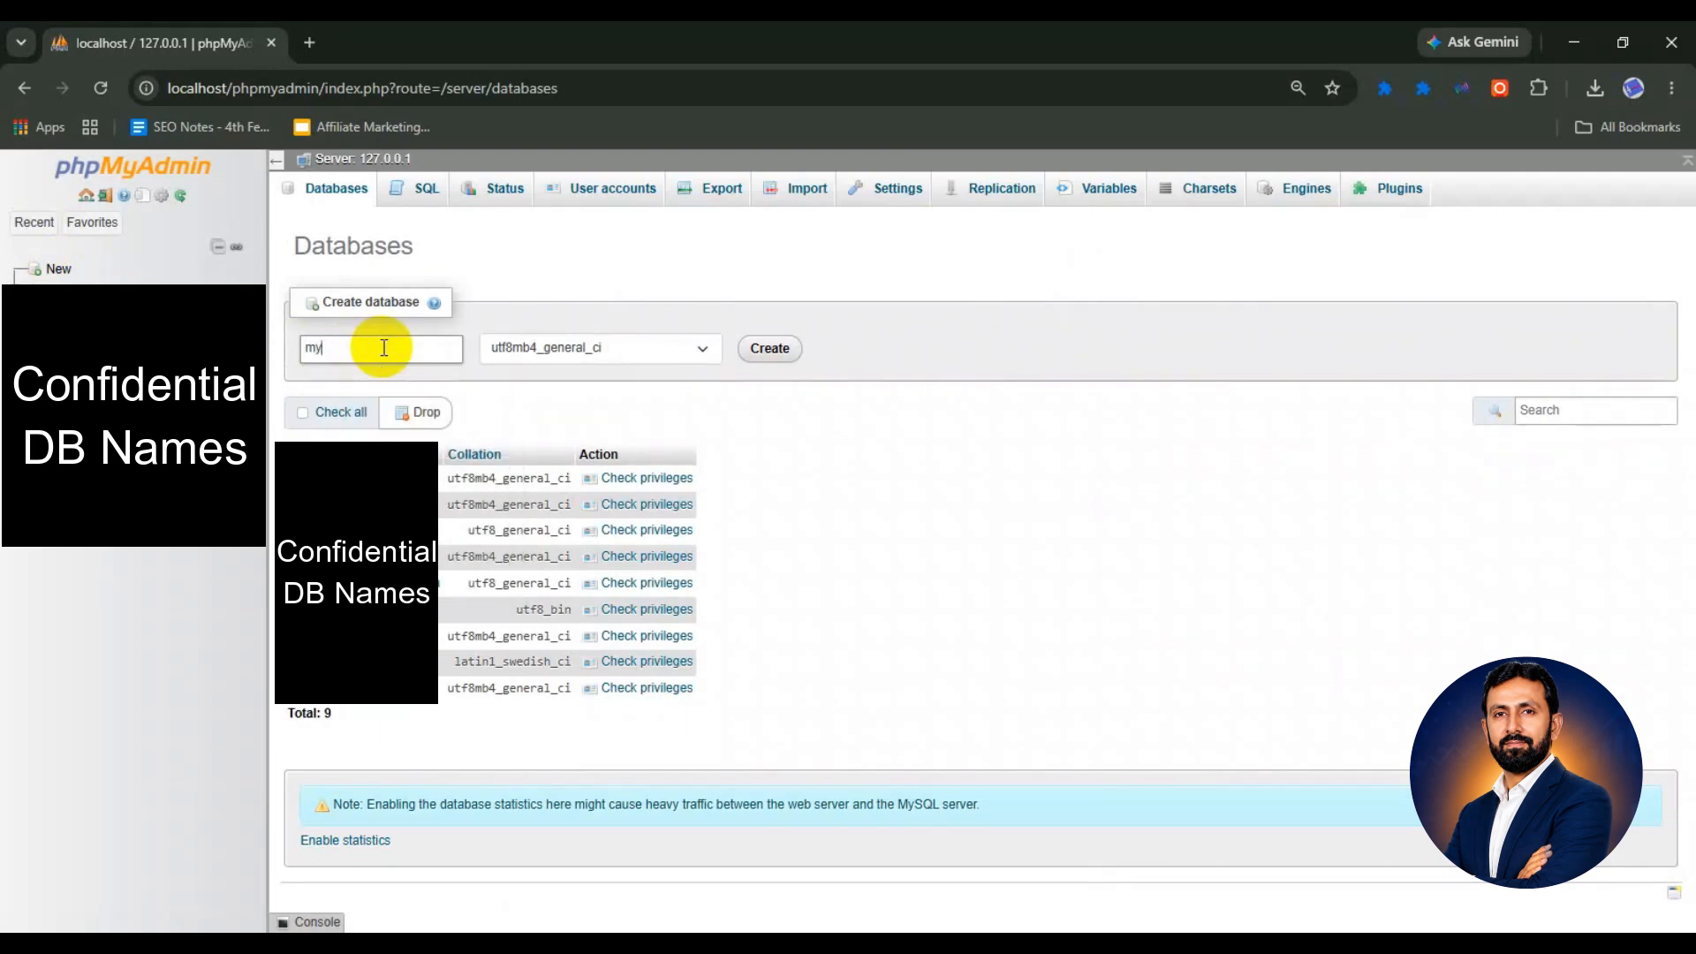
pyautogui.write('_first')
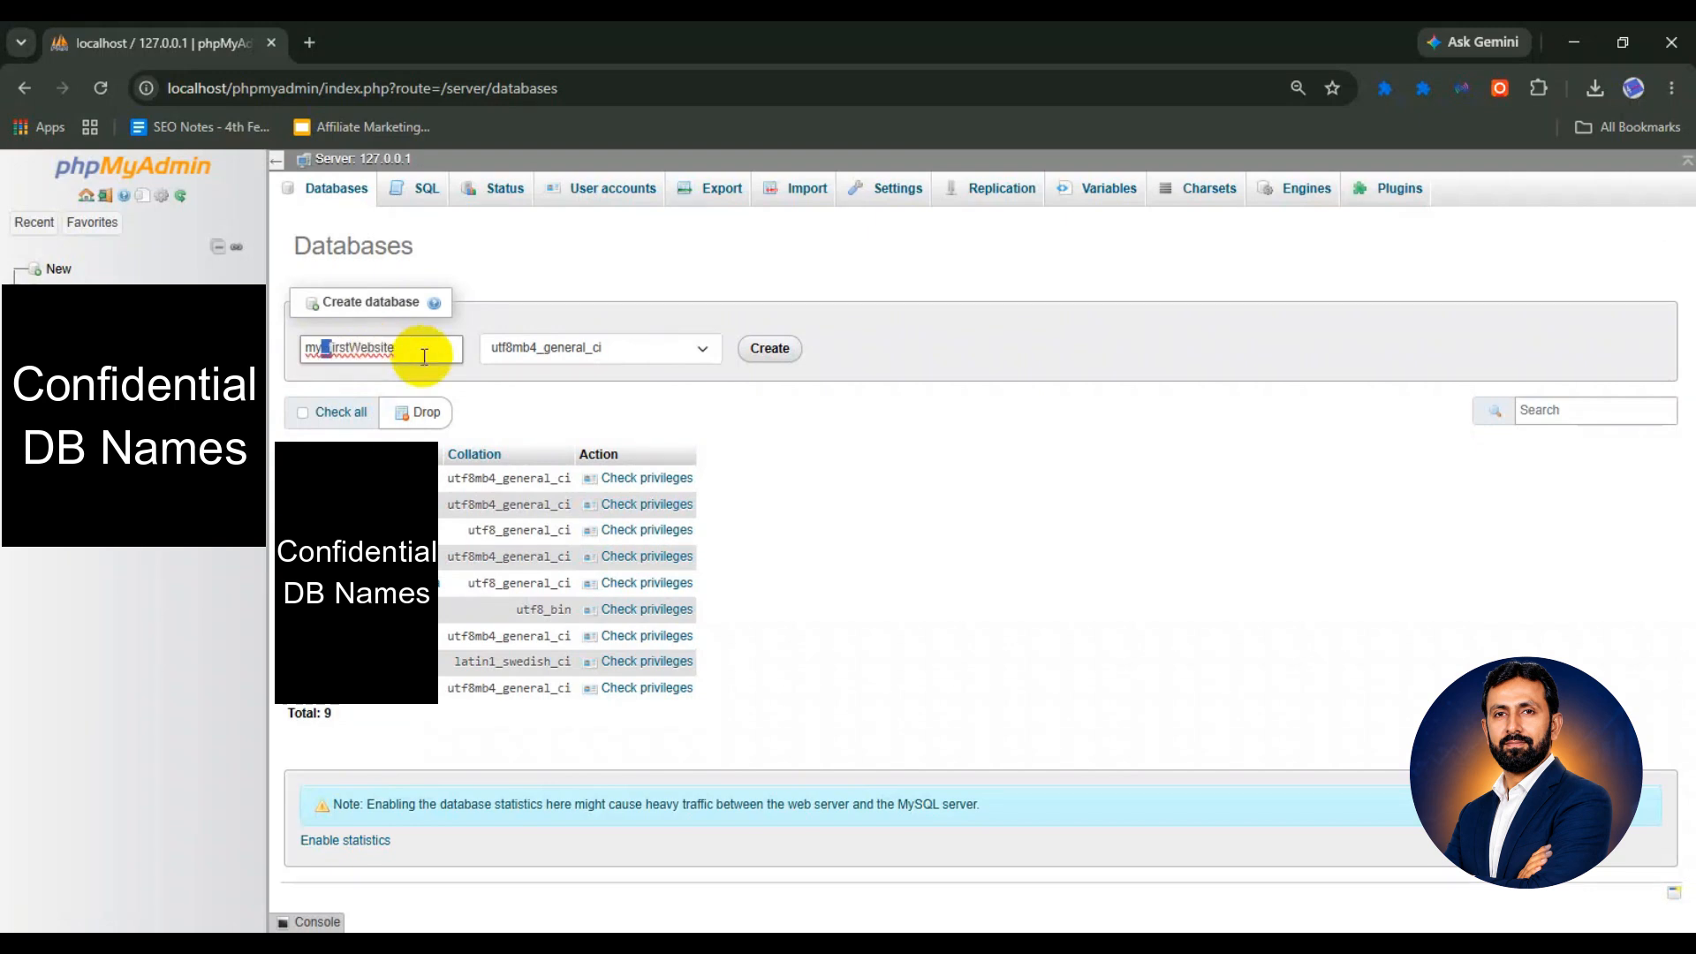
pyautogui.write('FirstWebsite')
pyautogui.click(416, 345)
pyautogui.click(779, 352)
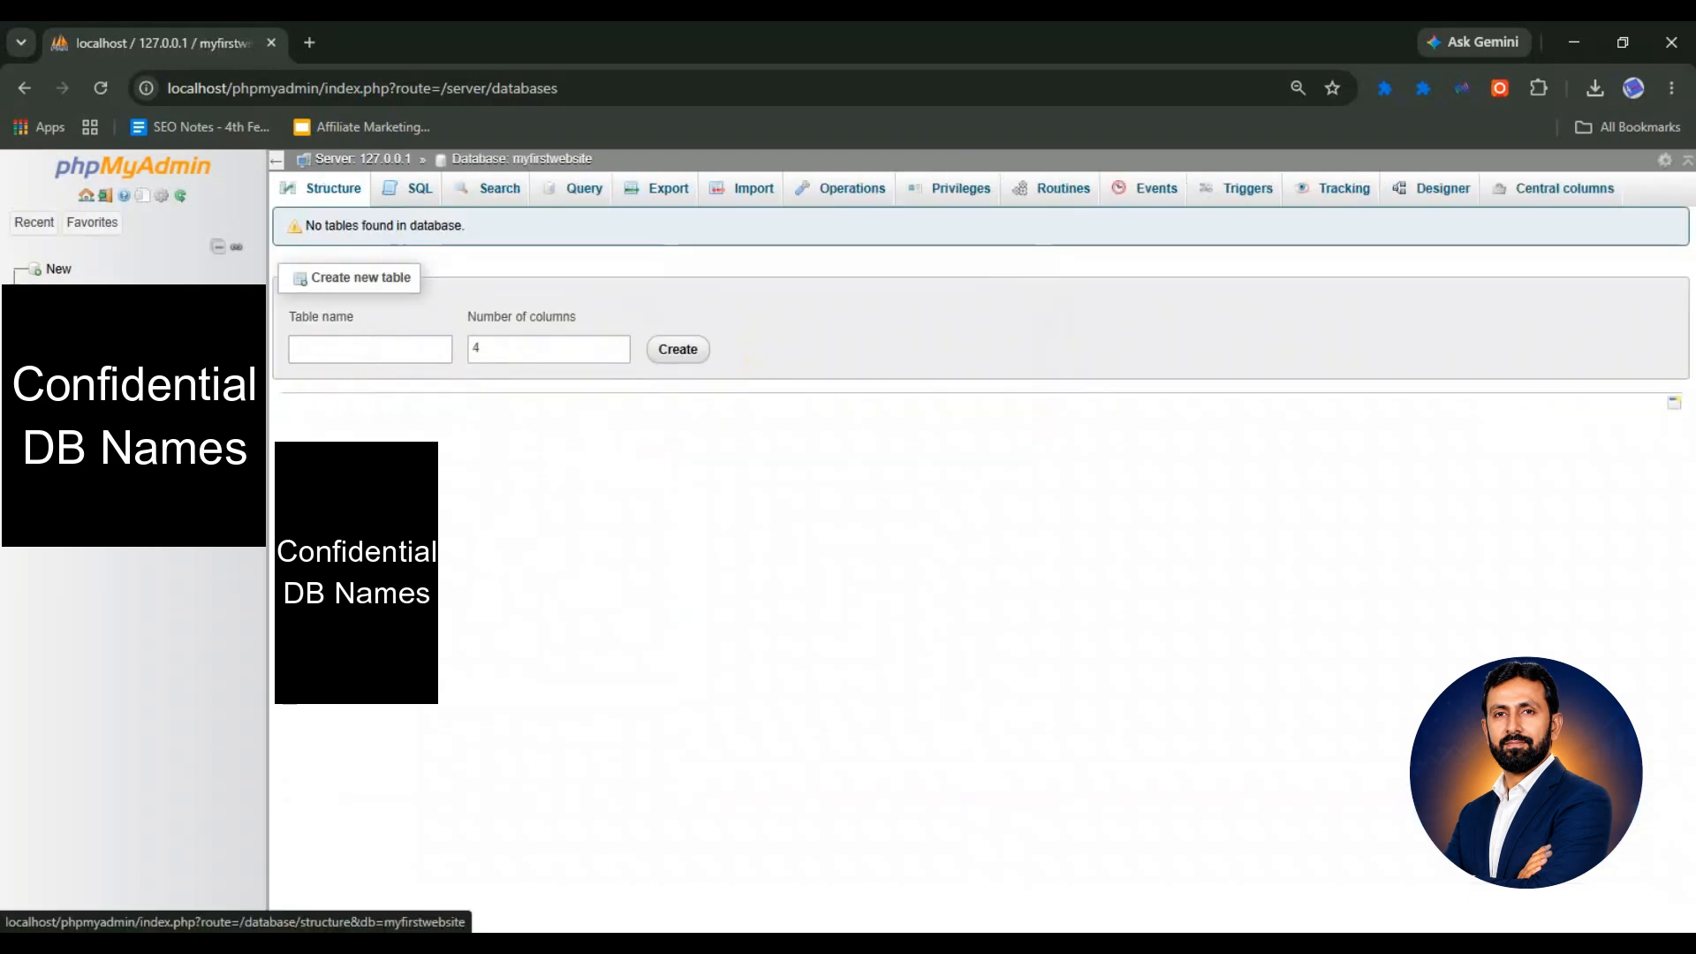
# Open localhost/shop in a new browser tab and continue the WordPress setup in English (United States).
pyautogui.click(309, 42)
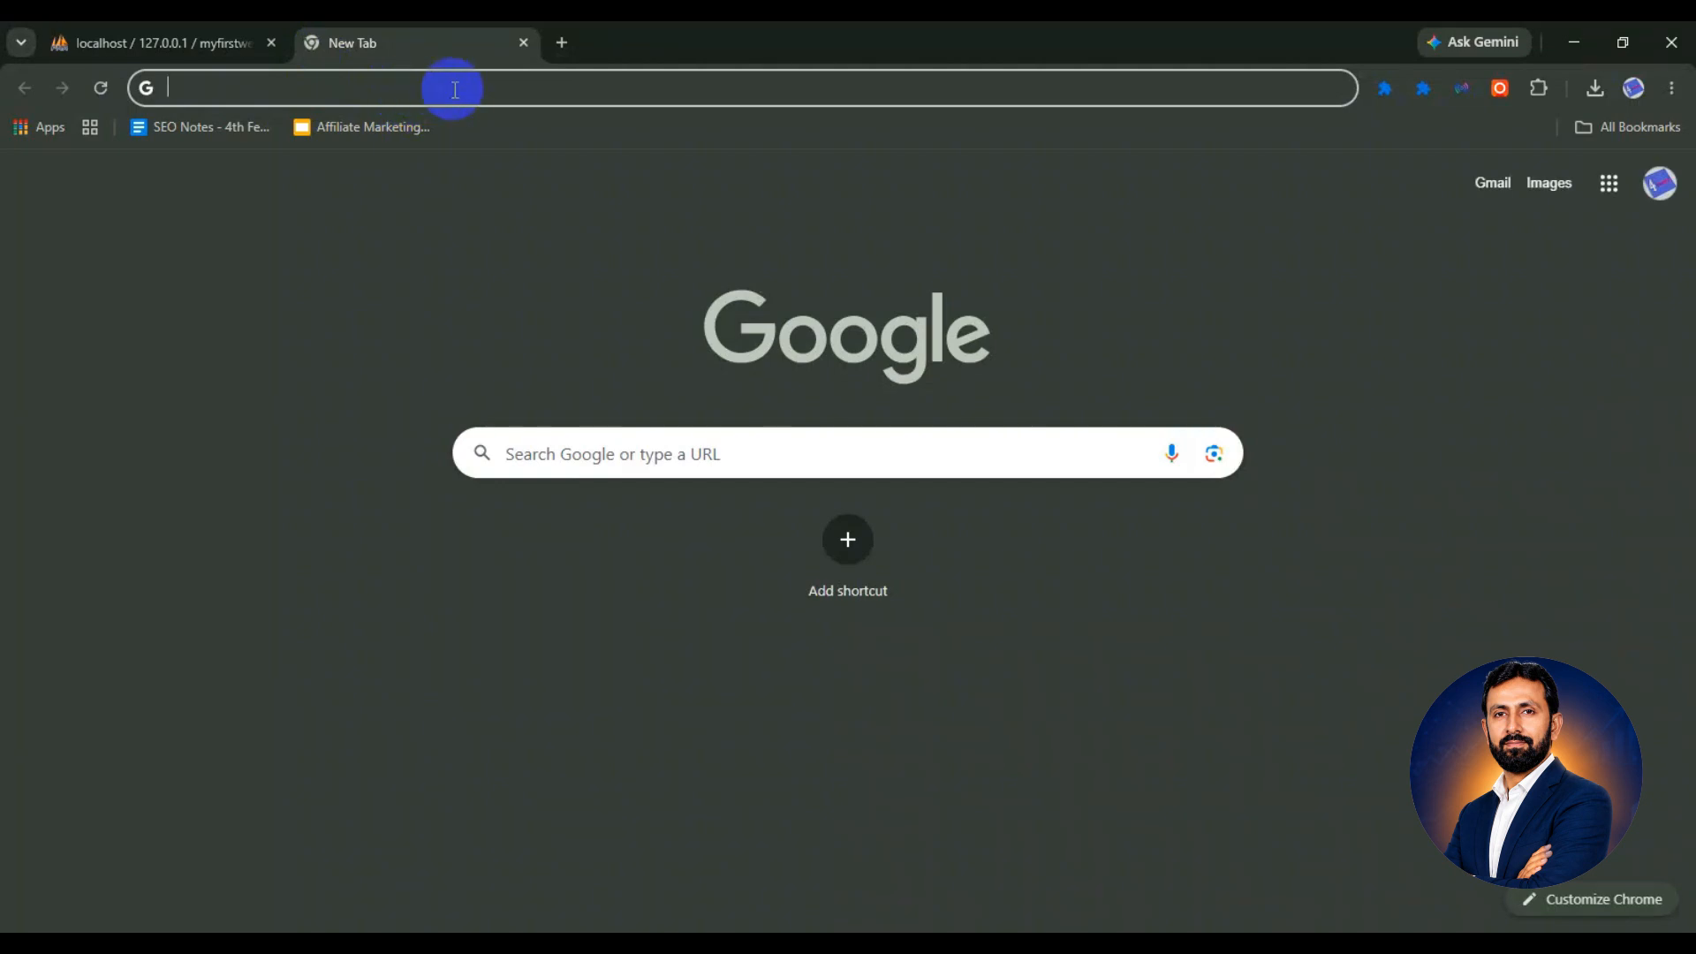
pyautogui.write('localhost/')
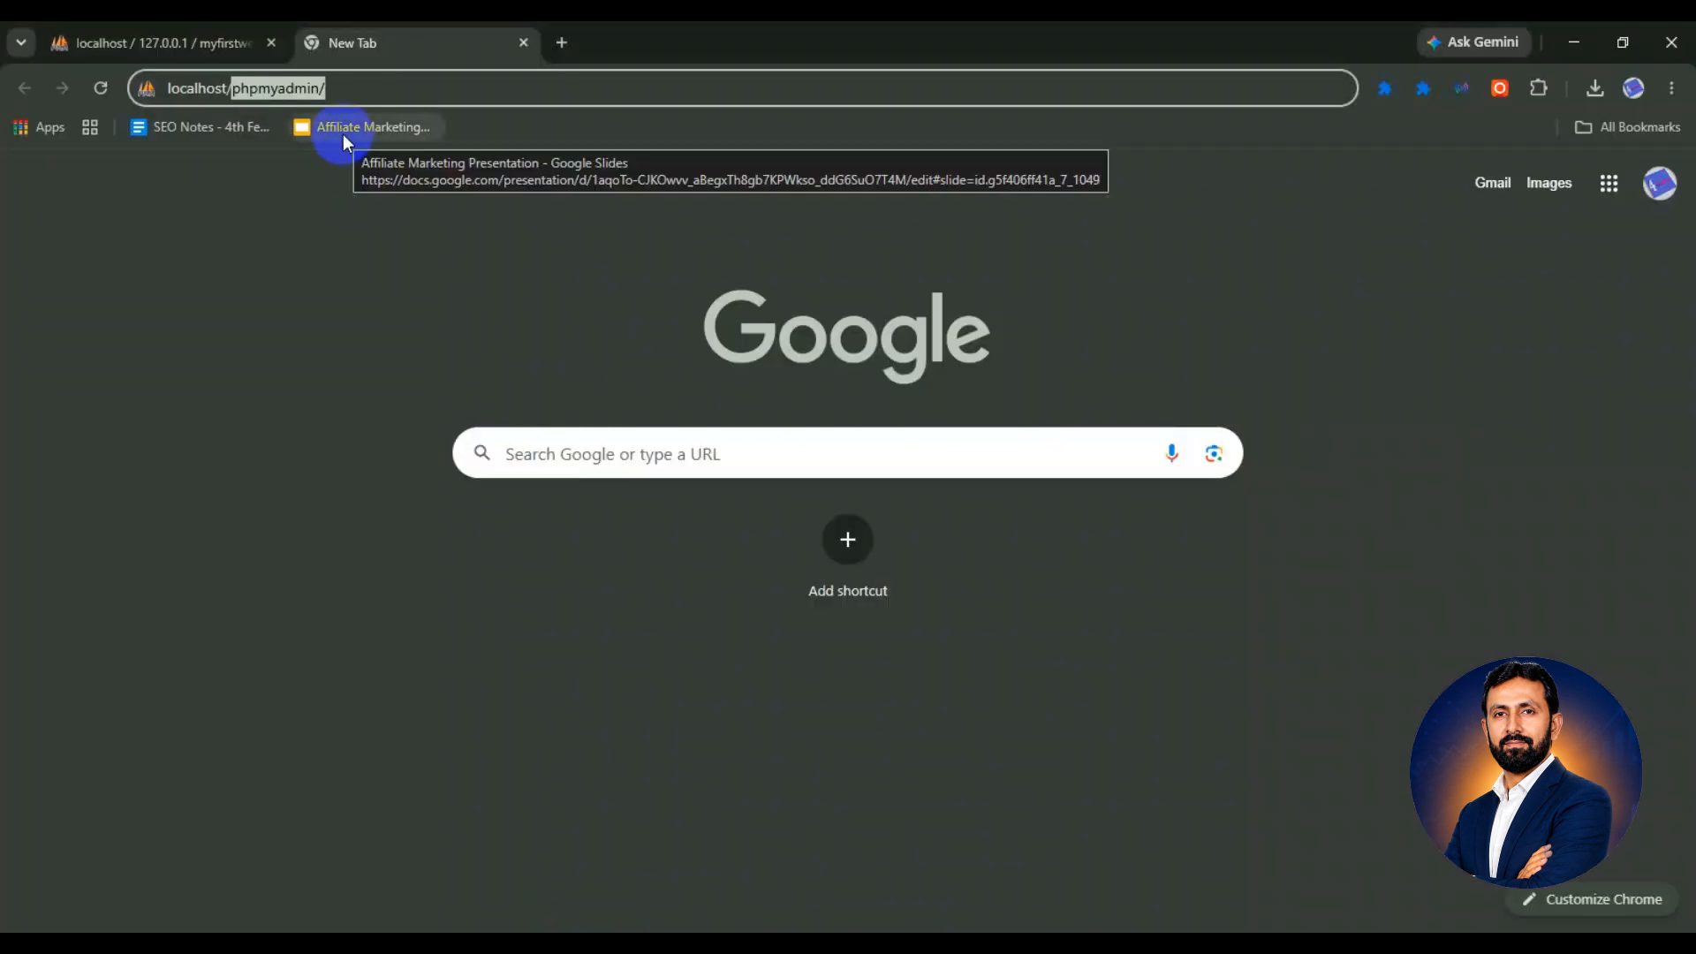
pyautogui.write('shop')
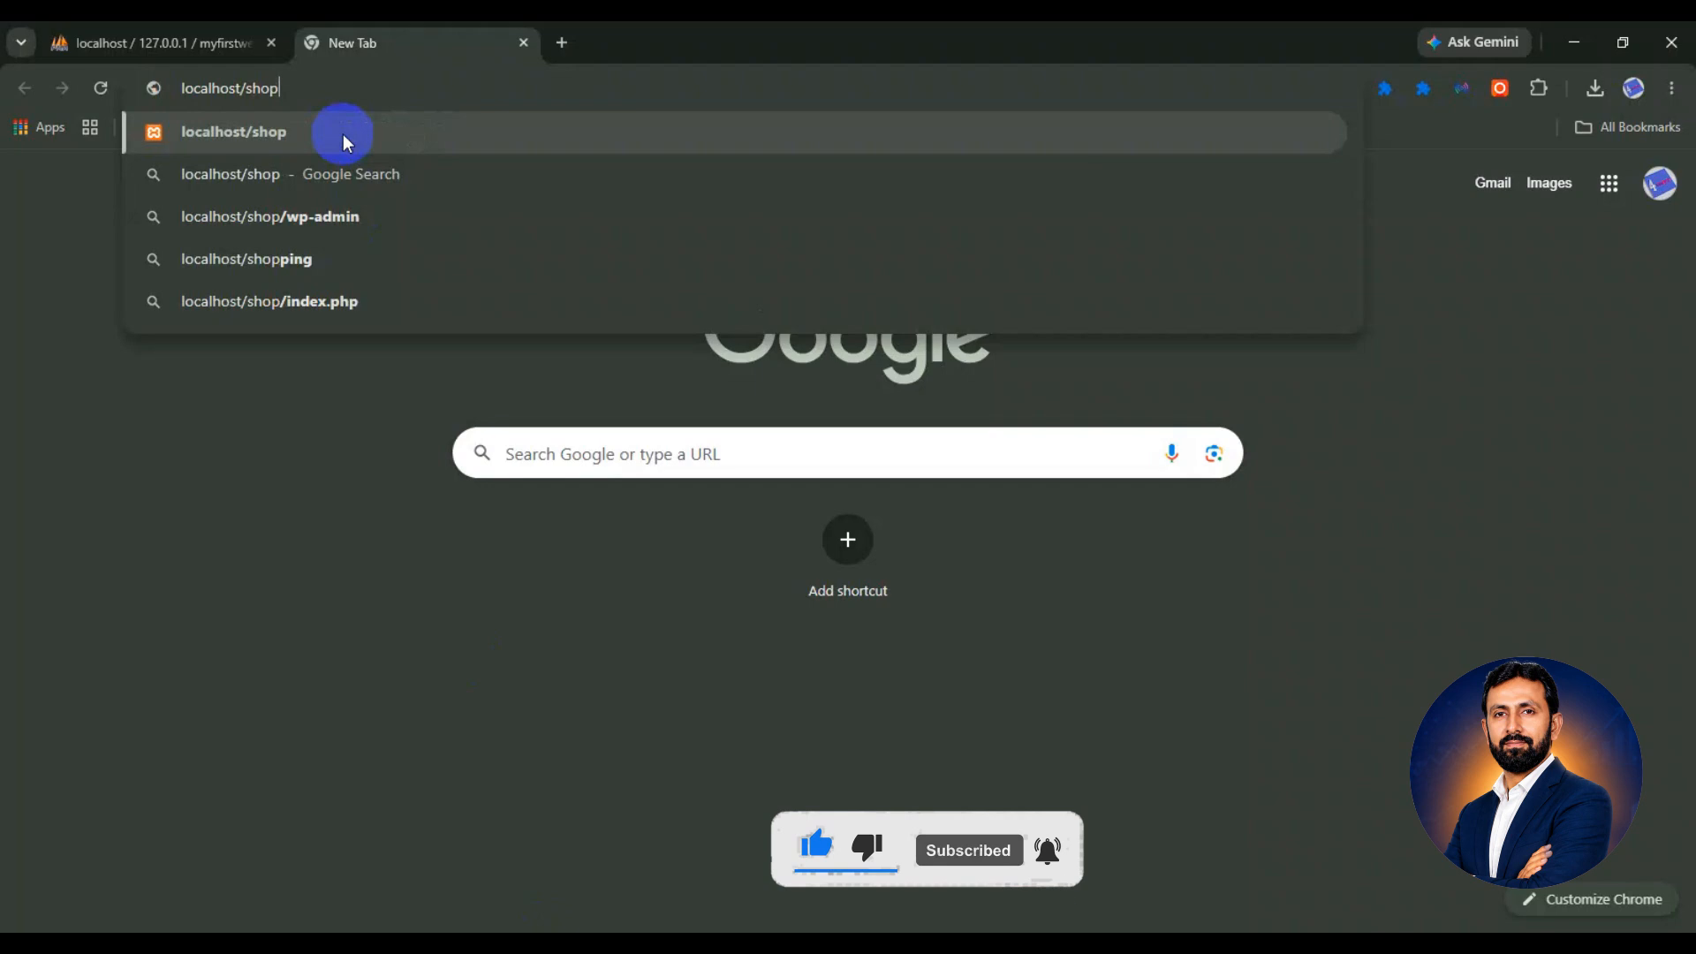
pyautogui.click(343, 135)
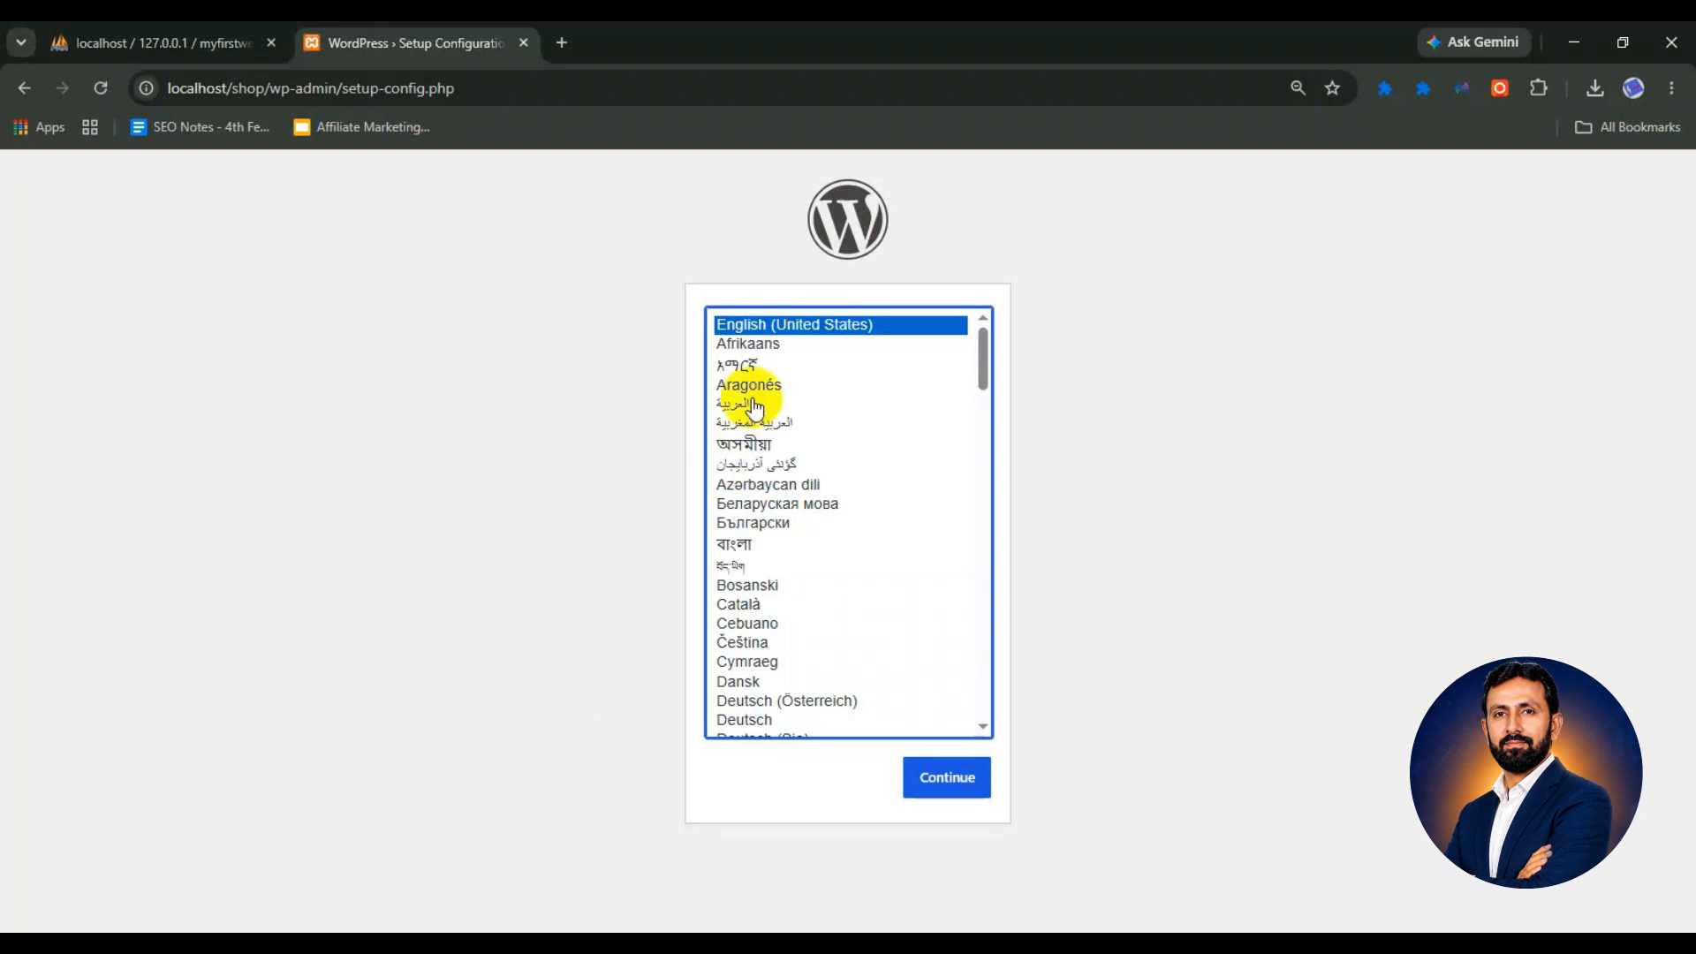
pyautogui.click(950, 782)
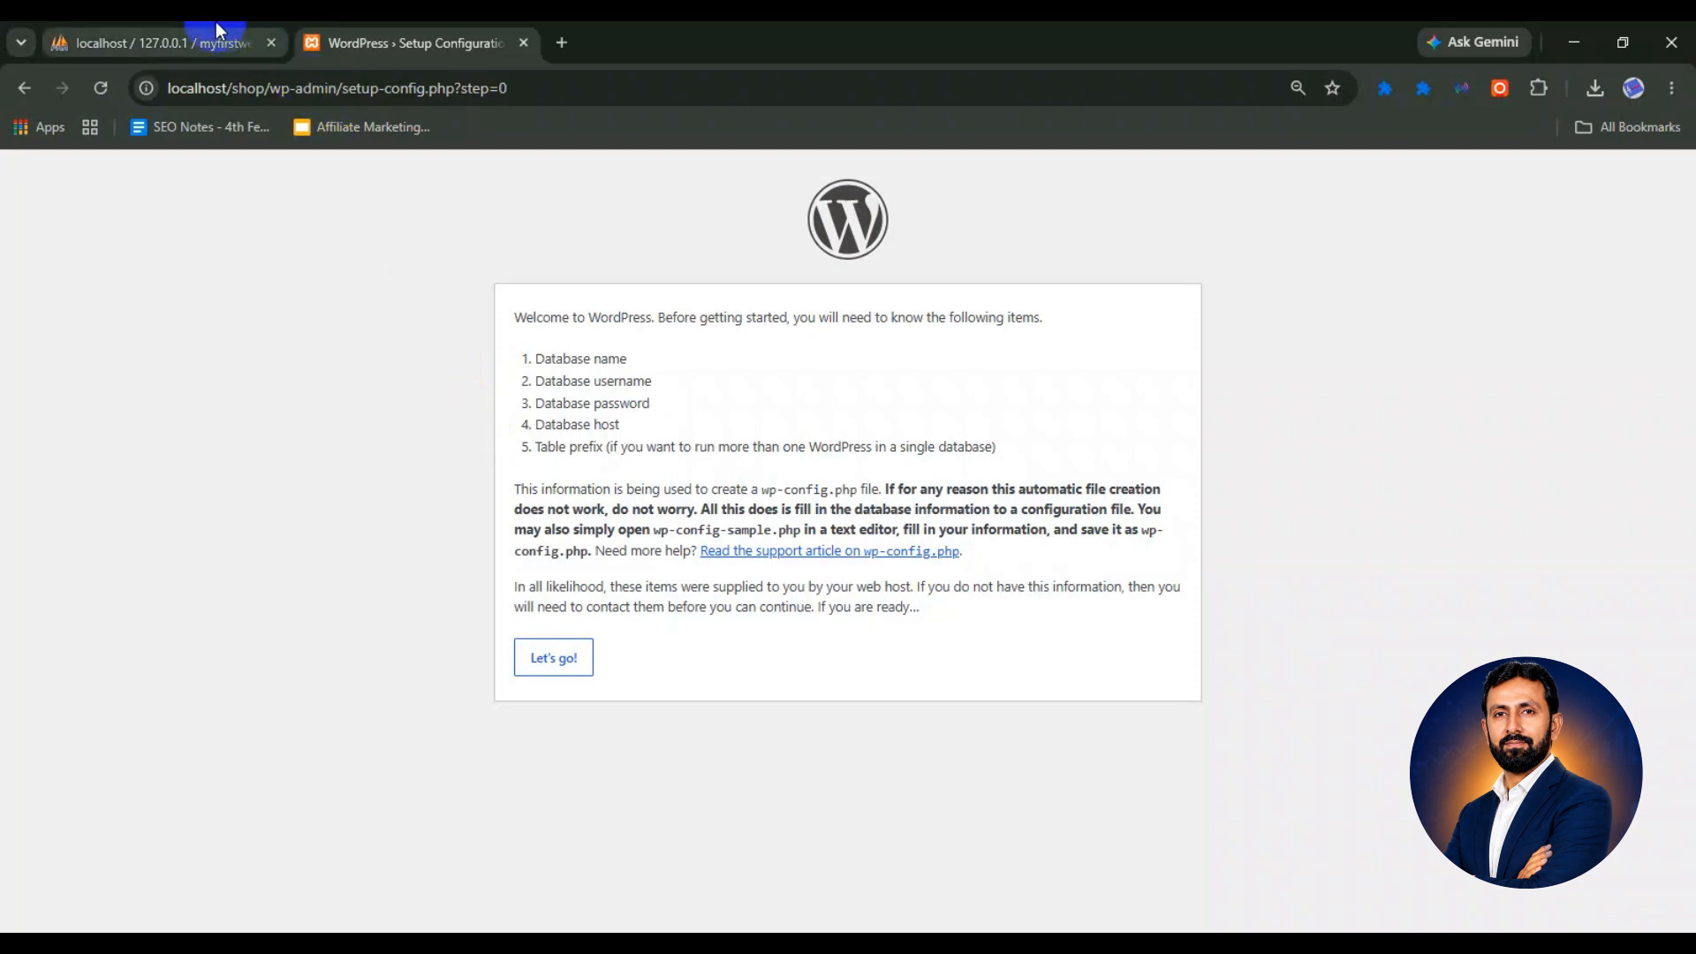
# Proceed to the database connection form and enter myfirstwebsite as the database name, checking it against phpMyAdmin.
pyautogui.click(199, 42)
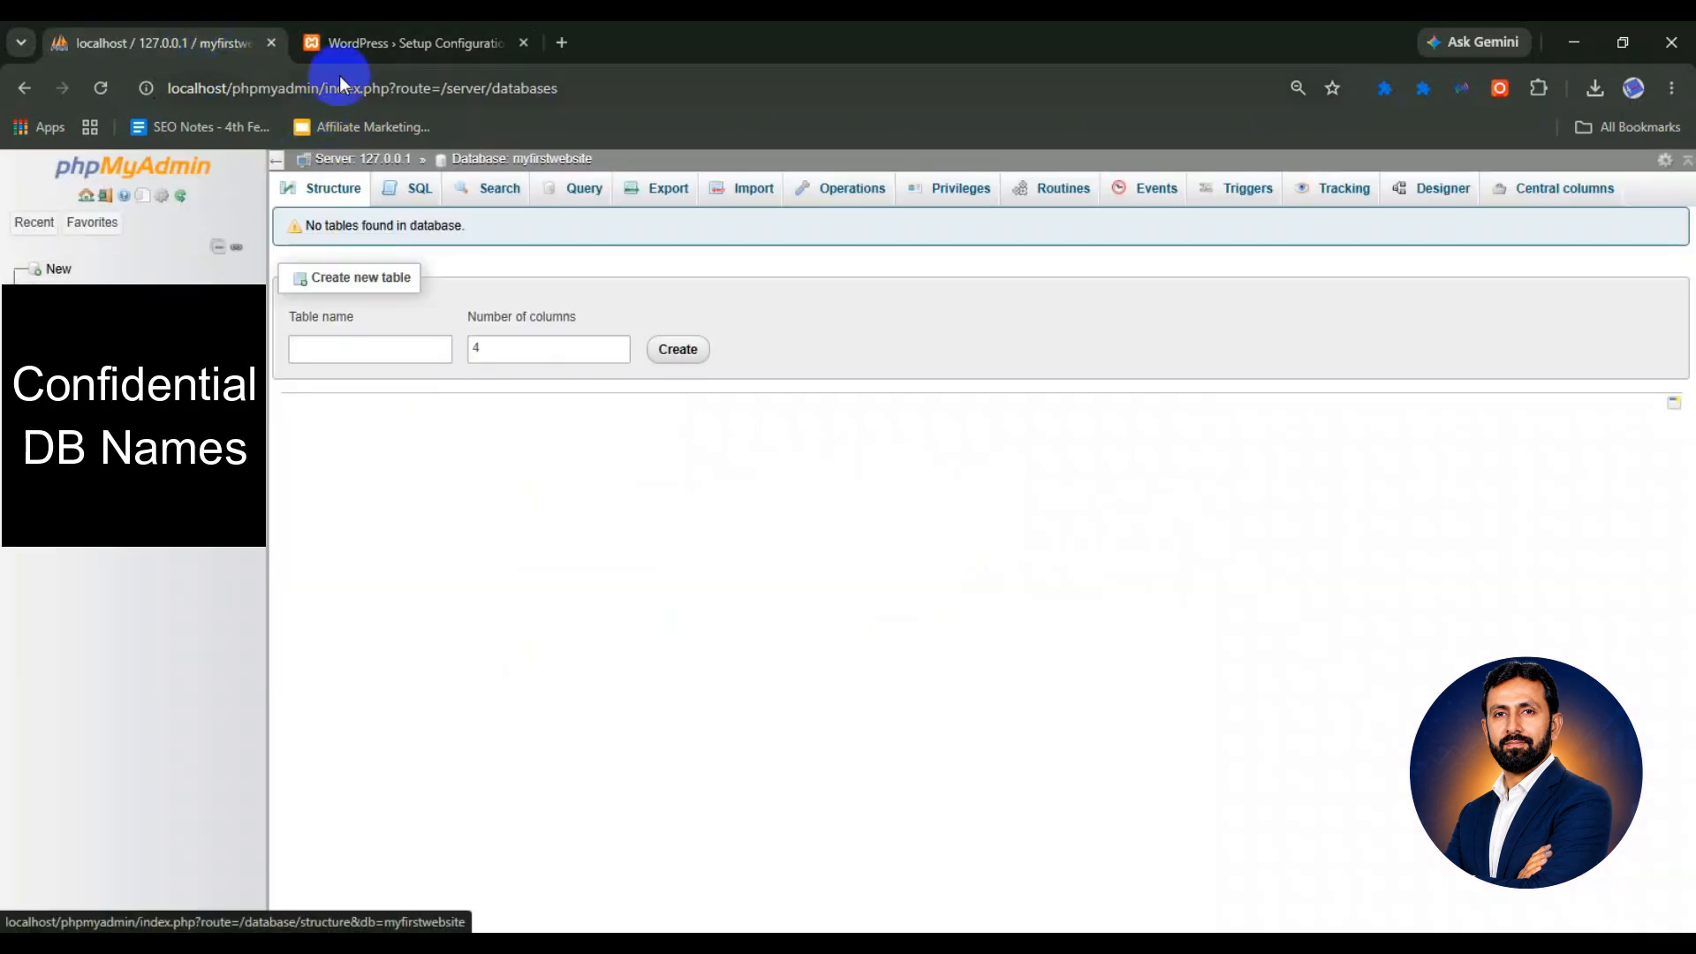
pyautogui.click(378, 43)
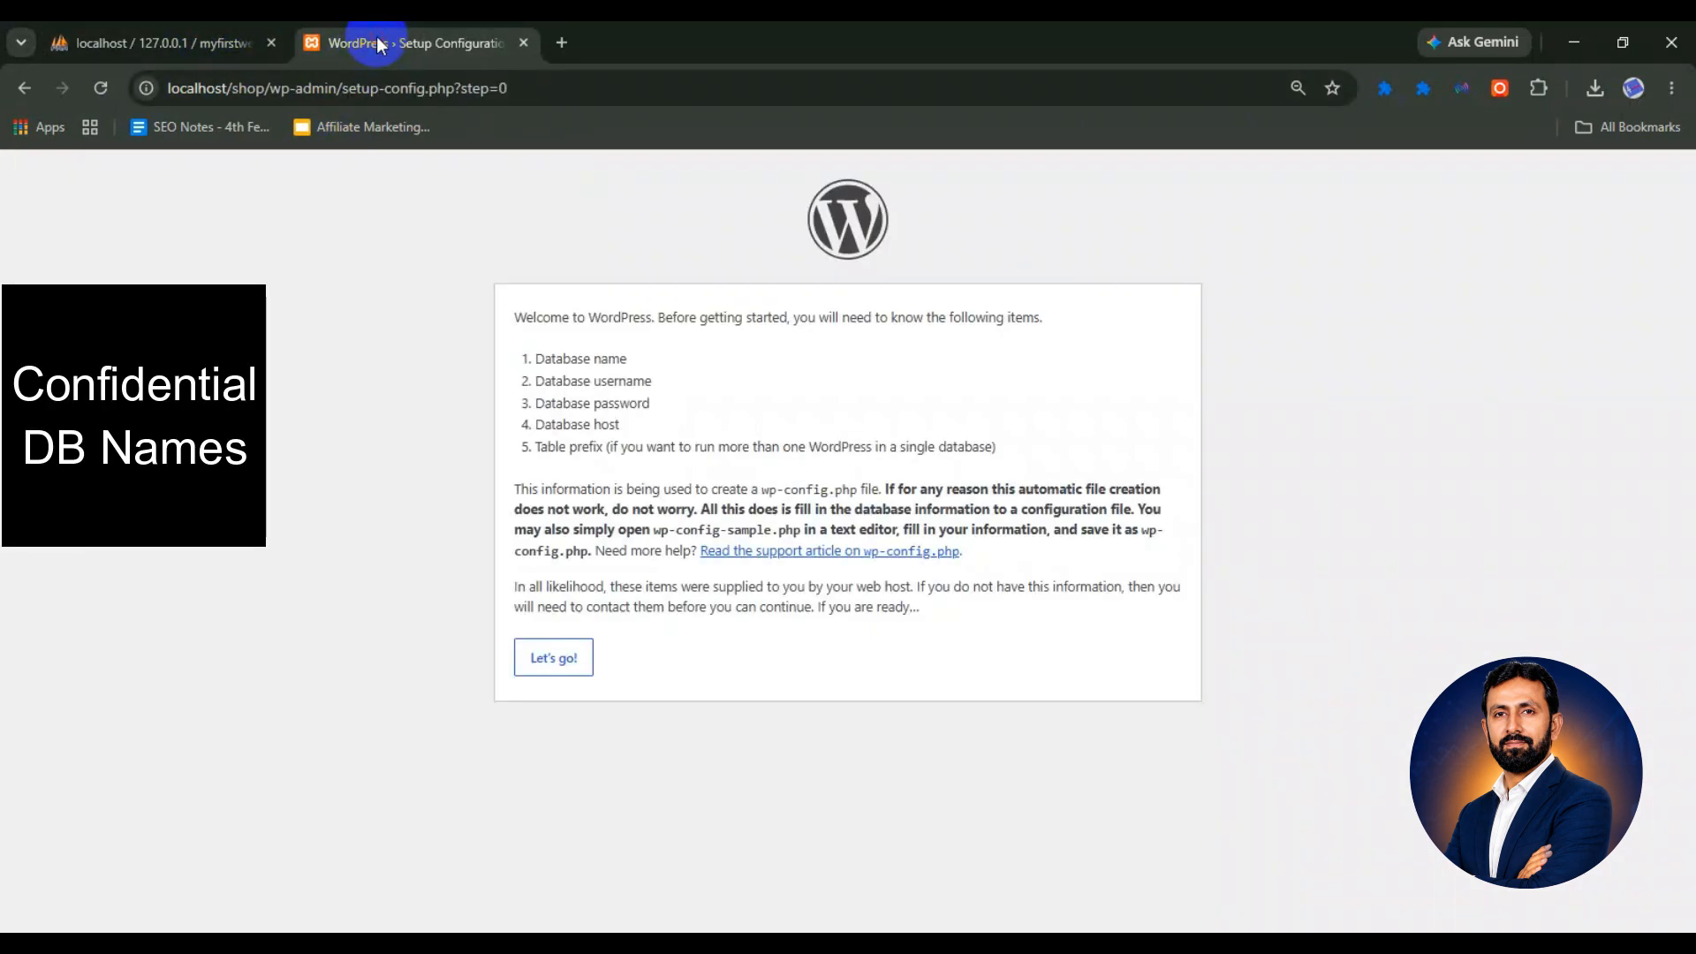
pyautogui.click(572, 669)
pyautogui.click(705, 372)
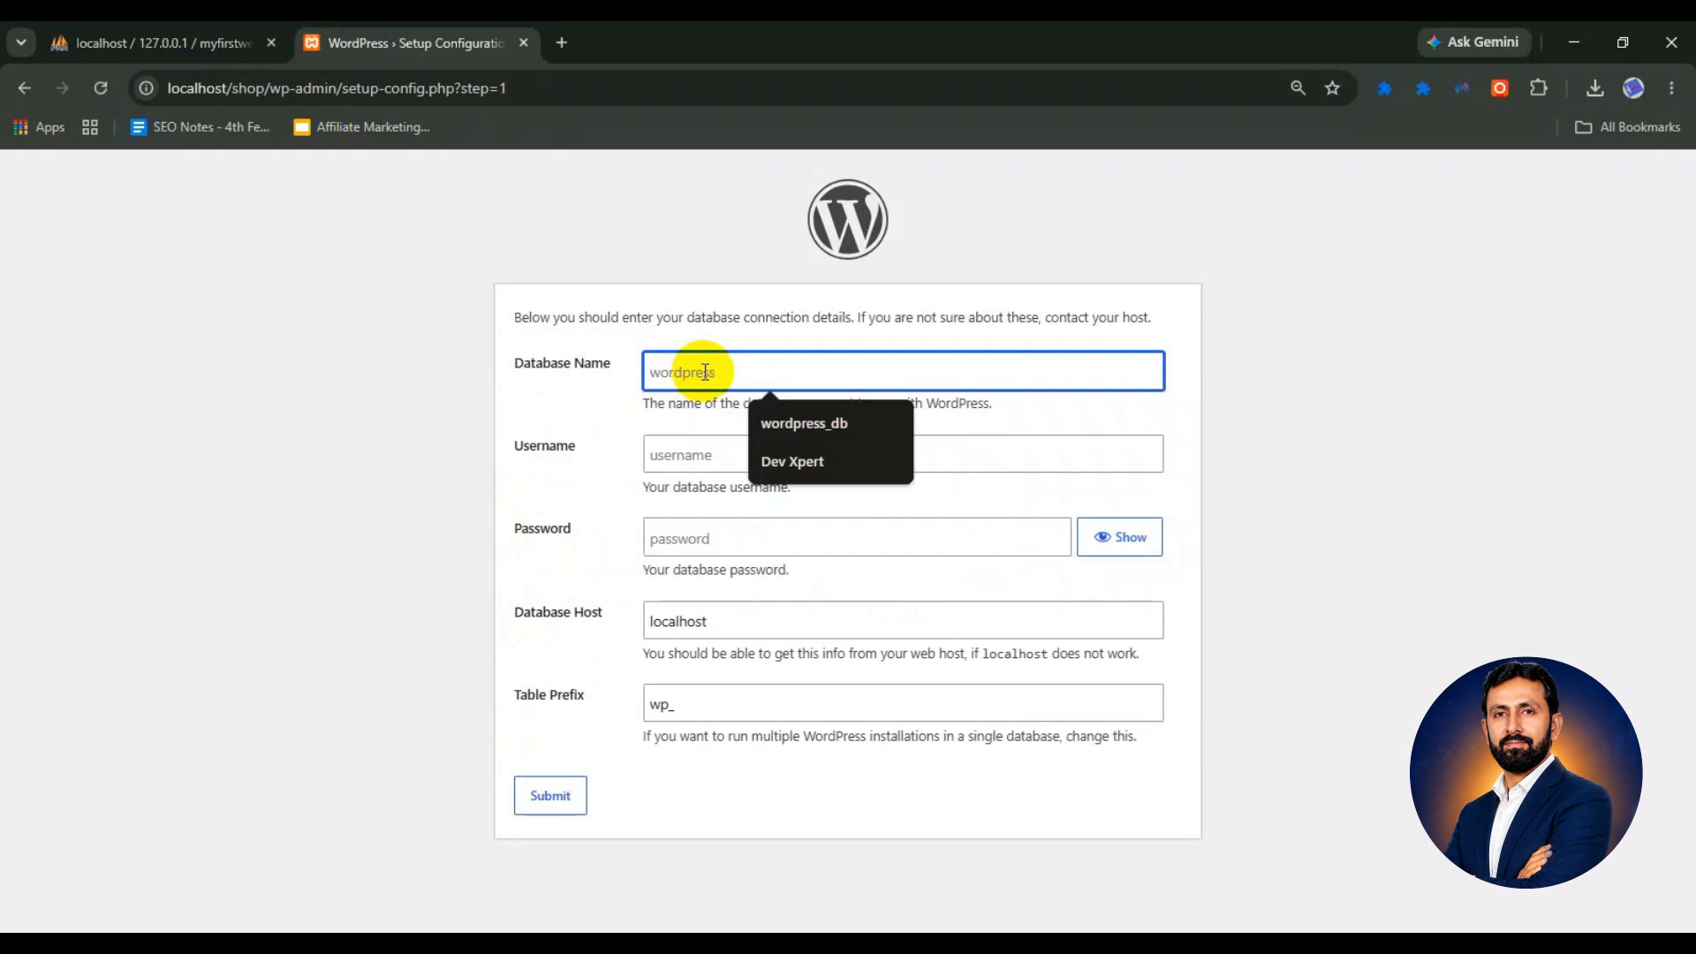
pyautogui.click(143, 42)
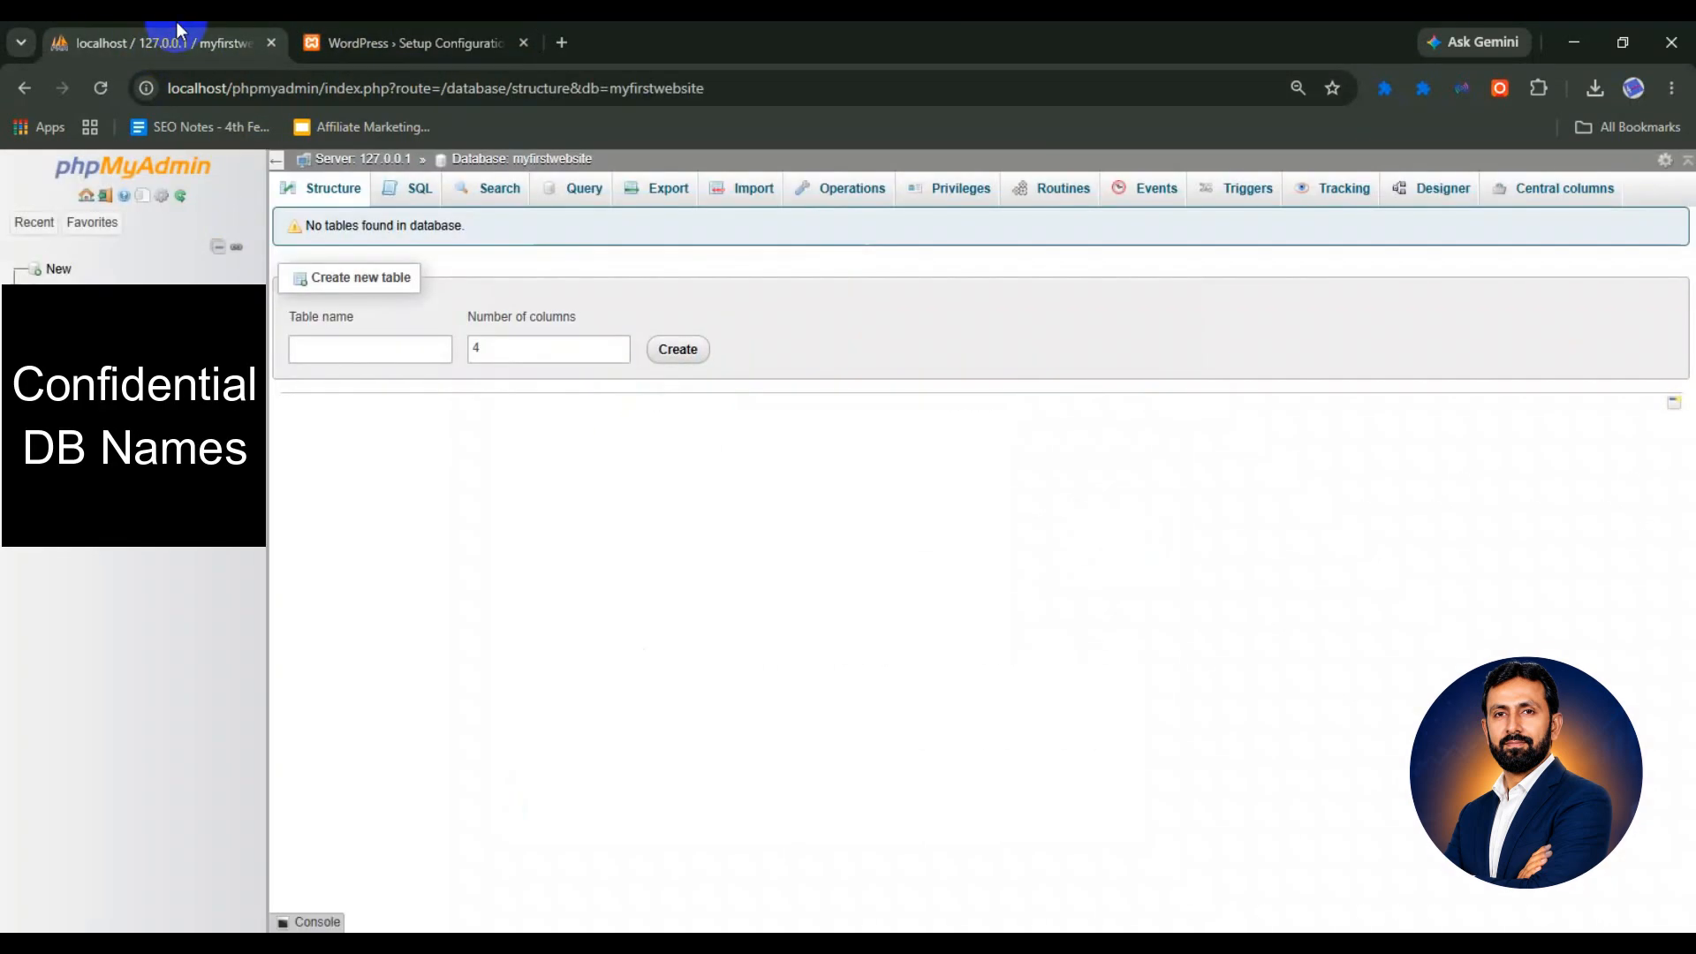
pyautogui.click(390, 39)
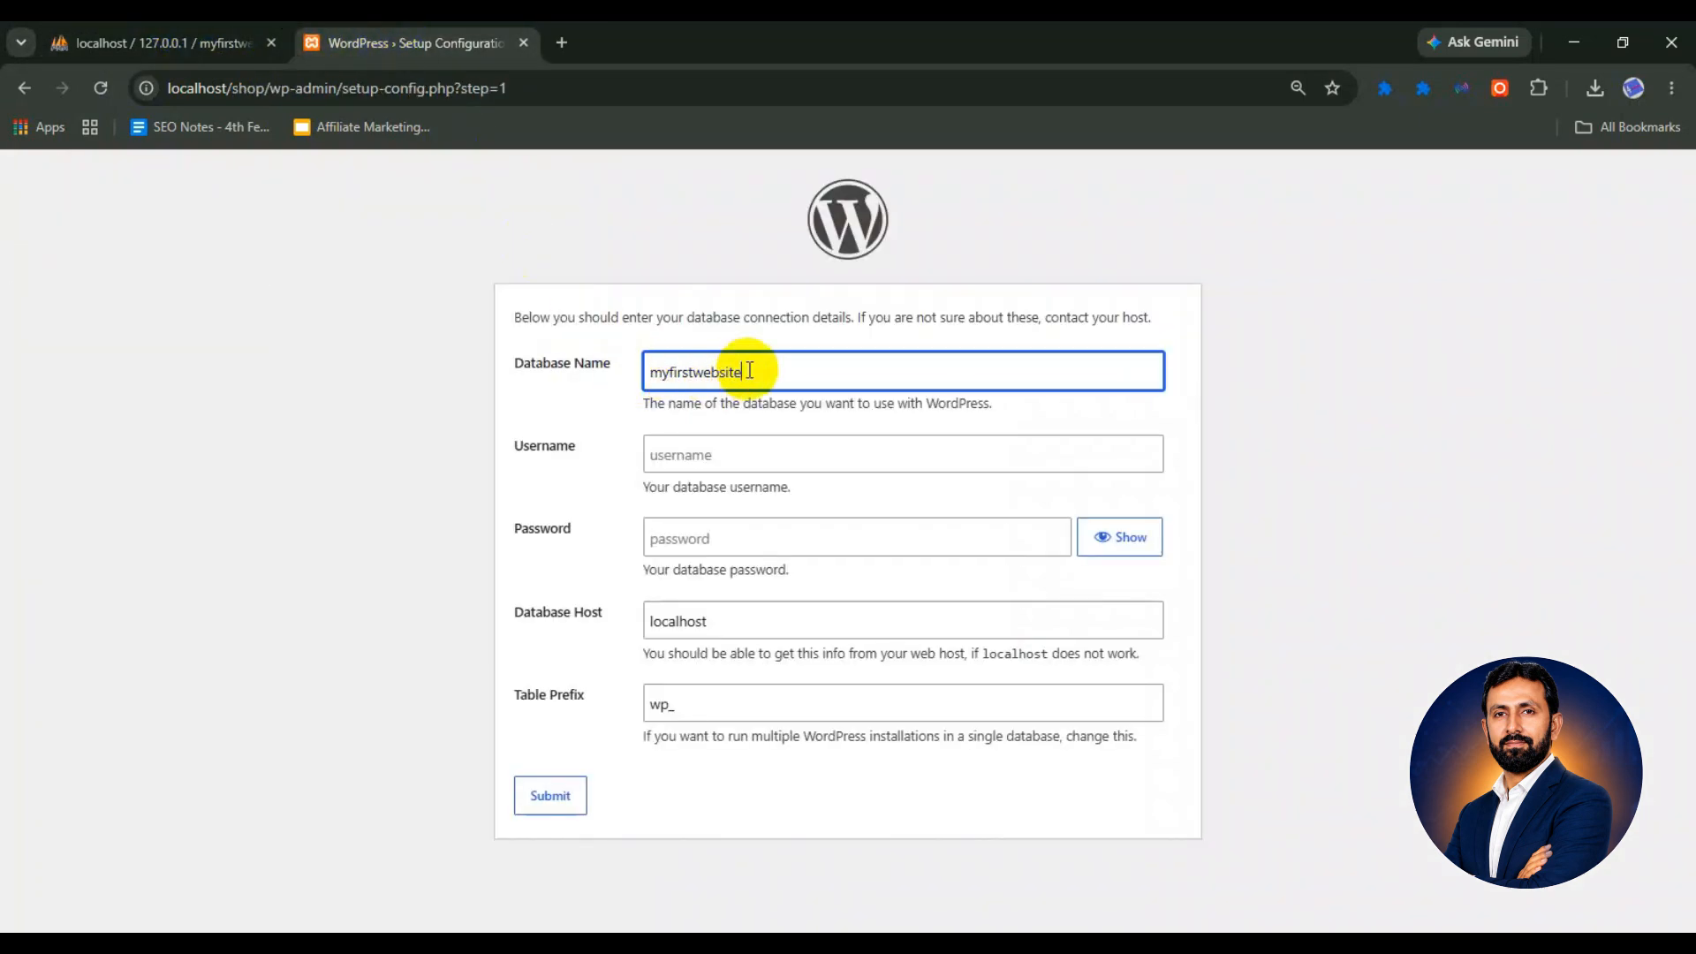
pyautogui.hotkey('ctrl', 'shift', 'Tab')
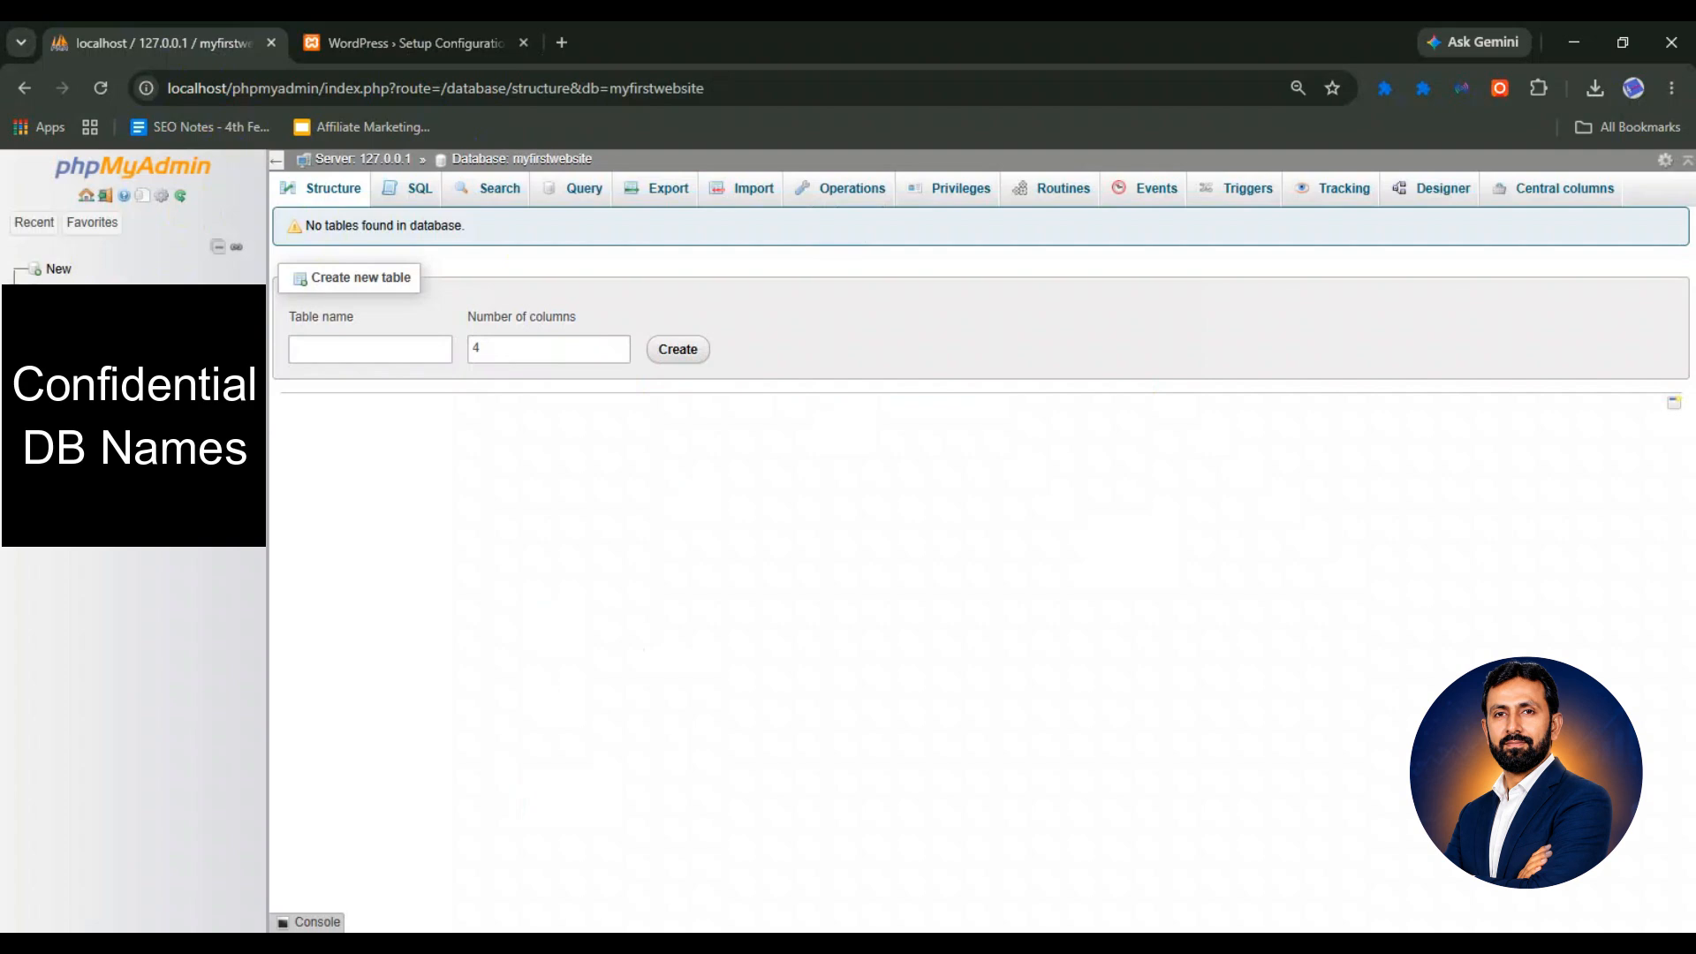
pyautogui.hotkey('ctrl', 'Tab')
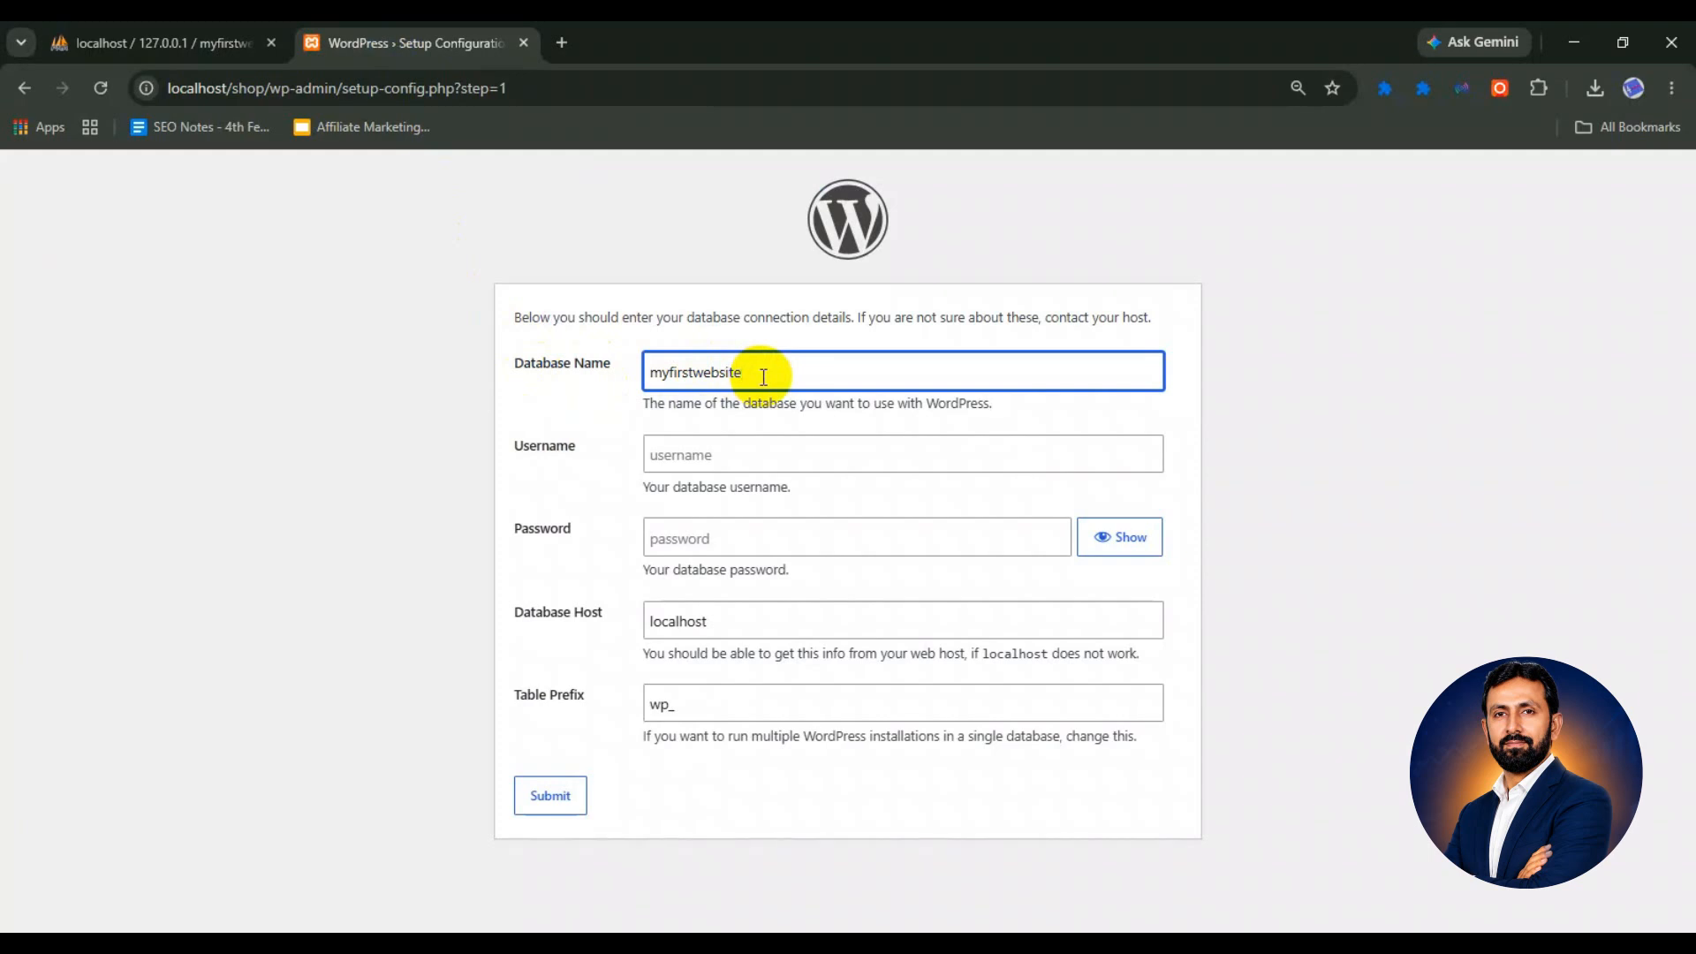
# Set the database username to root, leave the password empty, keep host localhost and table prefix wp_, and submit the connection details.
pyautogui.click(756, 450)
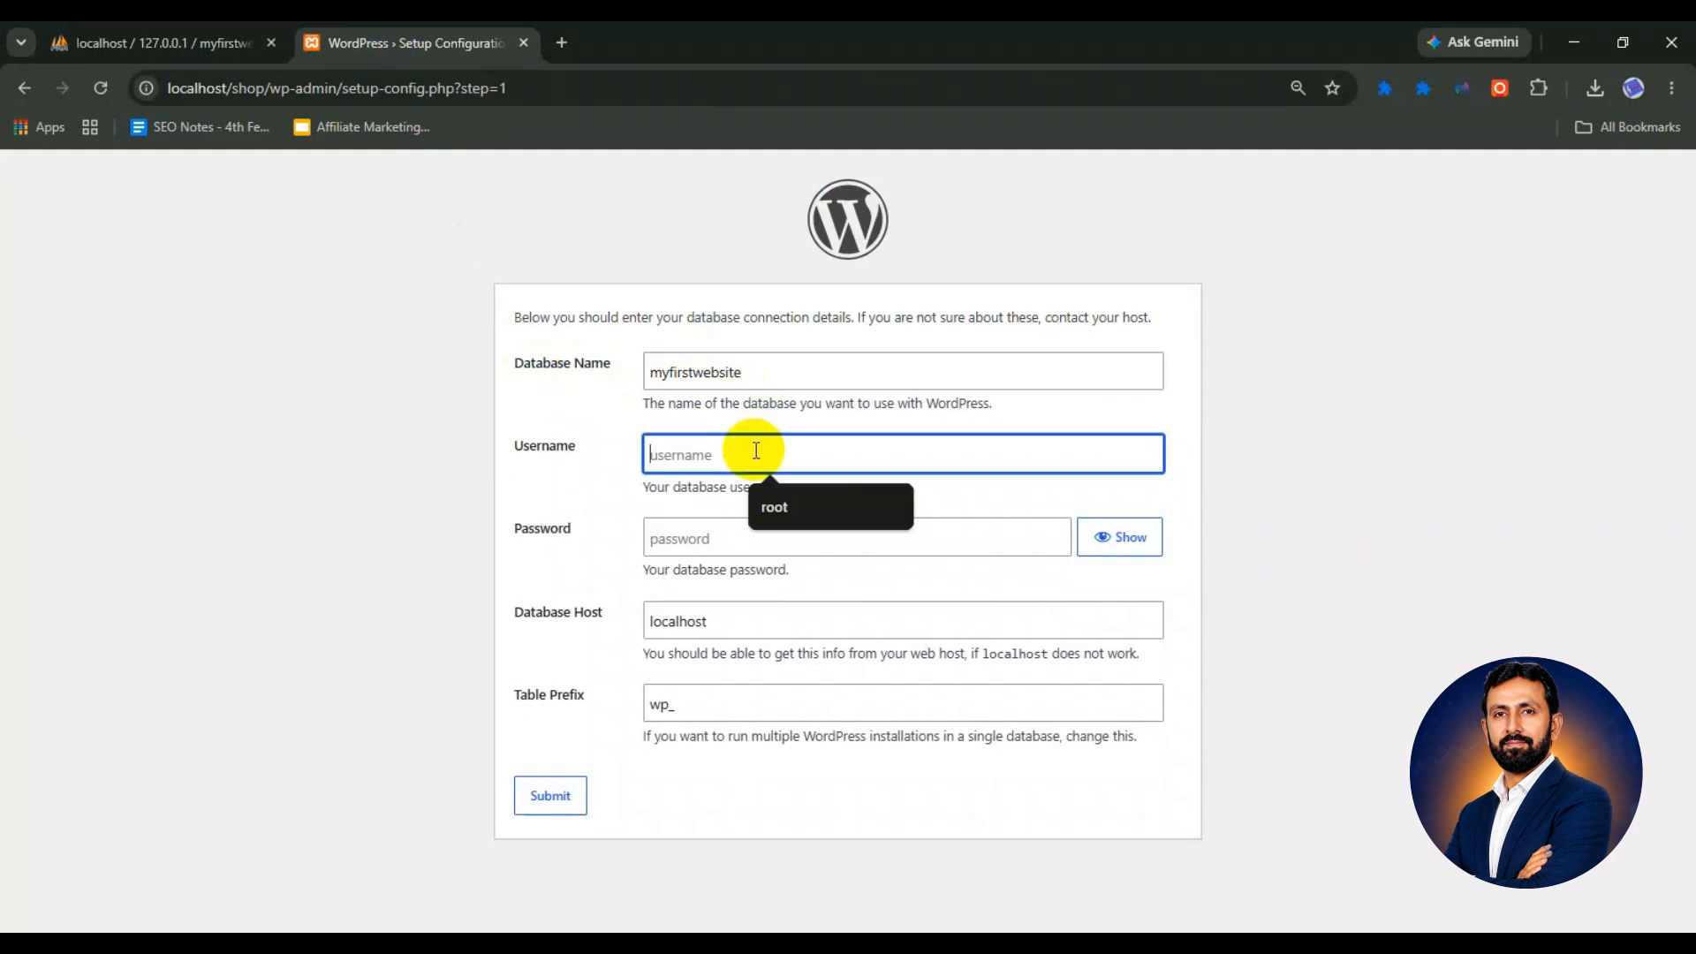
pyautogui.write('root')
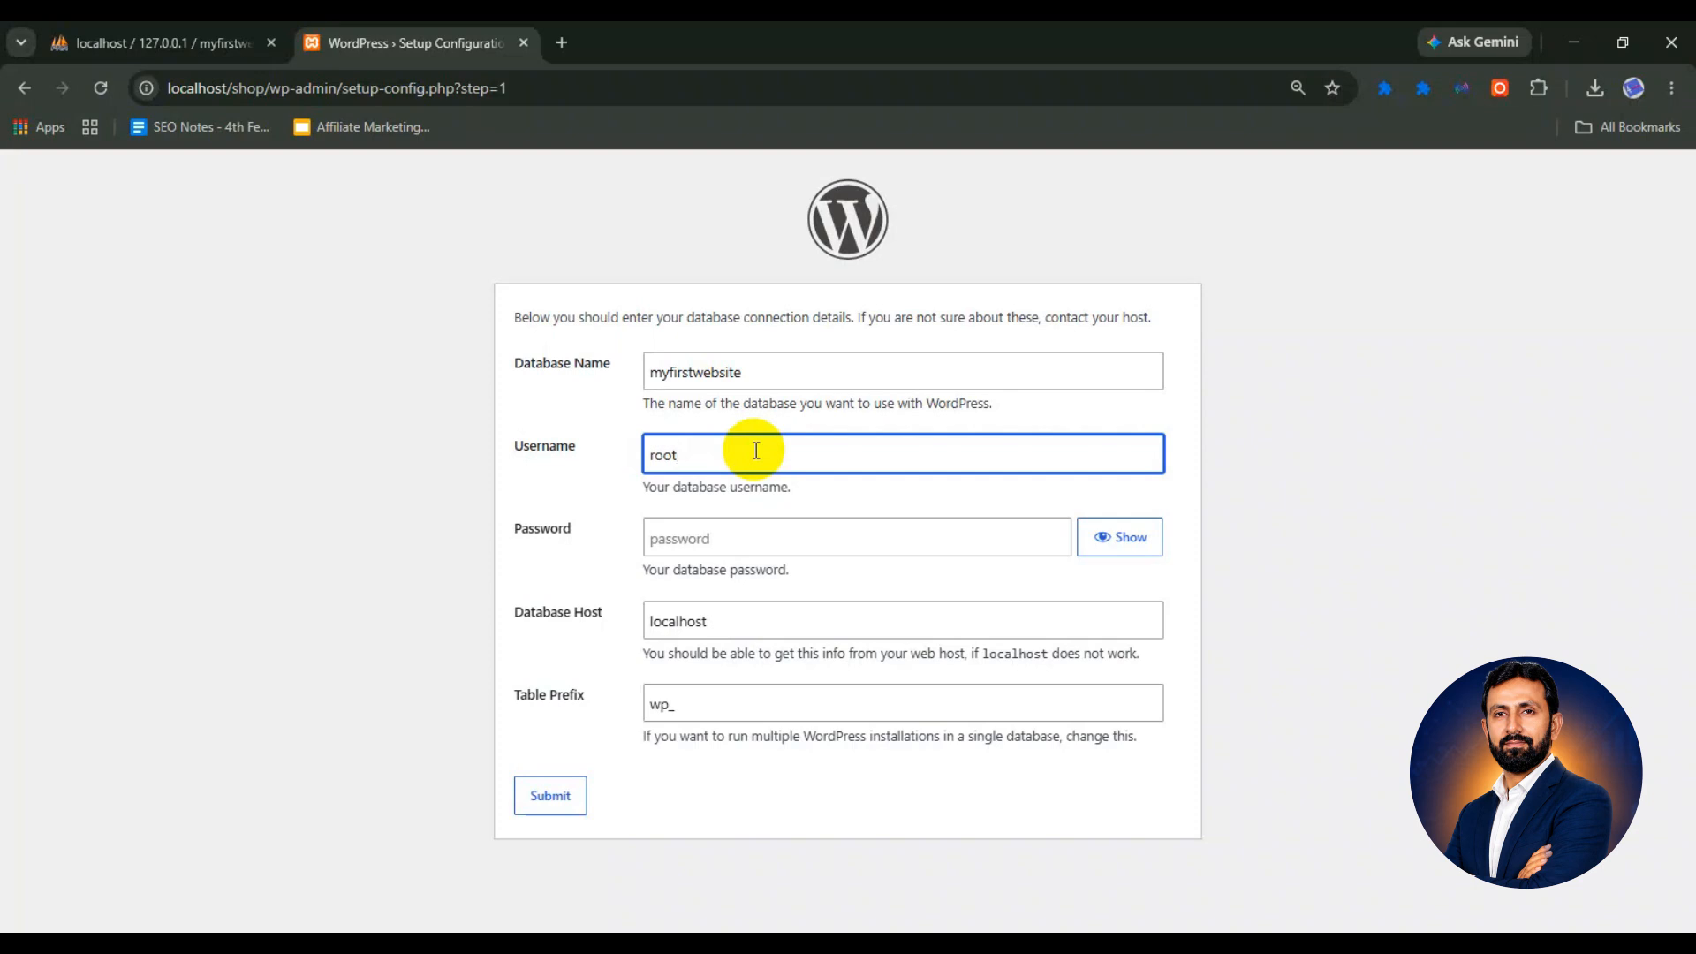
pyautogui.click(747, 540)
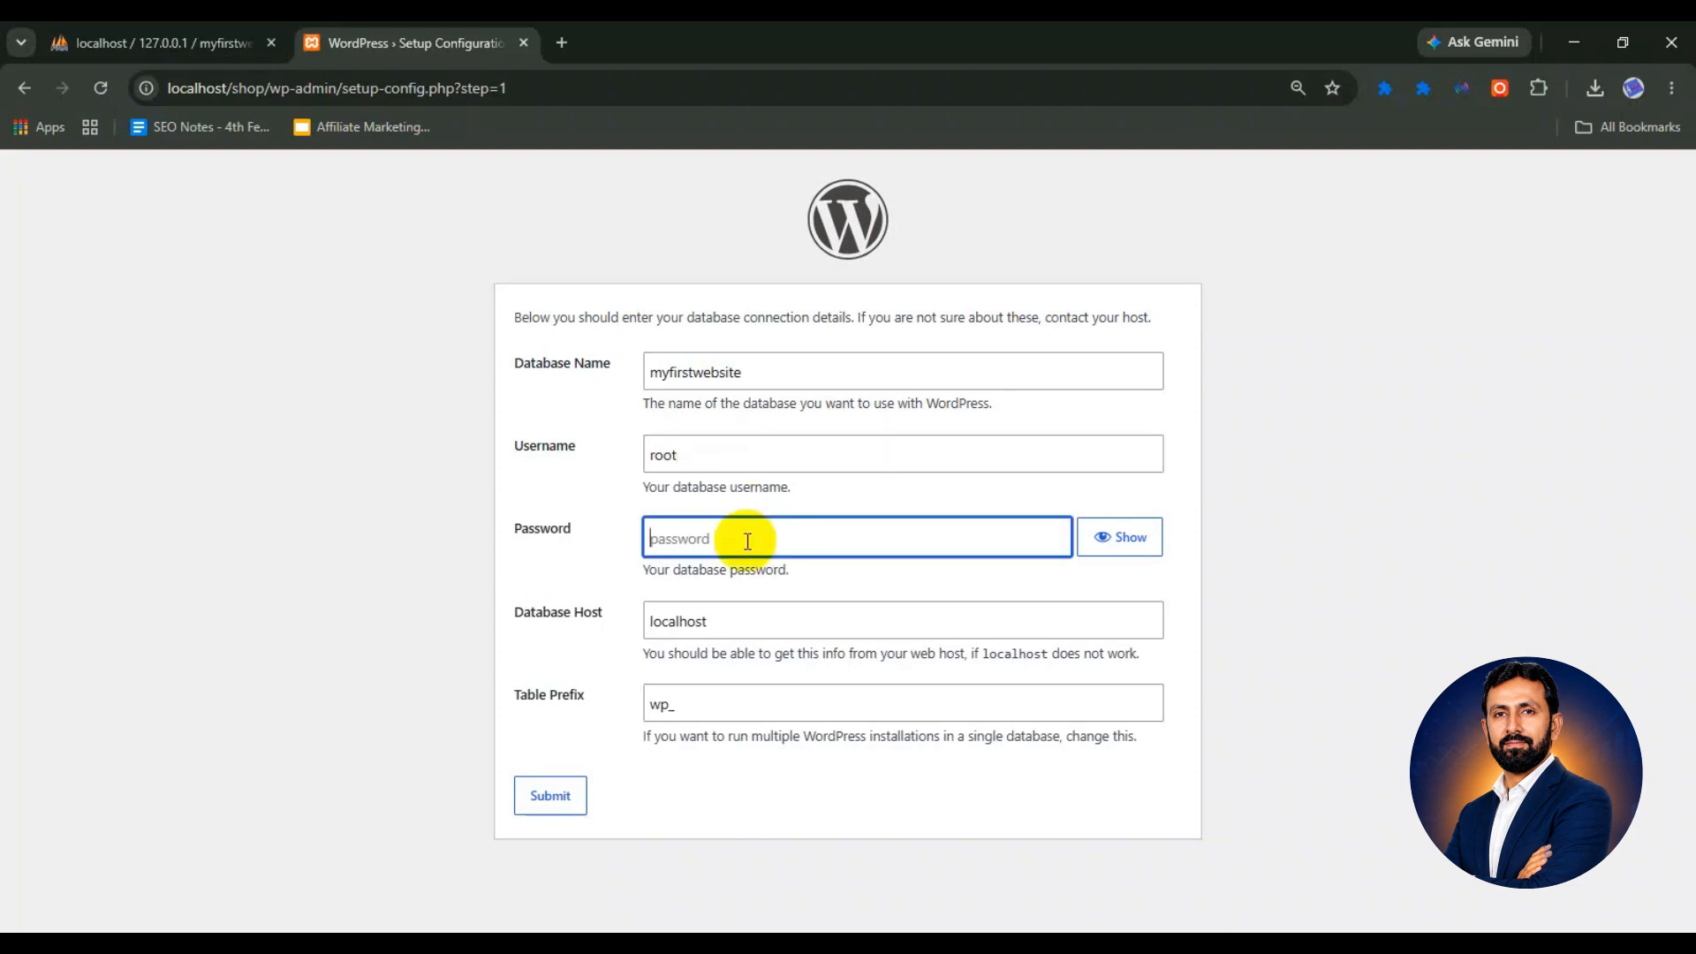
pyautogui.click(742, 622)
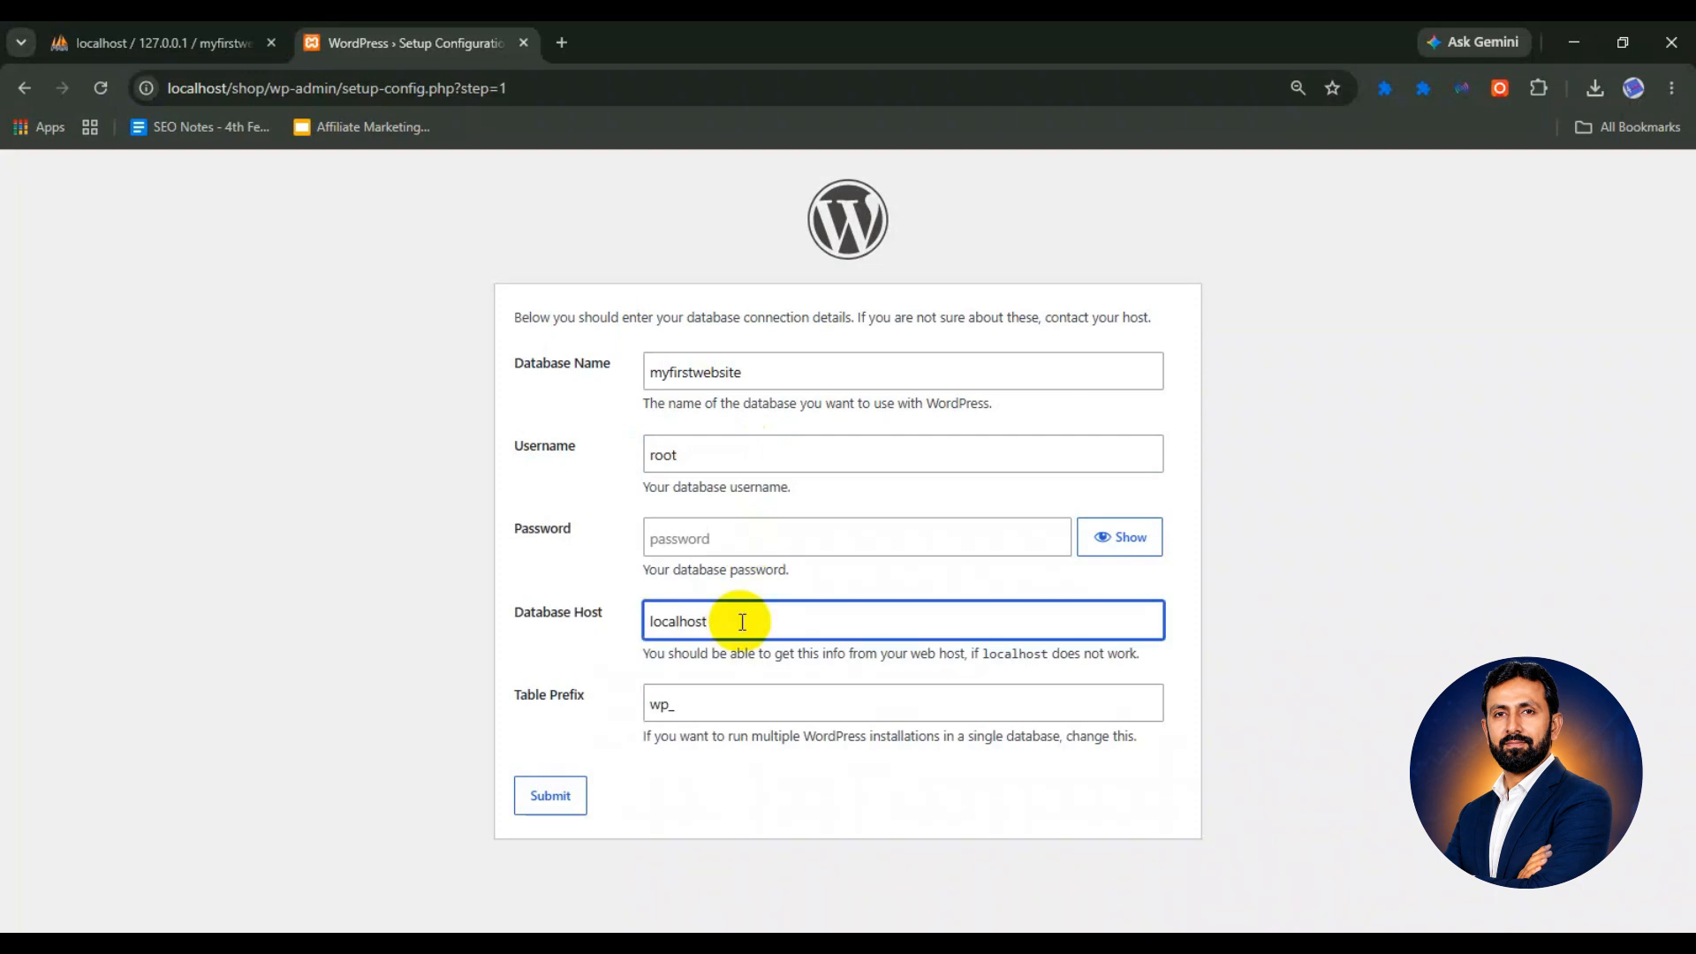
pyautogui.click(710, 712)
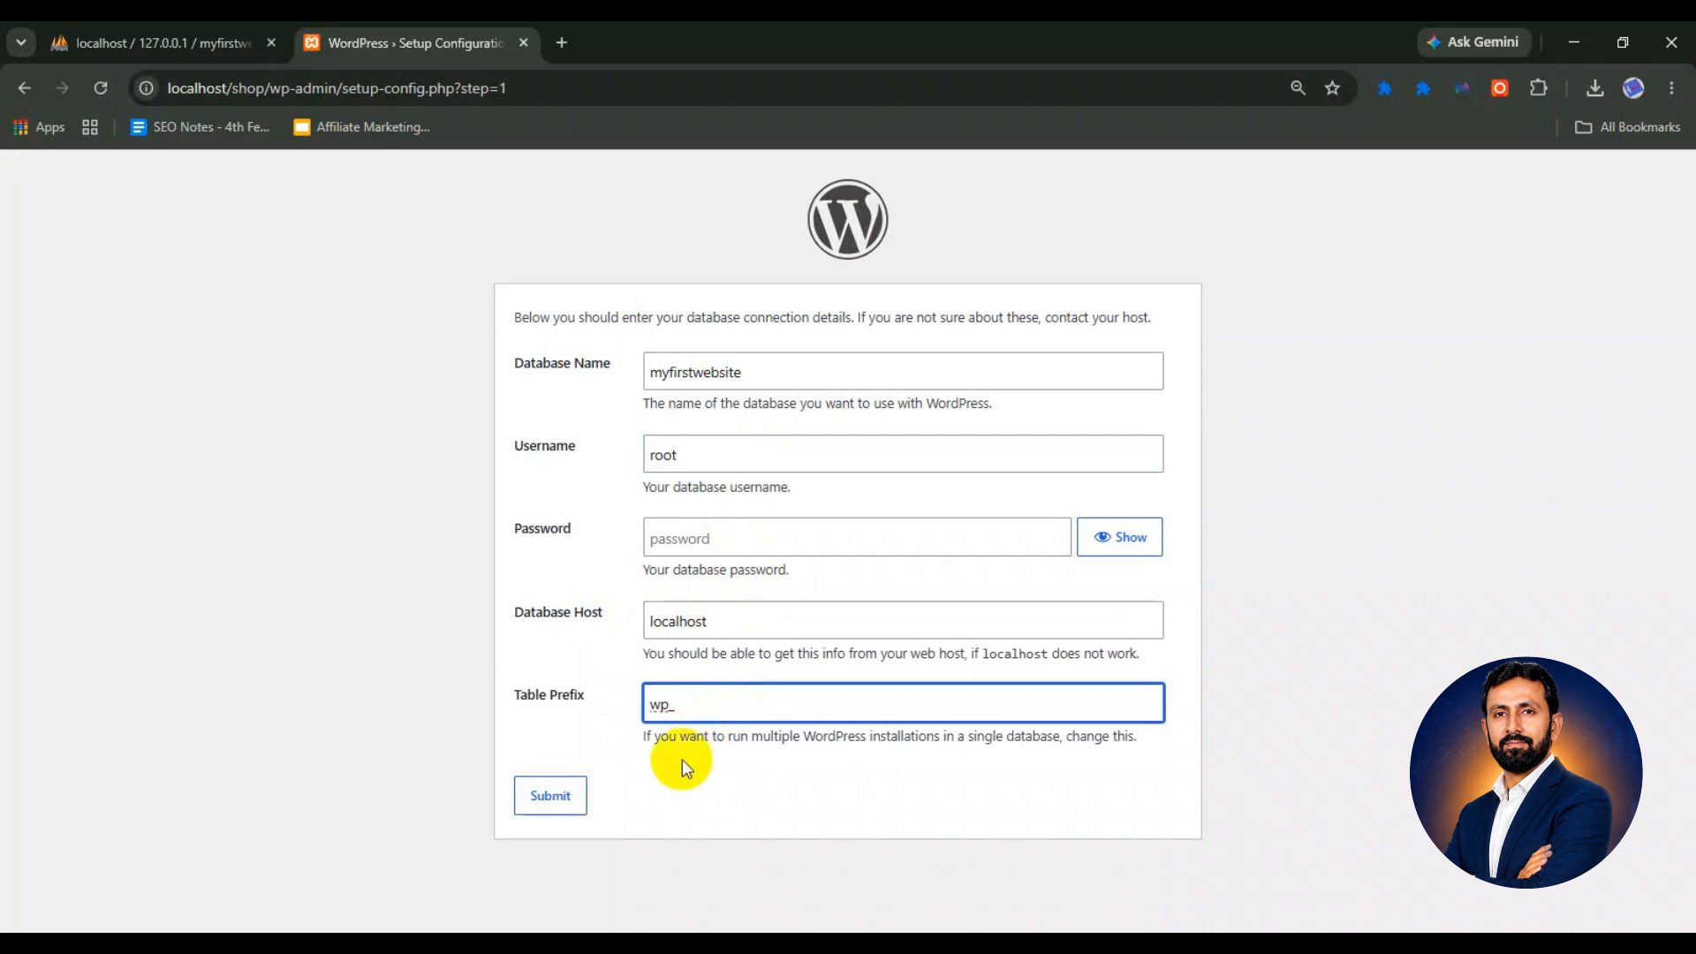
pyautogui.click(551, 798)
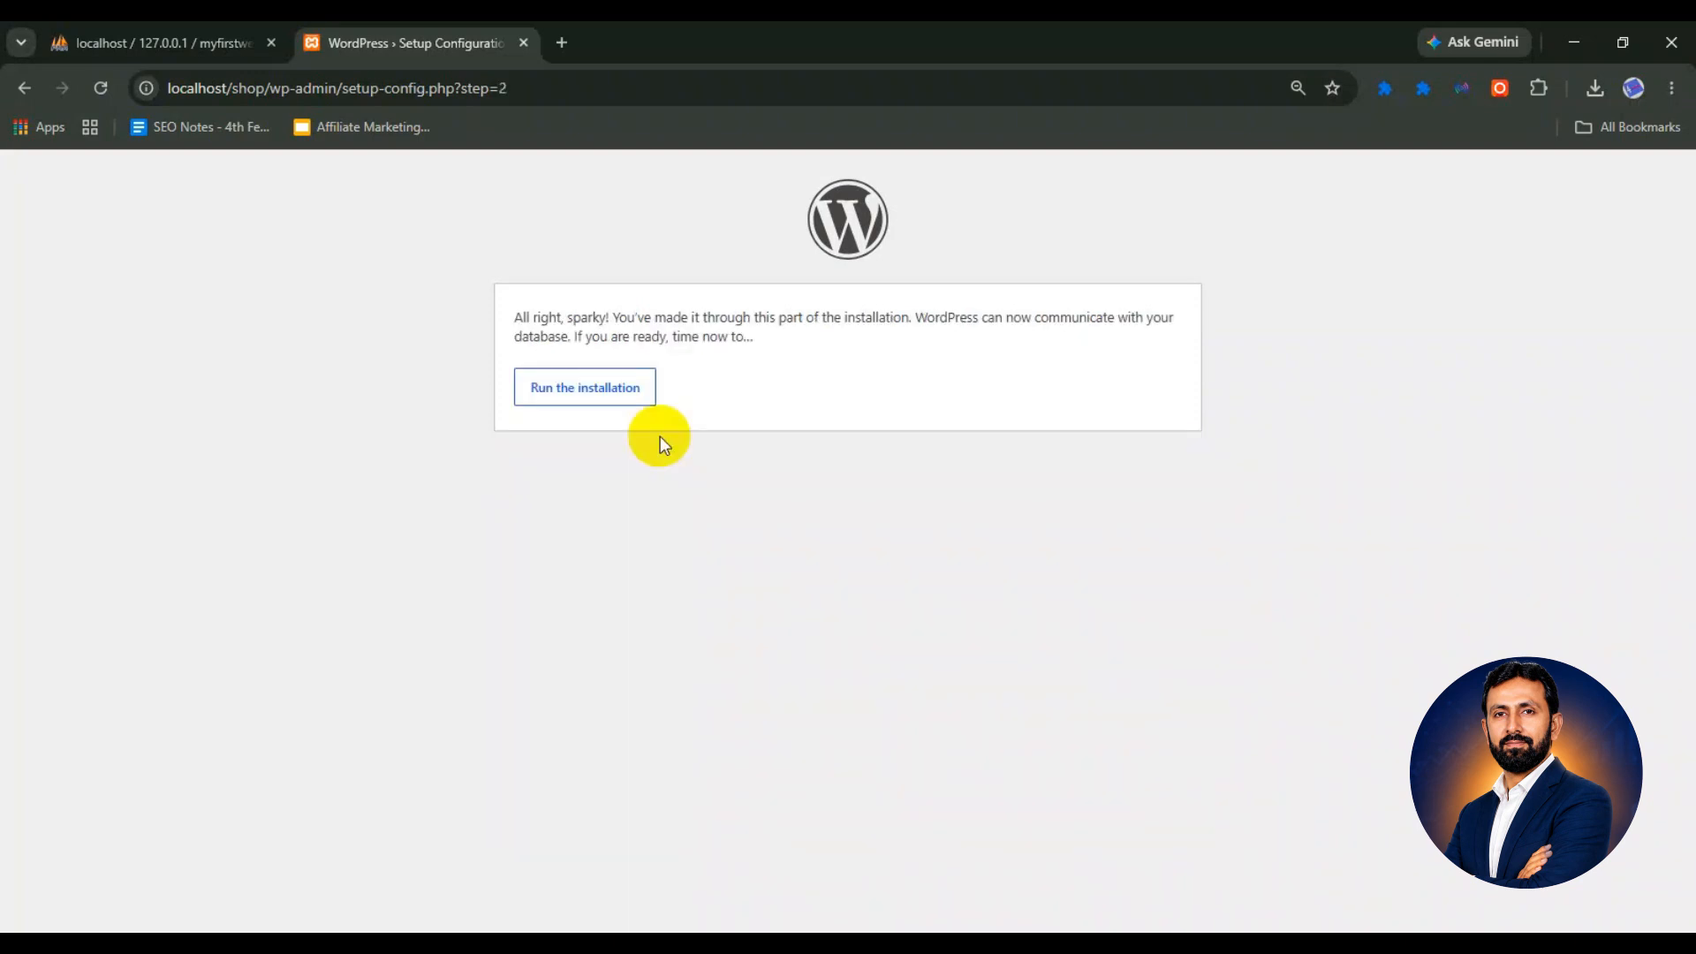
# Run the installation and fill in the site title Dev Xpert Zone and the username admin.
pyautogui.click(558, 388)
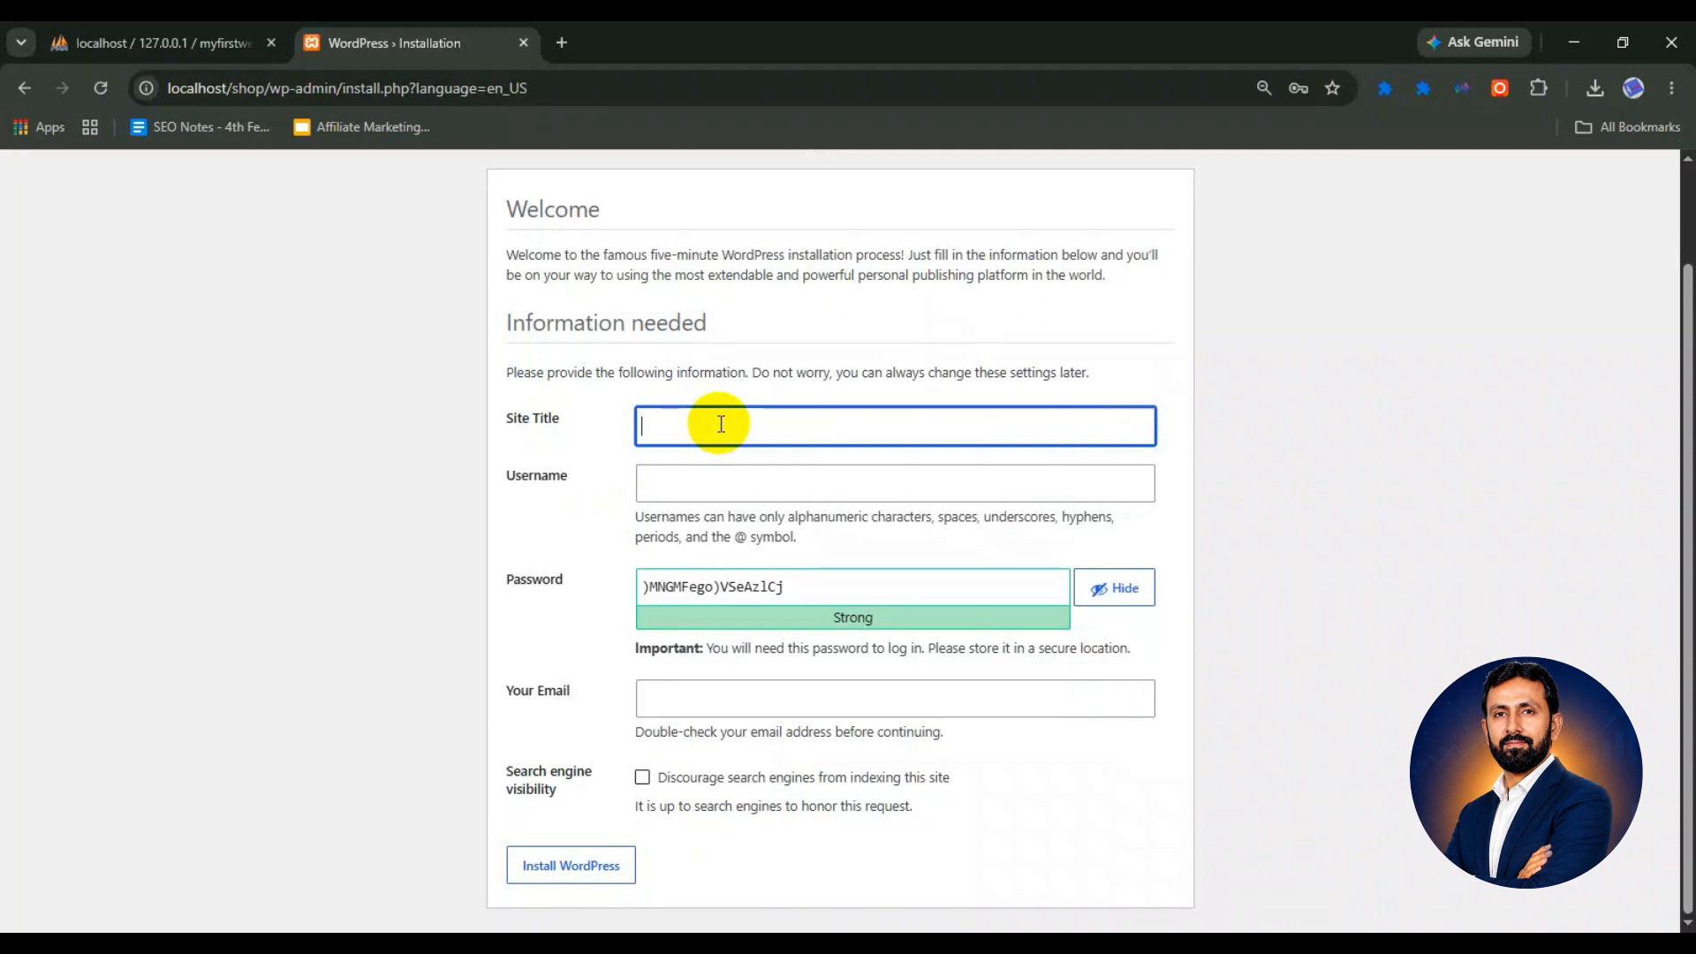
pyautogui.write('Dev Xp')
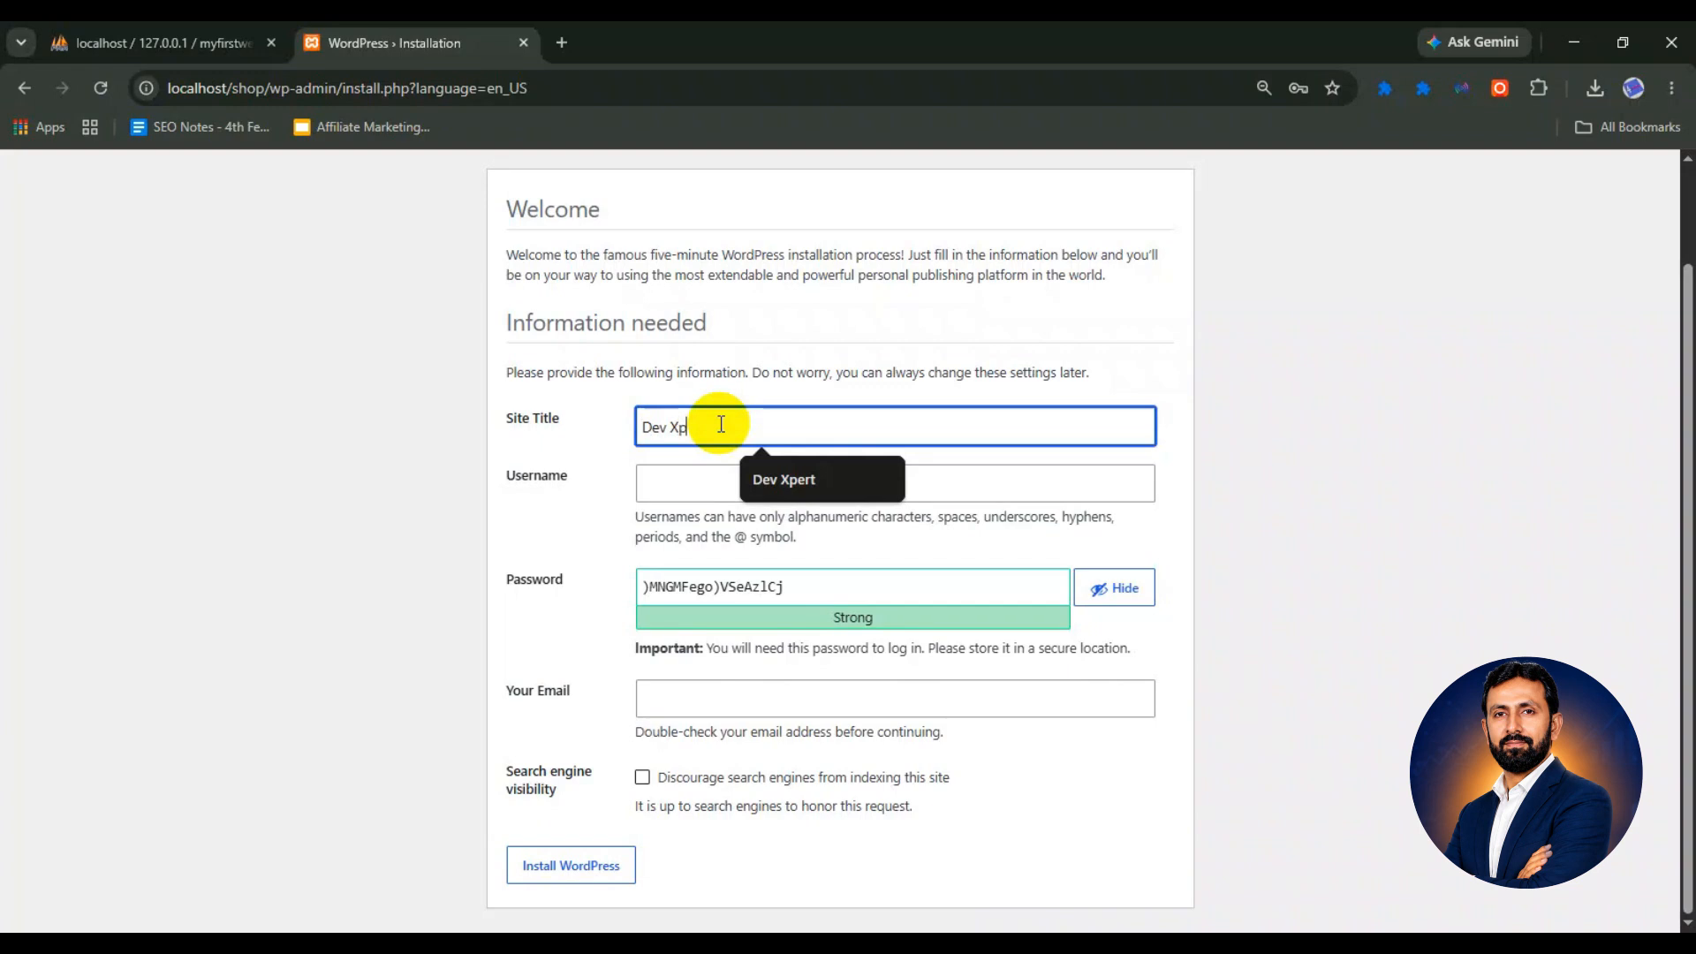
pyautogui.write('ert Z')
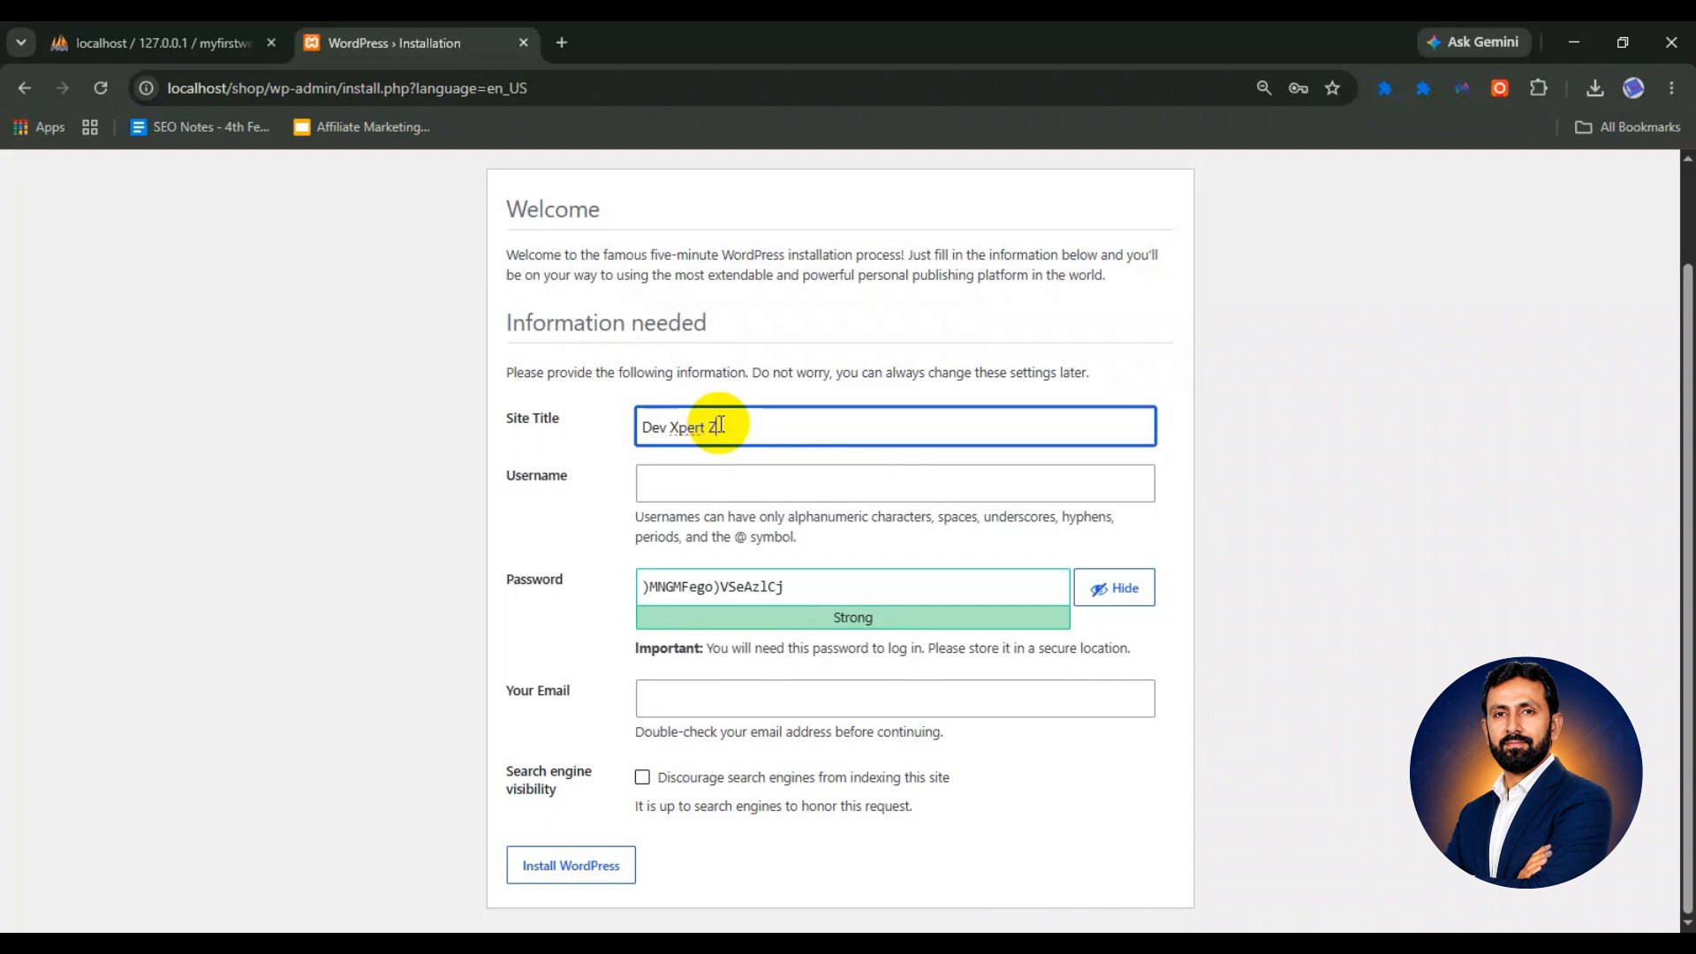
pyautogui.write('one')
pyautogui.click(736, 484)
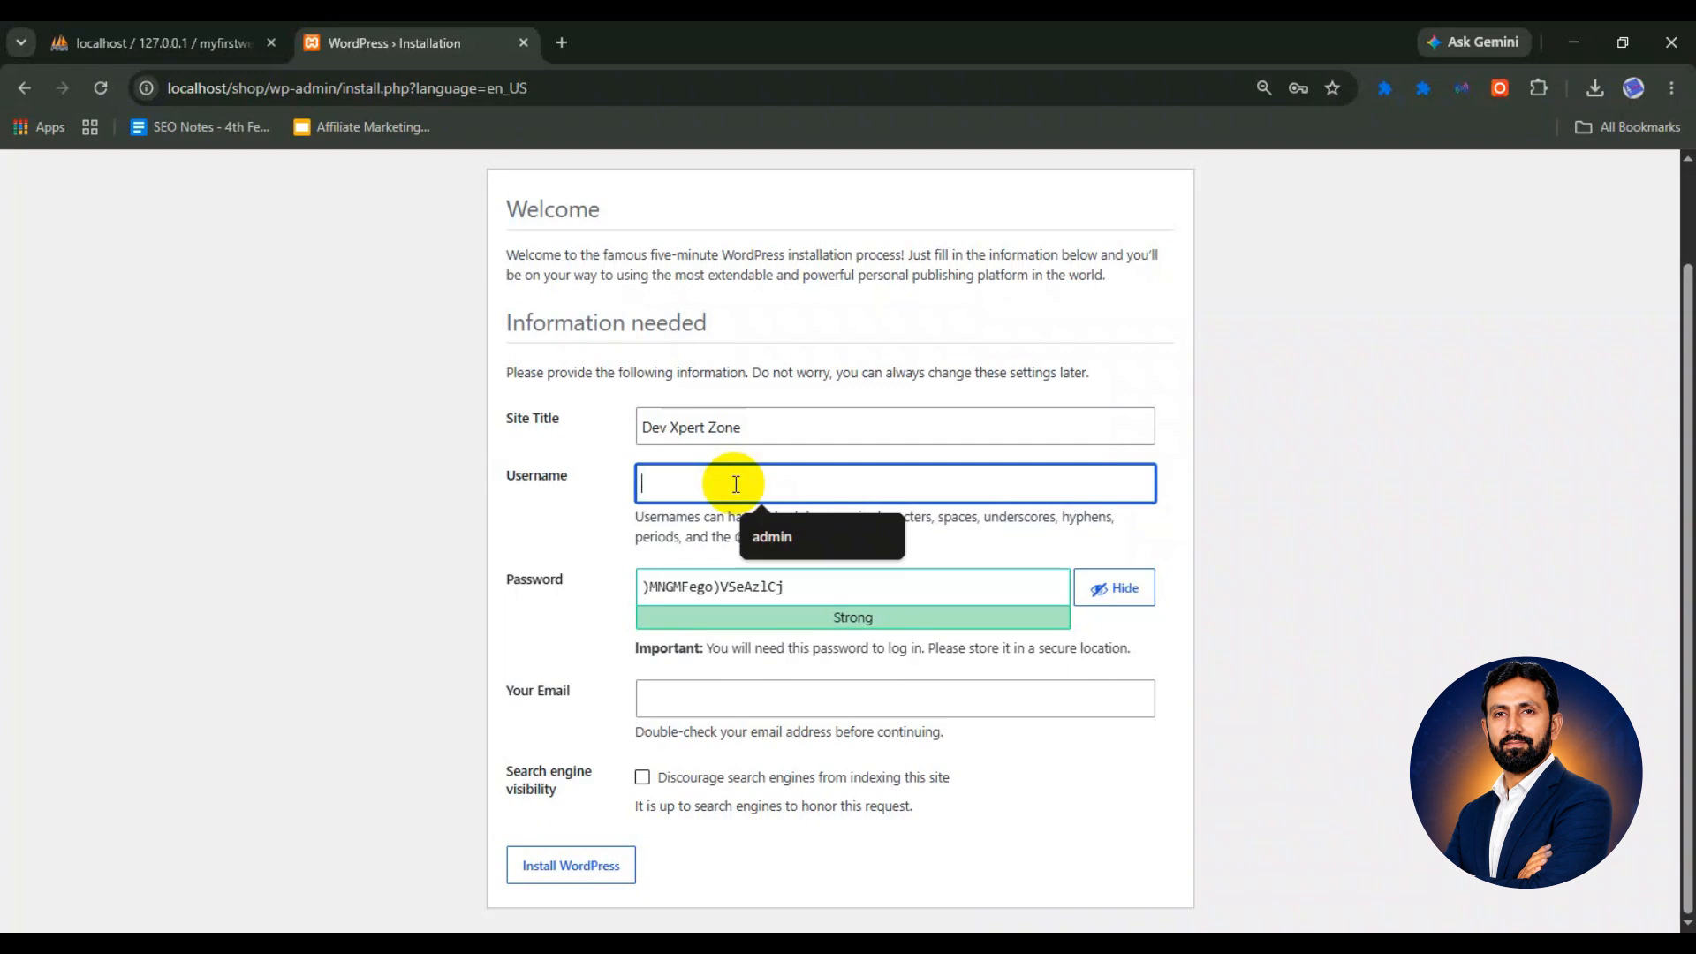
pyautogui.click(765, 538)
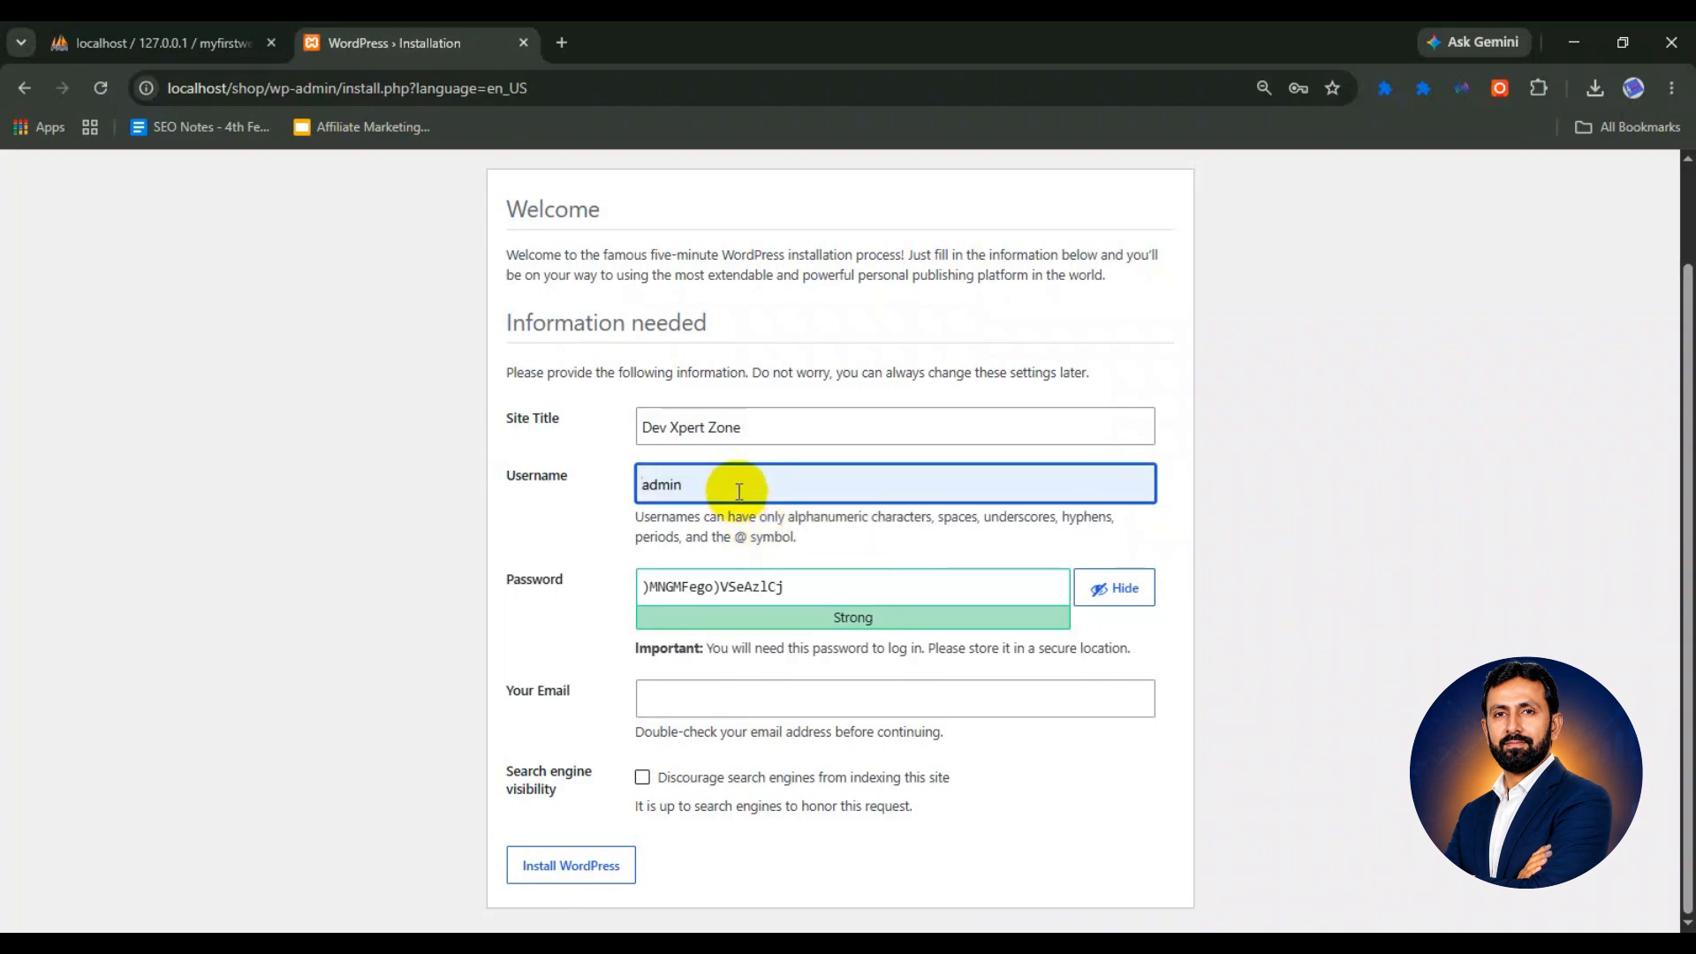
# Copy the generated WordPress admin password, paste it into a new Notepad document, and return to the installation form.
pyautogui.click(806, 585)
pyautogui.moveTo(646, 592); pyautogui.dragTo(806, 585)
pyautogui.press('super')
pyautogui.click(254, 549)
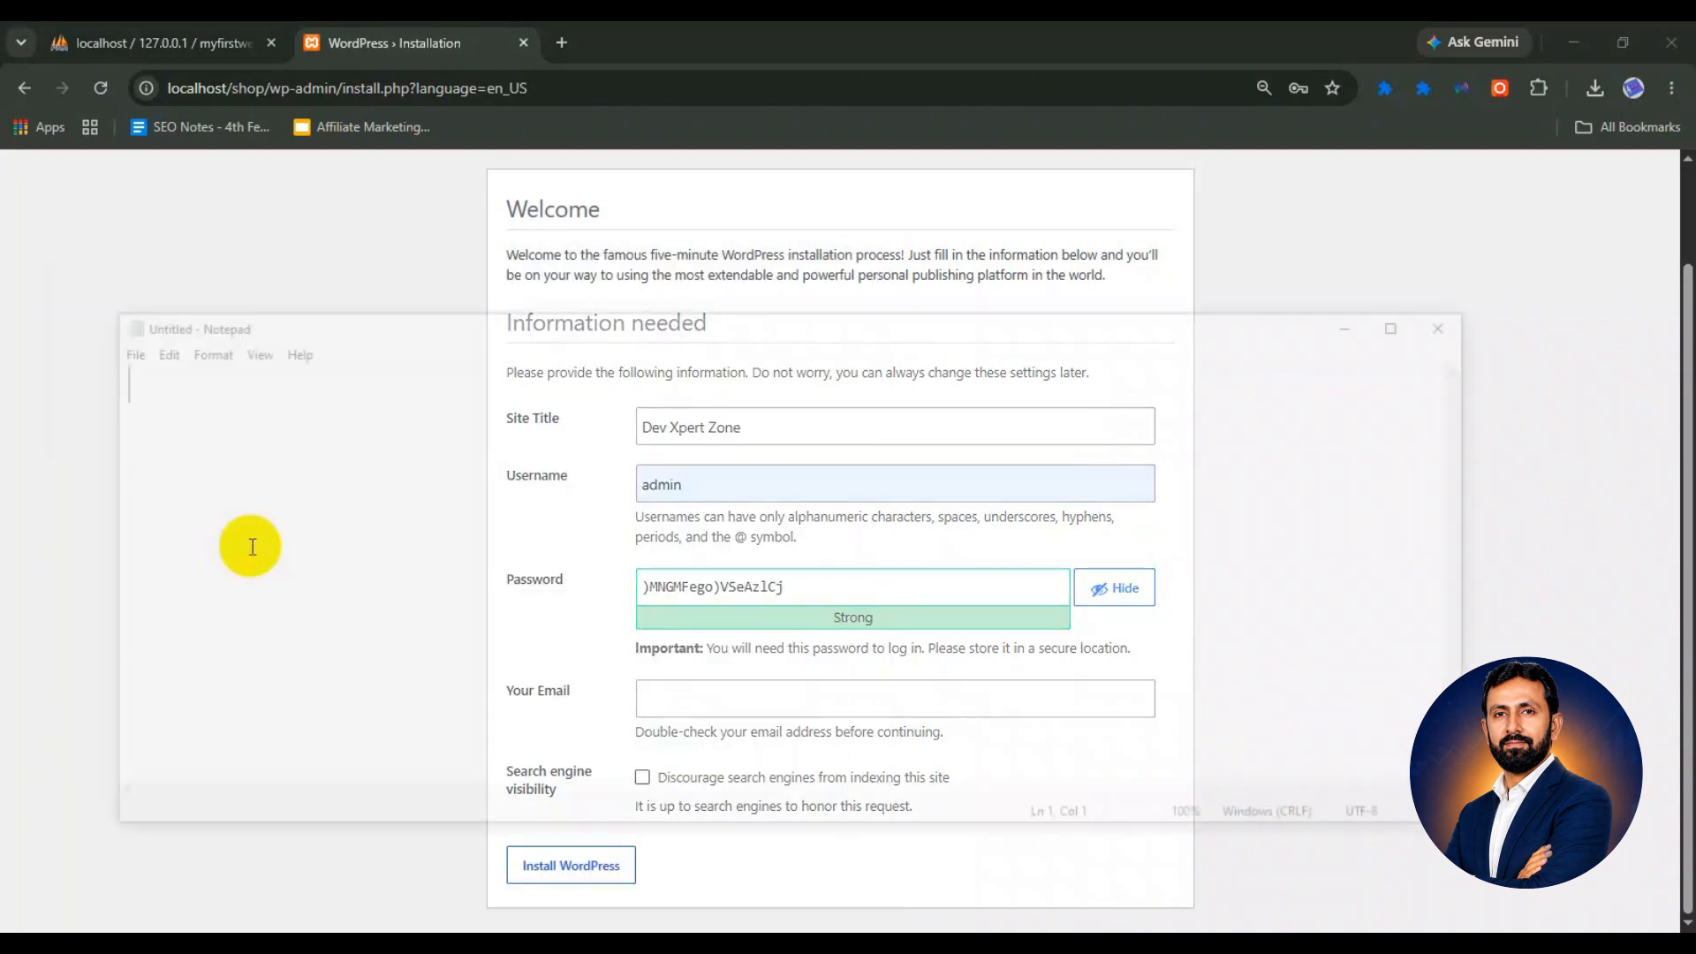
pyautogui.click(418, 308)
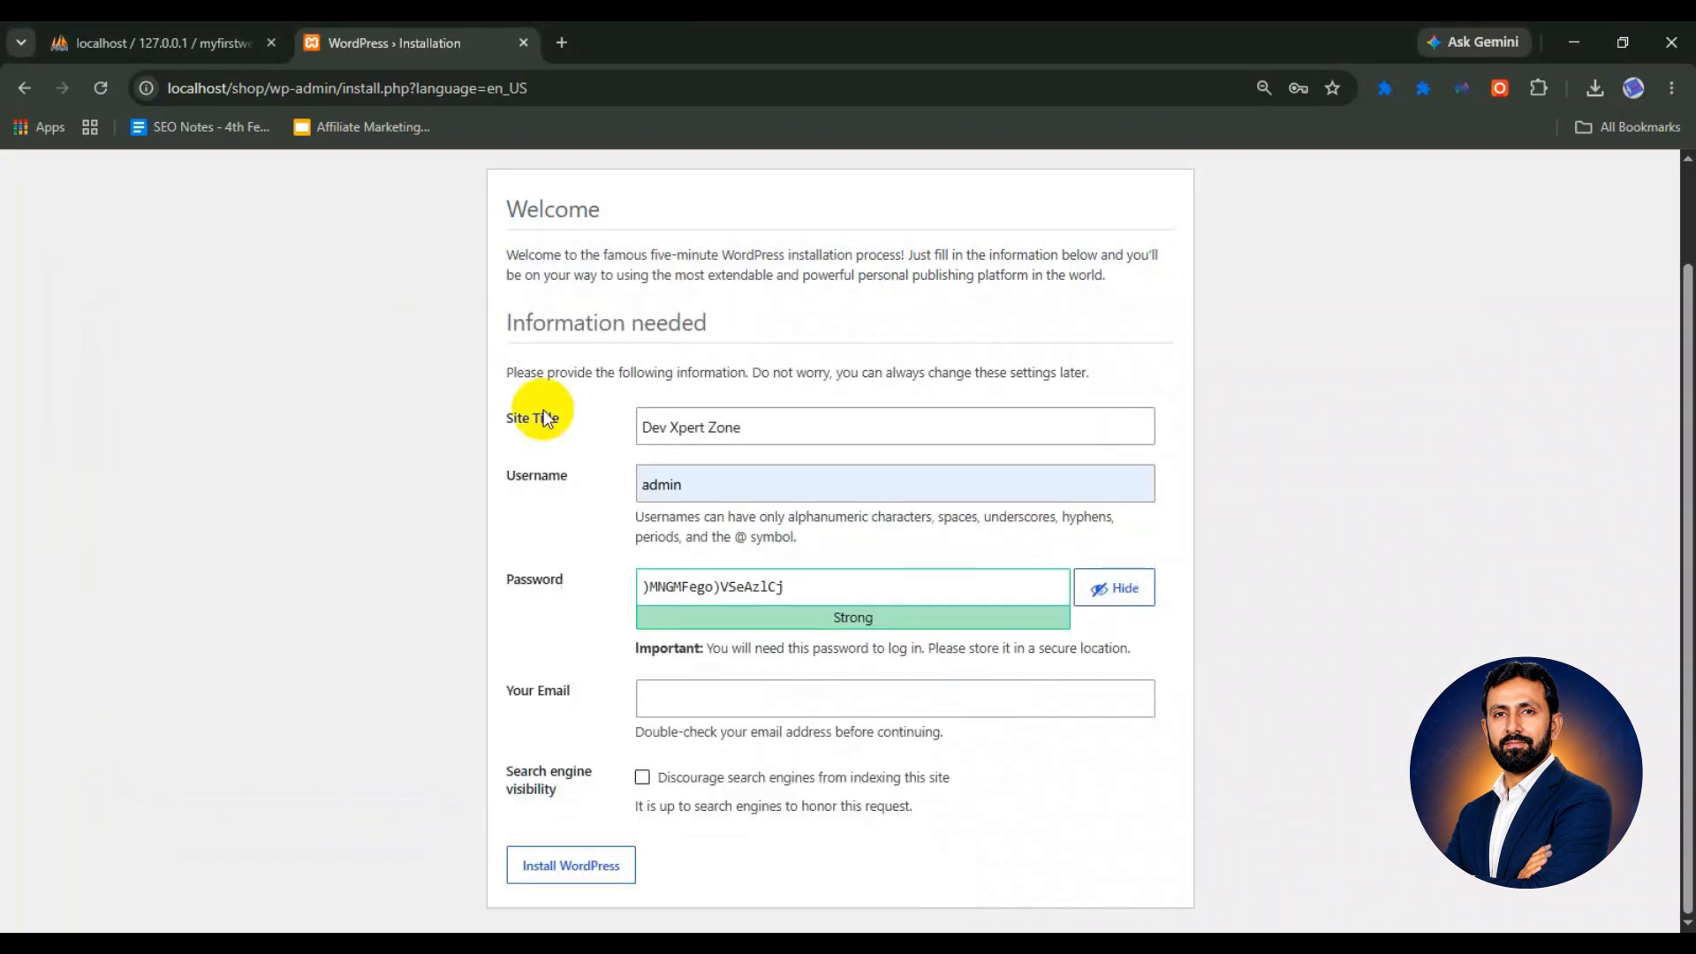
pyautogui.rightClick(693, 594)
pyautogui.click(768, 571)
pyautogui.hotkey('alt', 'Tab')
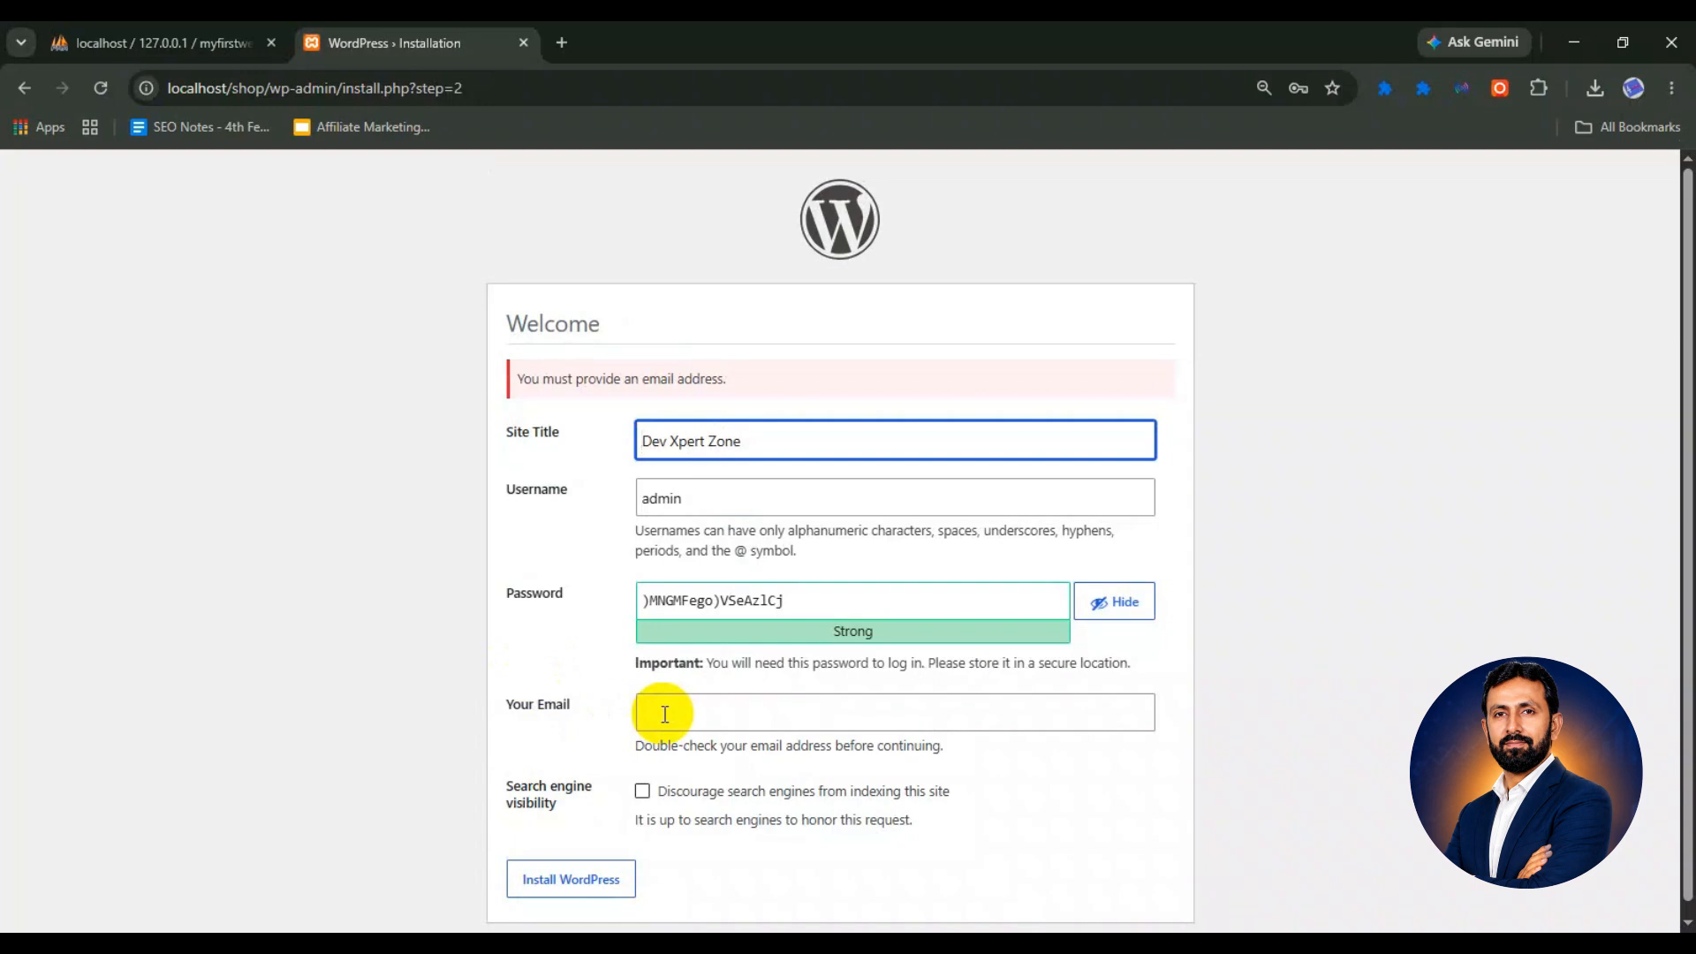
# Fill in the administrator's e-mail address and install WordPress.
pyautogui.click(664, 714)
pyautogui.click(775, 756)
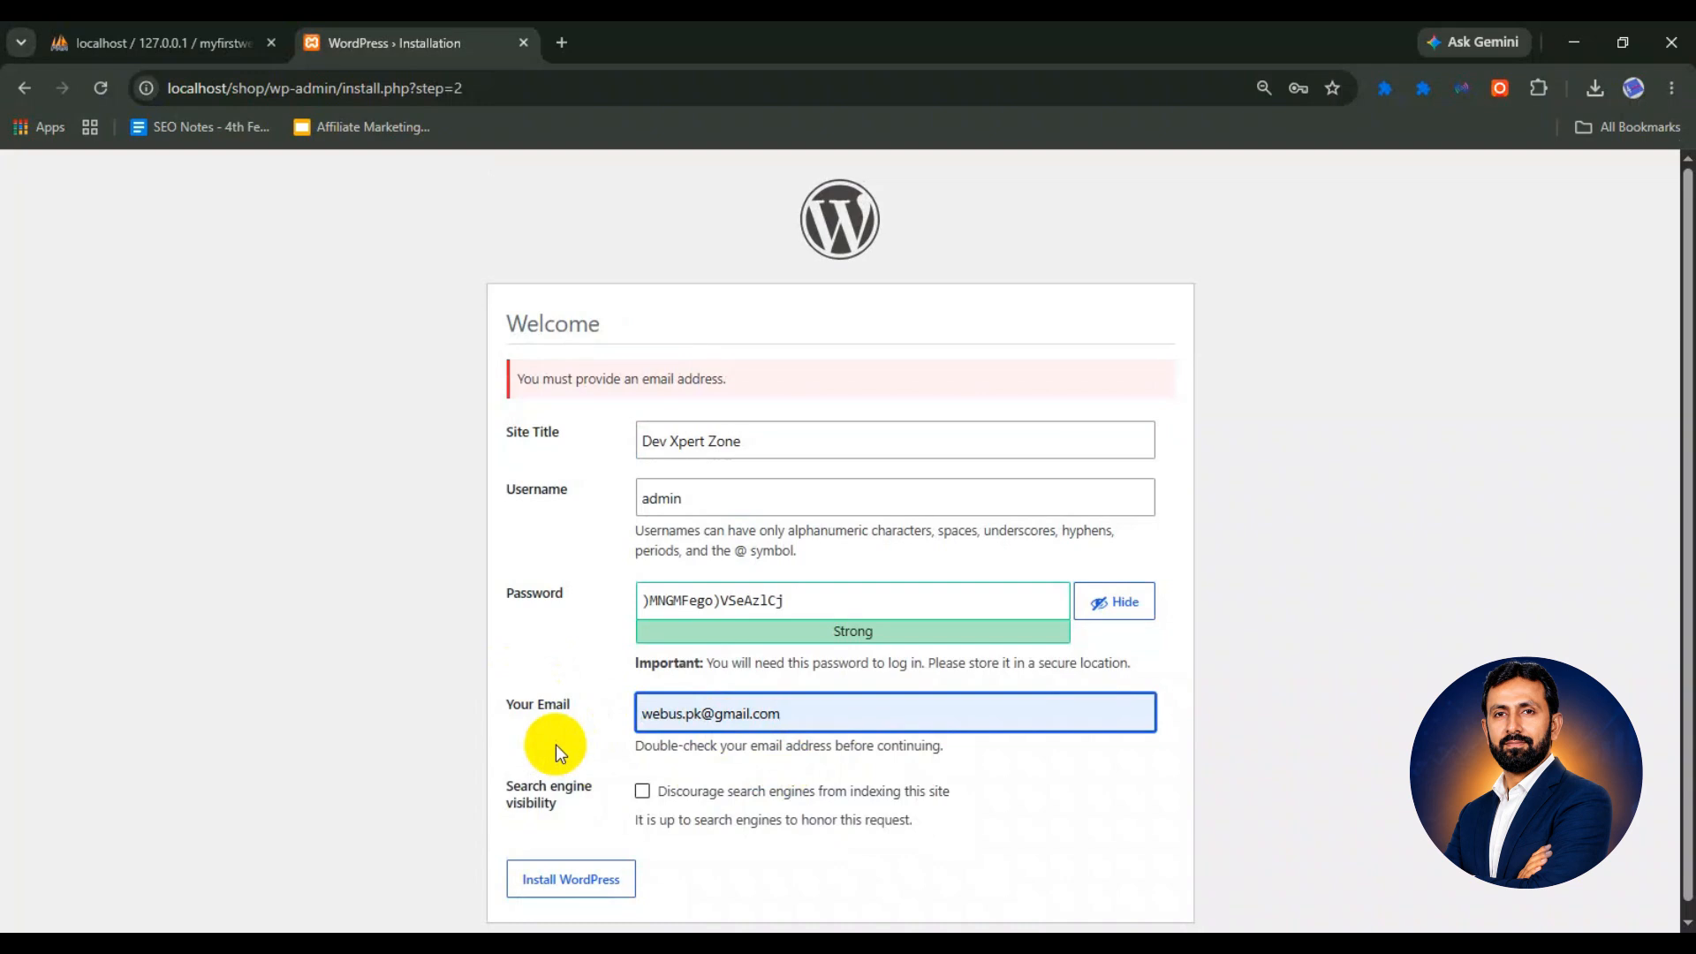
pyautogui.press('Return')
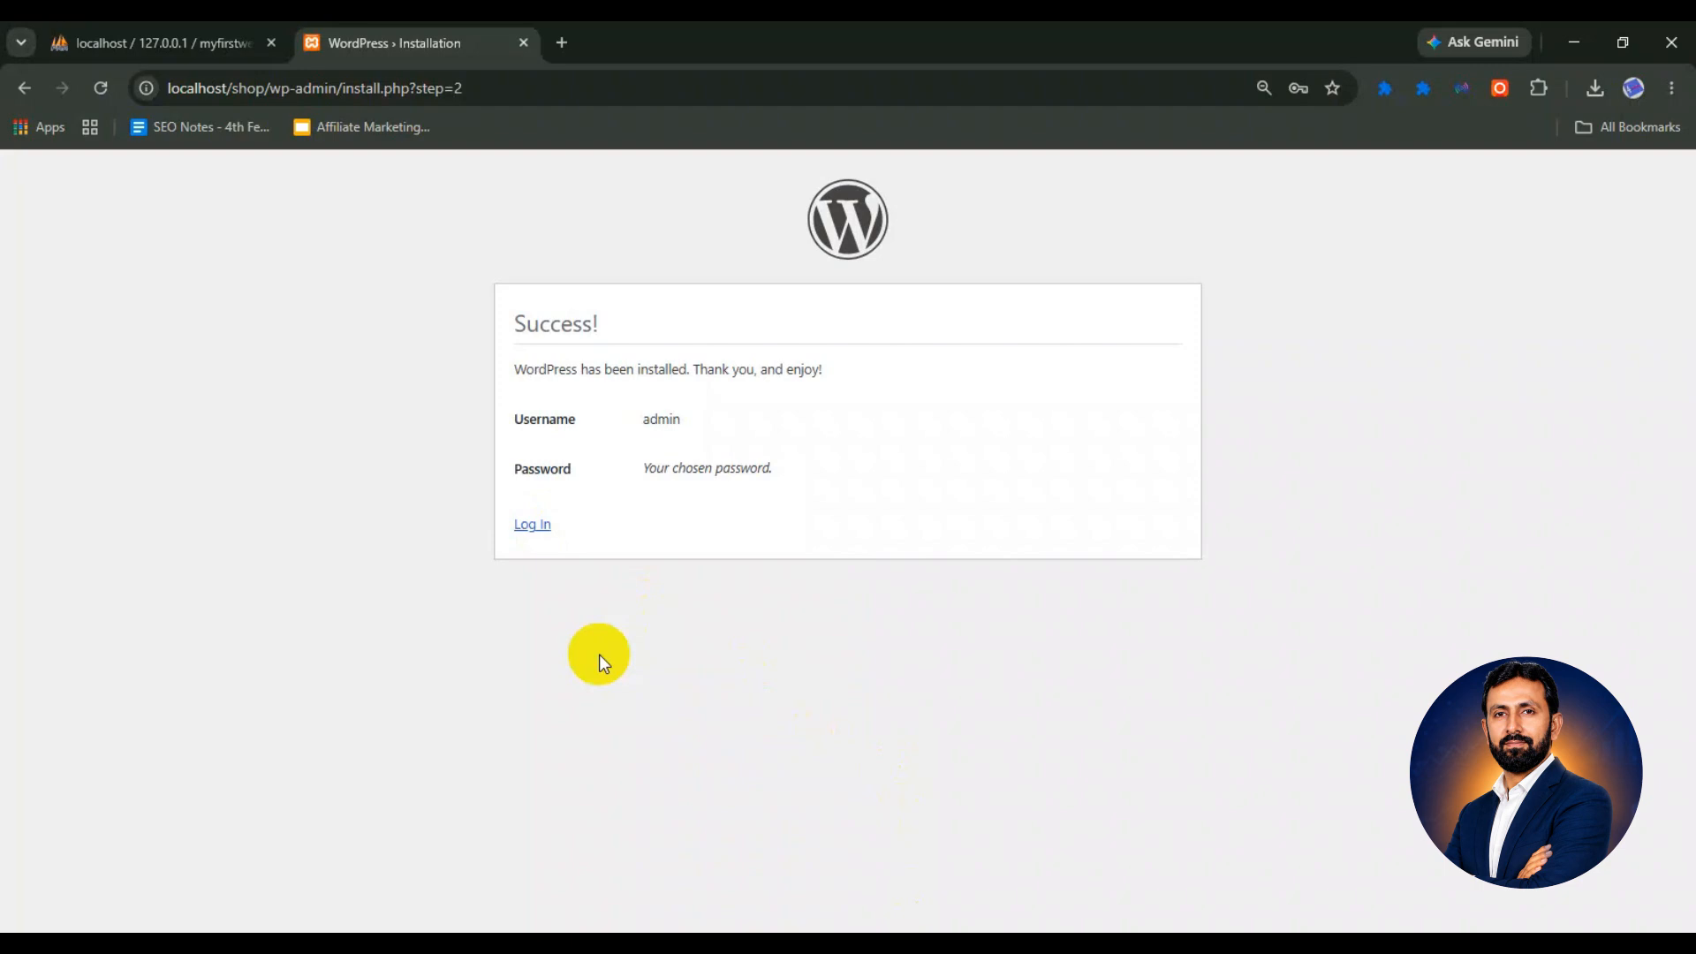
# Open the site's login page and bookmark it in Other bookmarks.
pyautogui.click(533, 526)
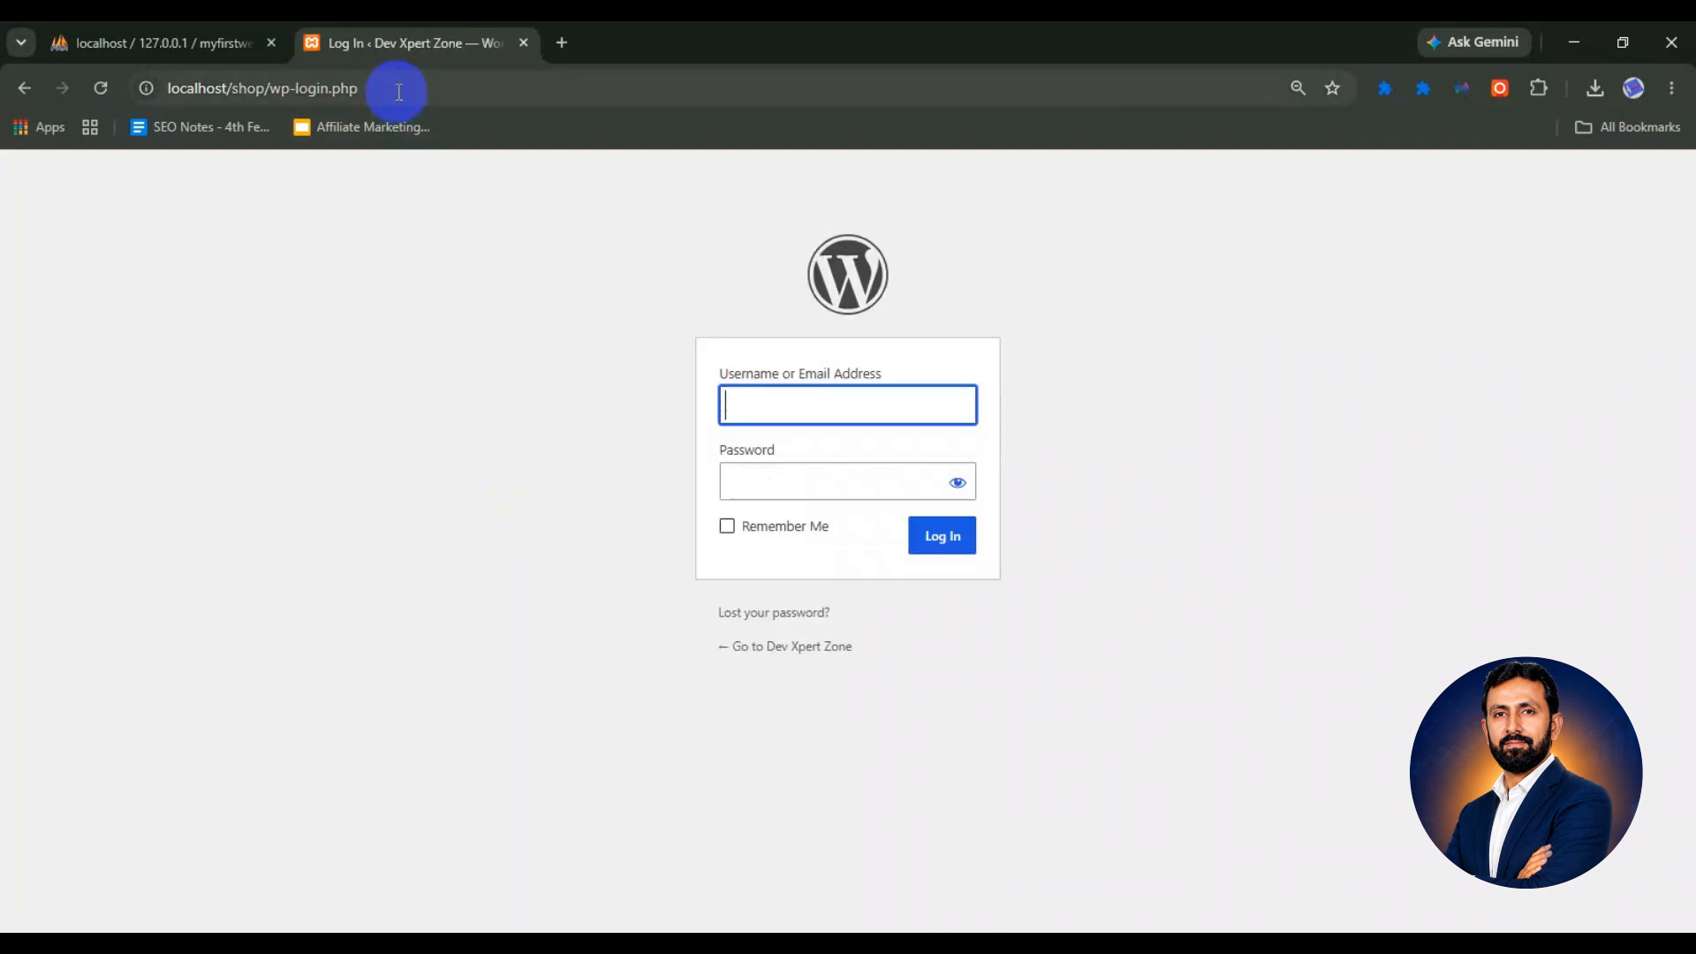
pyautogui.click(310, 425)
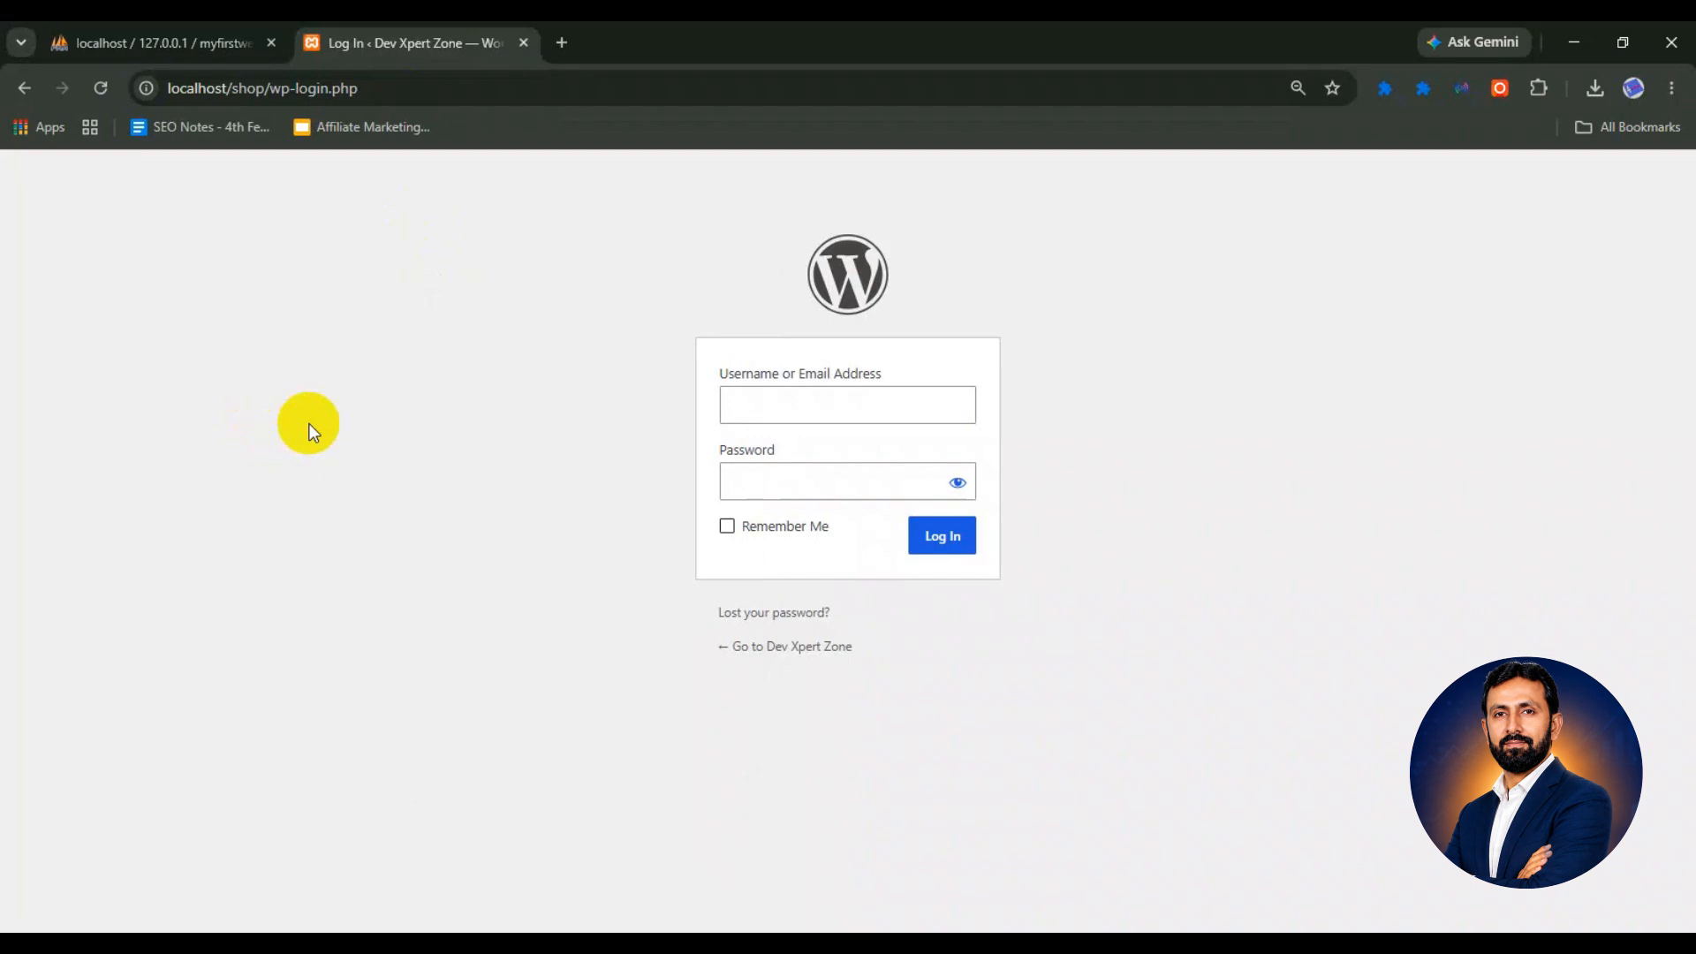
pyautogui.hotkey('ctrl', 'd')
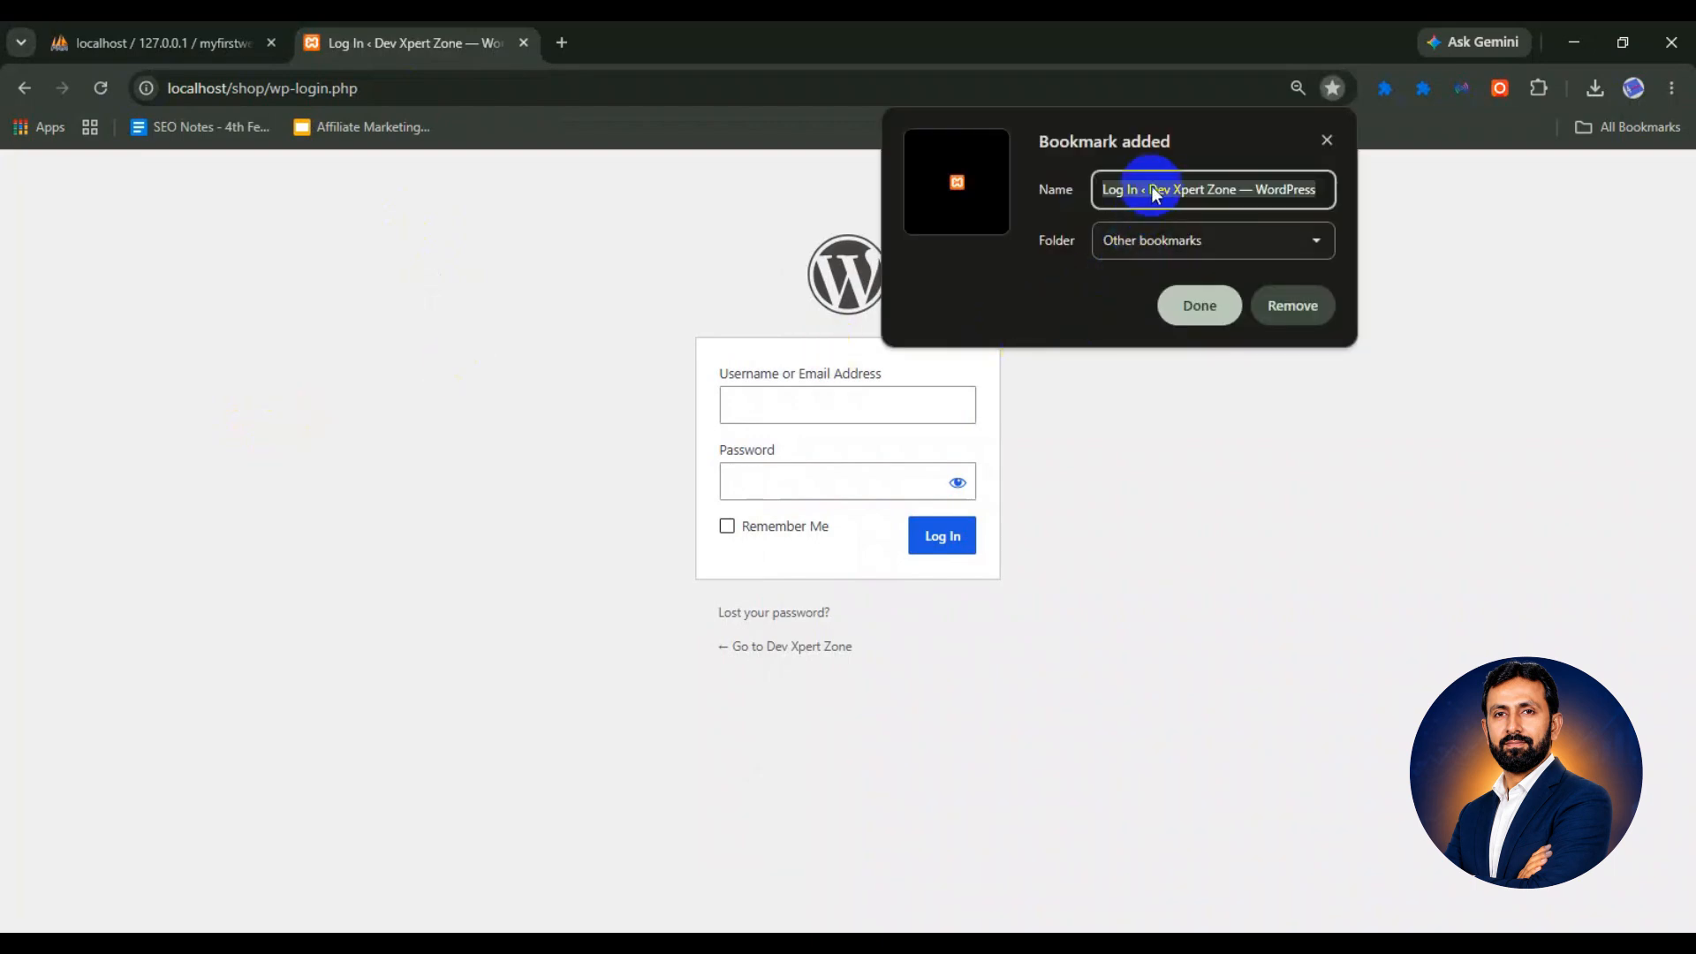
pyautogui.click(1187, 300)
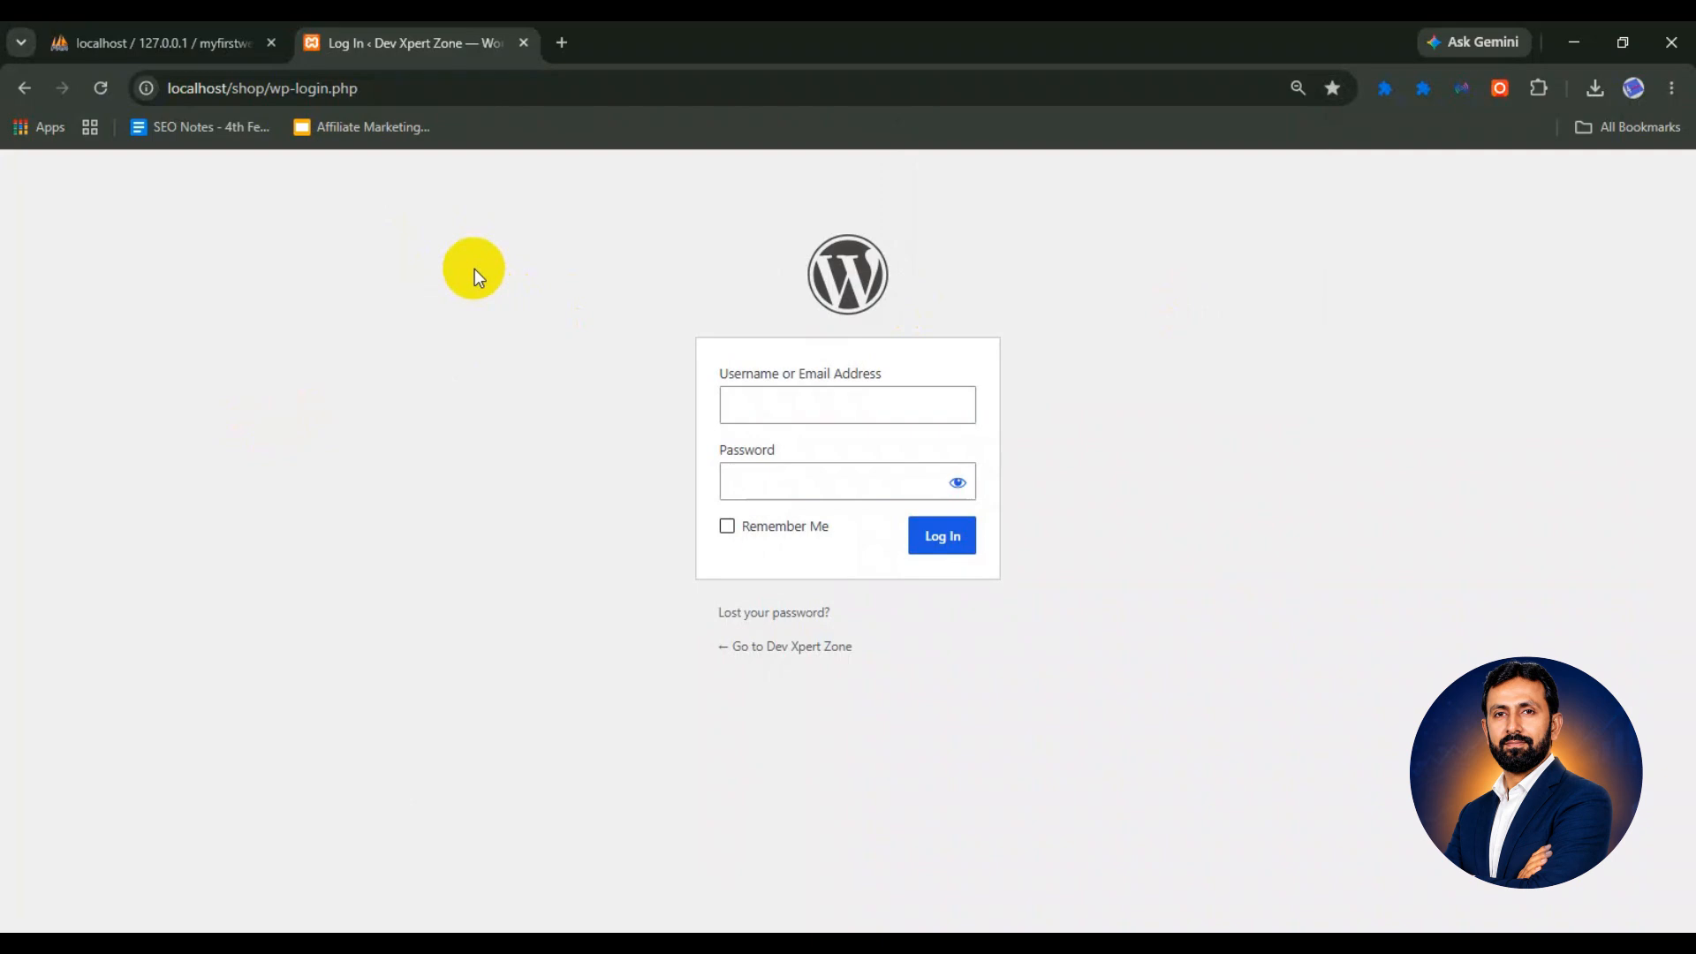
# Check the saved password in Notepad, then fill in the login form with the username admin and the account password.
pyautogui.hotkey('alt', 'Tab')
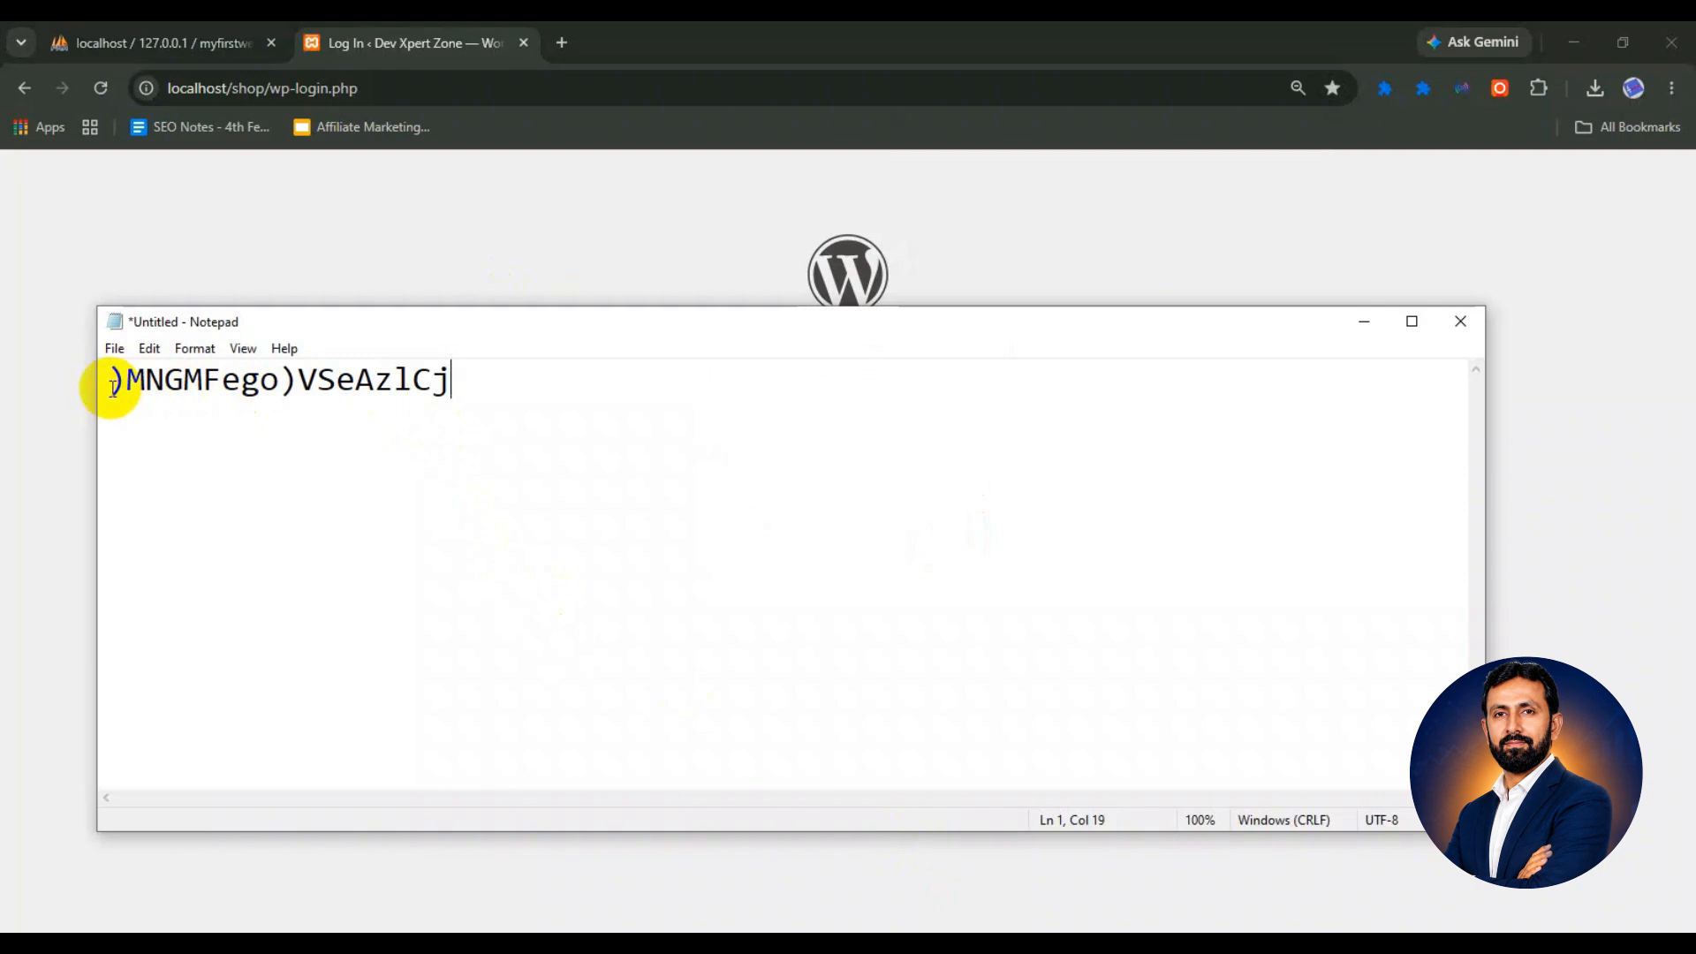
pyautogui.hotkey('alt', 'Tab')
pyautogui.write('admin')
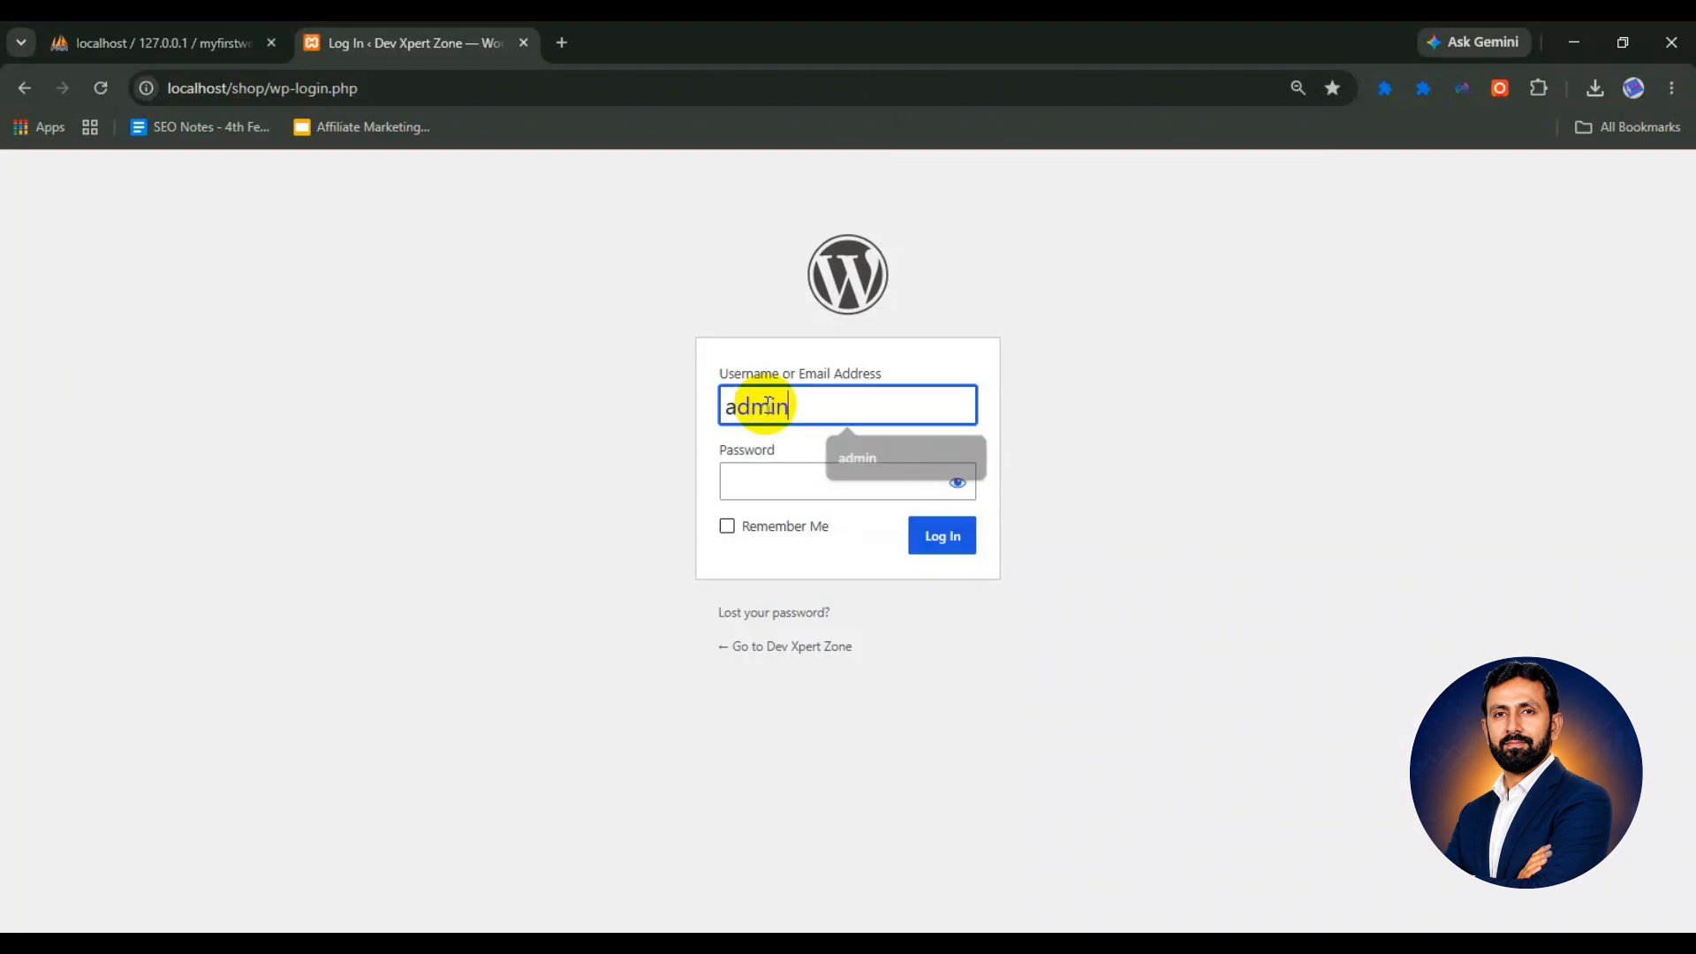
pyautogui.click(784, 480)
pyautogui.hotkey('ctrl', 'v')
# Copy localhost/shop from the login page address and open that site in a new browser tab.
pyautogui.moveTo(261, 88); pyautogui.dragTo(167, 92)
pyautogui.rightClick(191, 92)
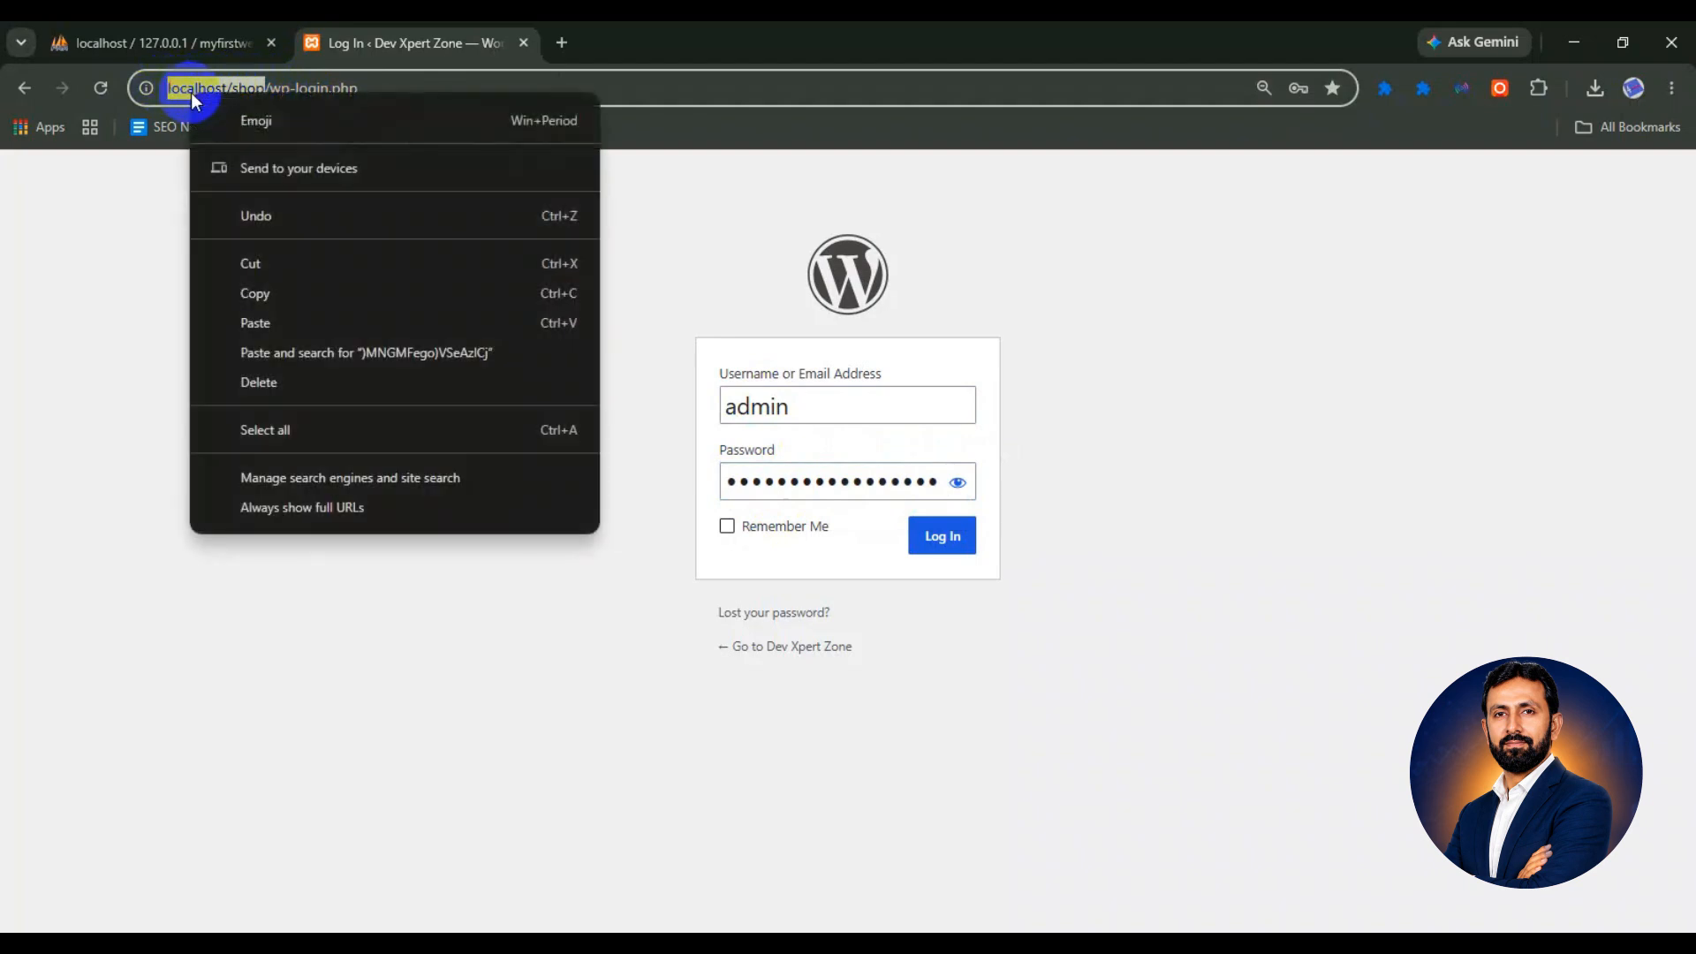
pyautogui.click(269, 295)
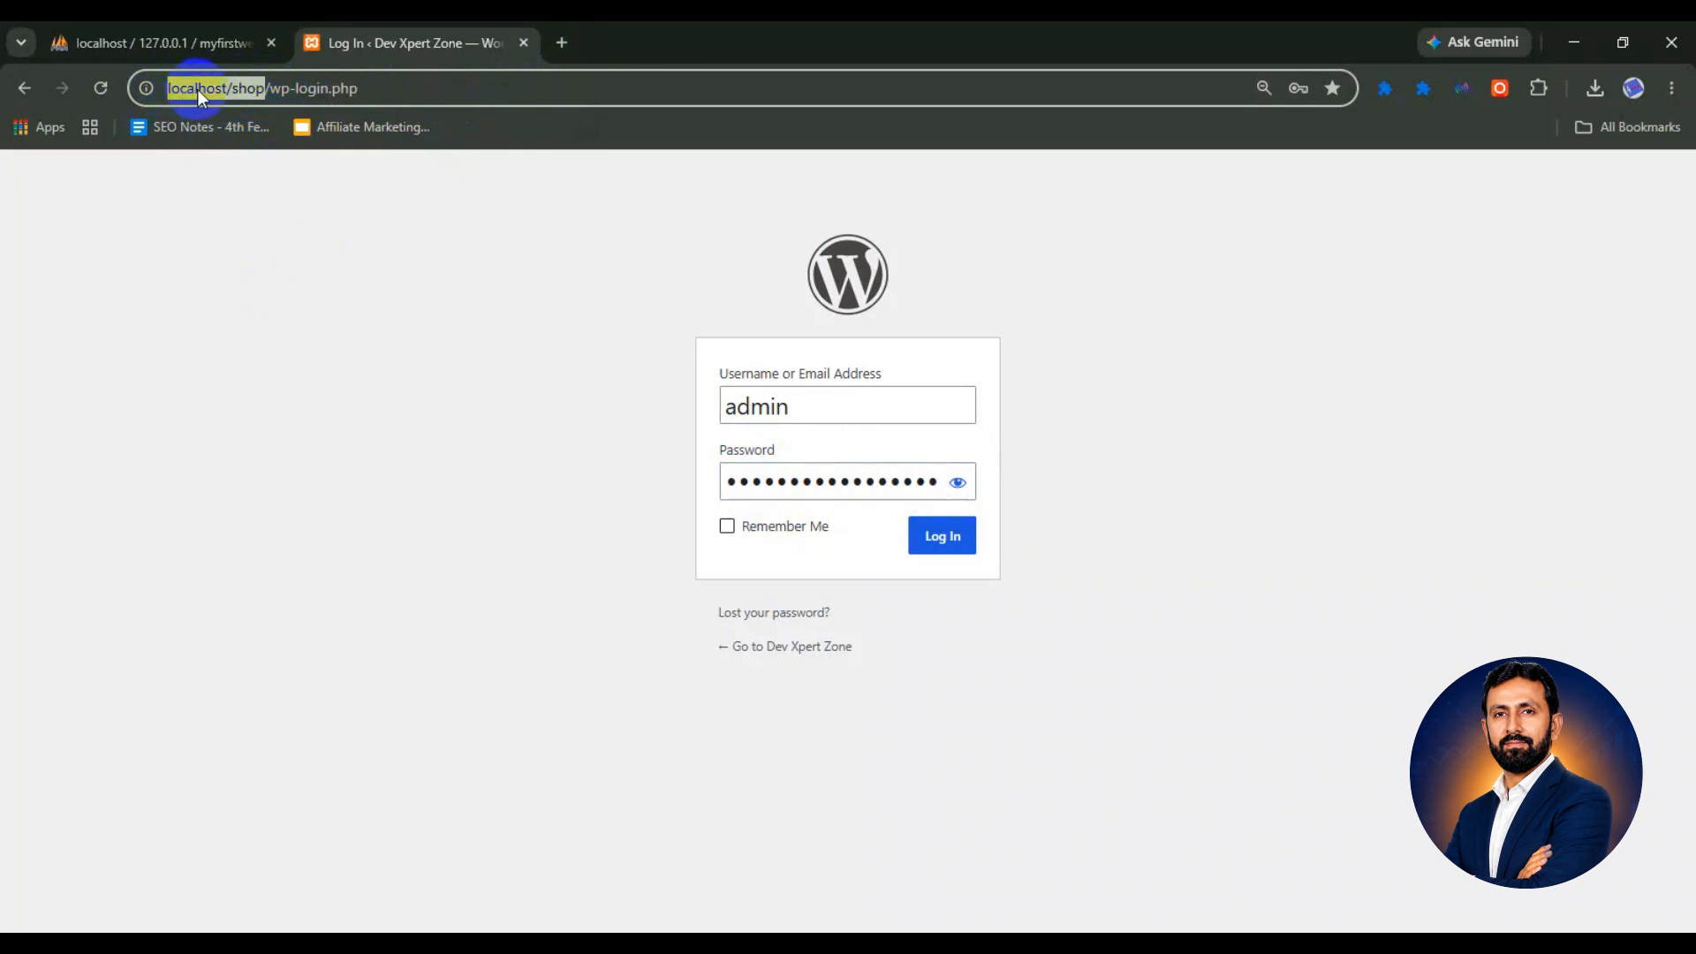
pyautogui.click(562, 42)
pyautogui.rightClick(558, 88)
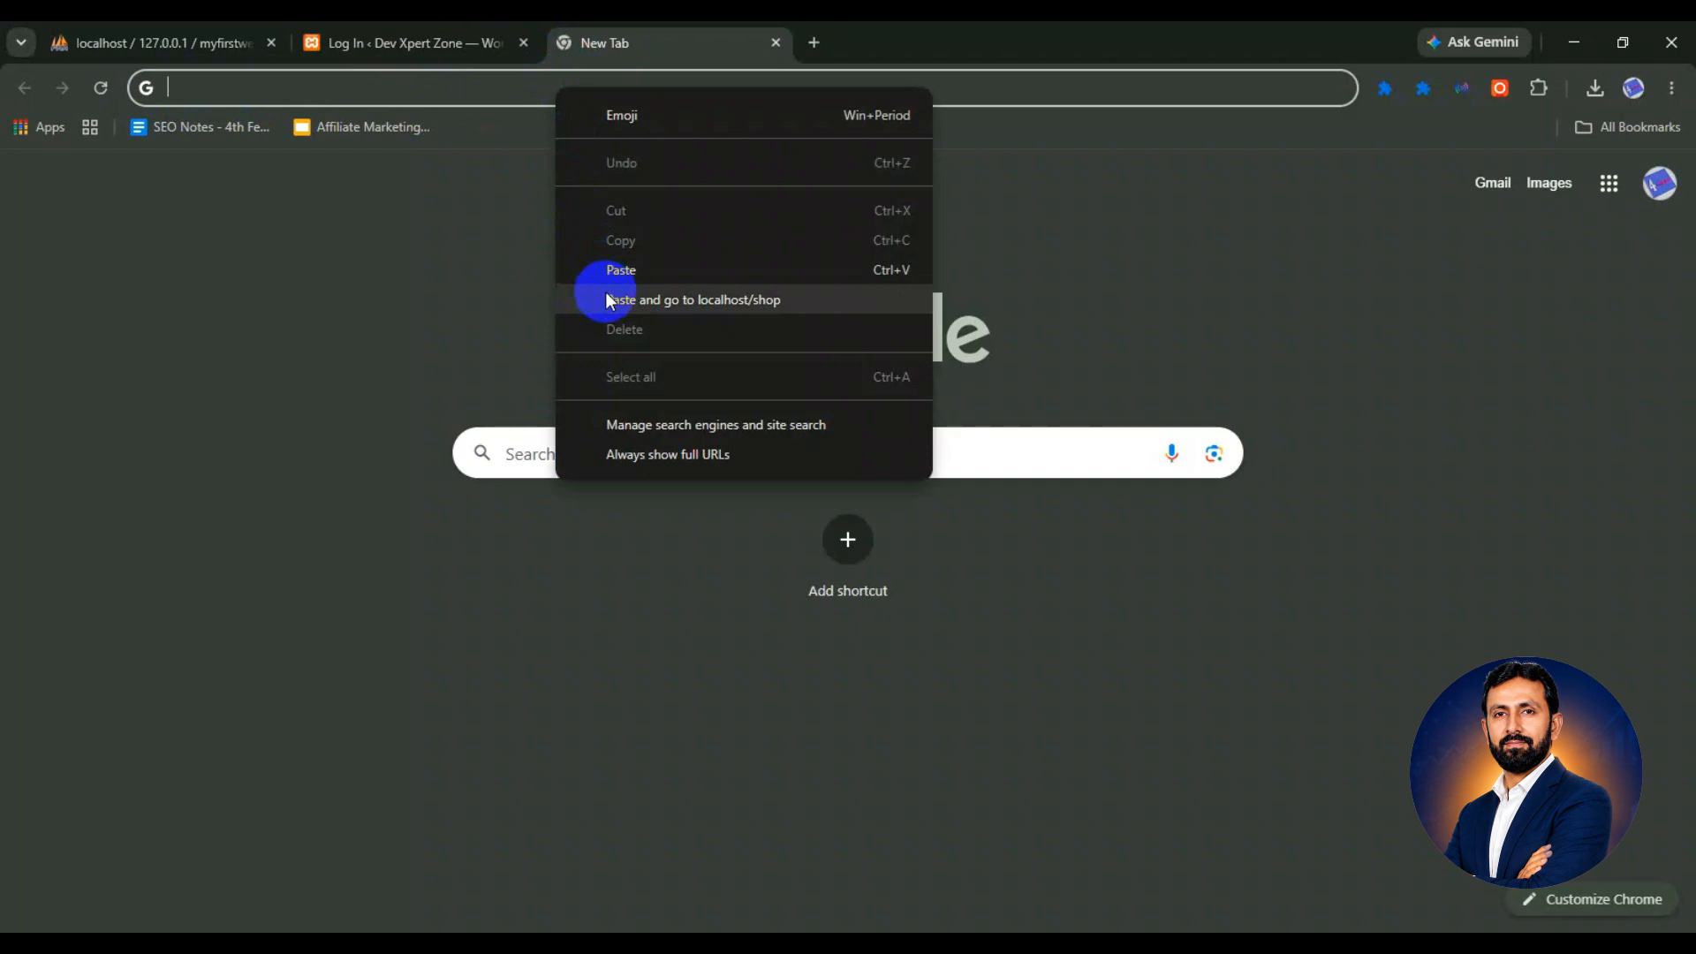
pyautogui.click(606, 295)
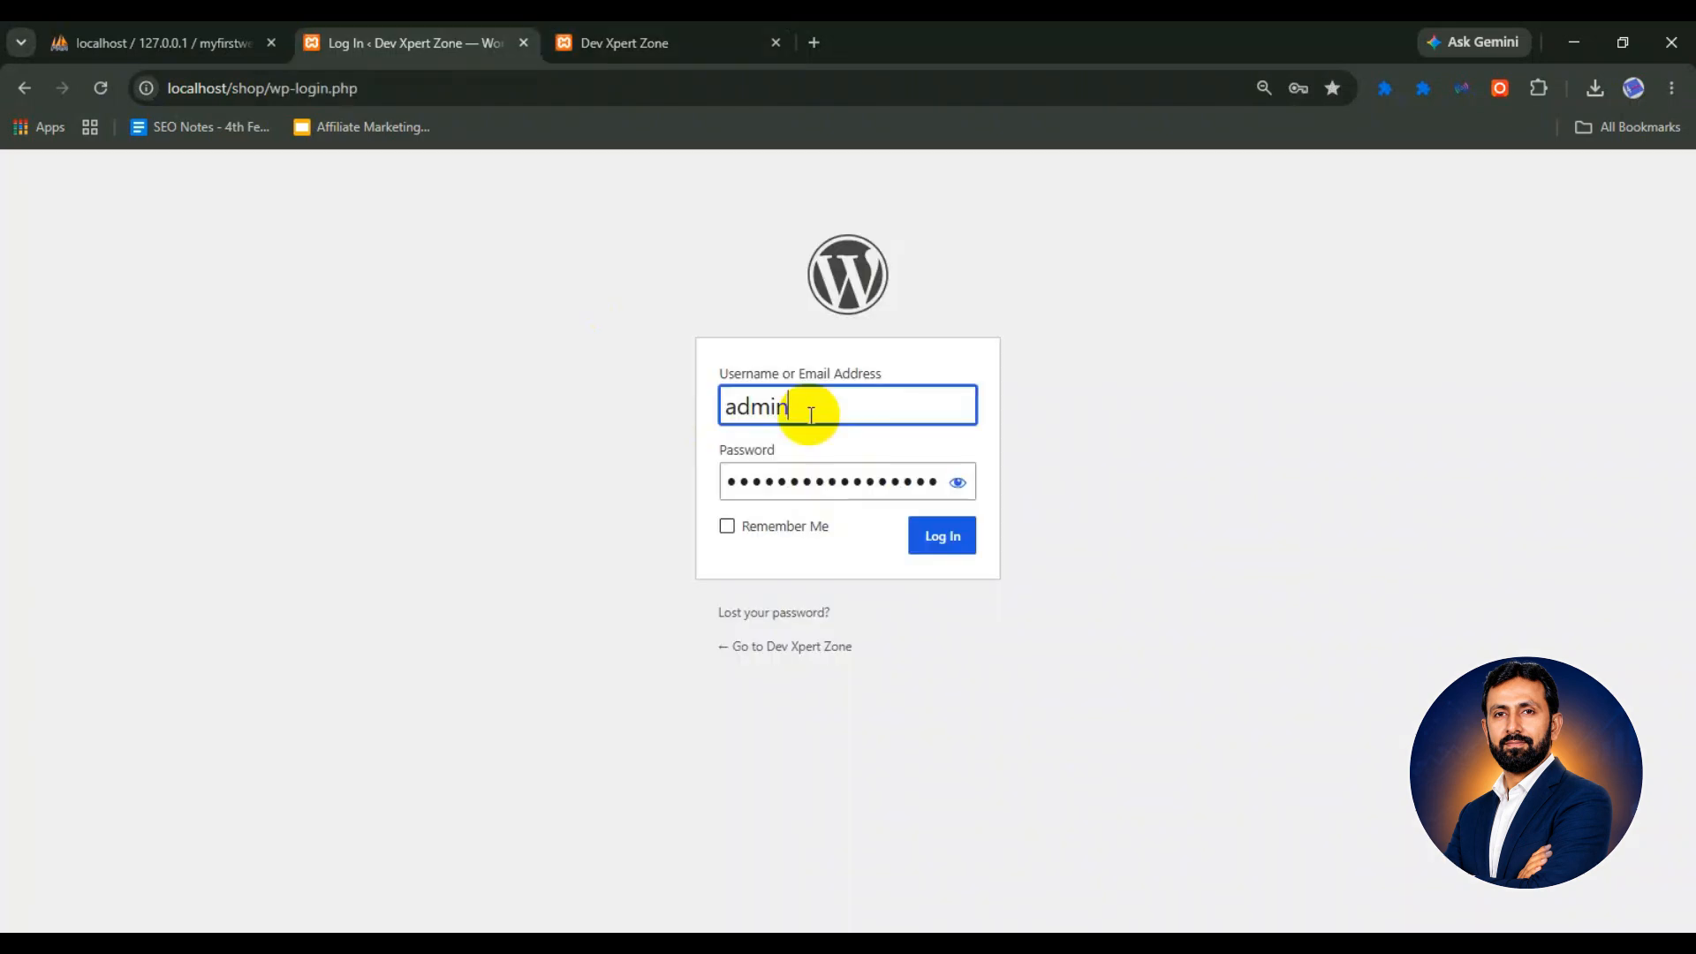
# Log in to WordPress with the admin credentials already filled in on the login page.
pyautogui.click(821, 484)
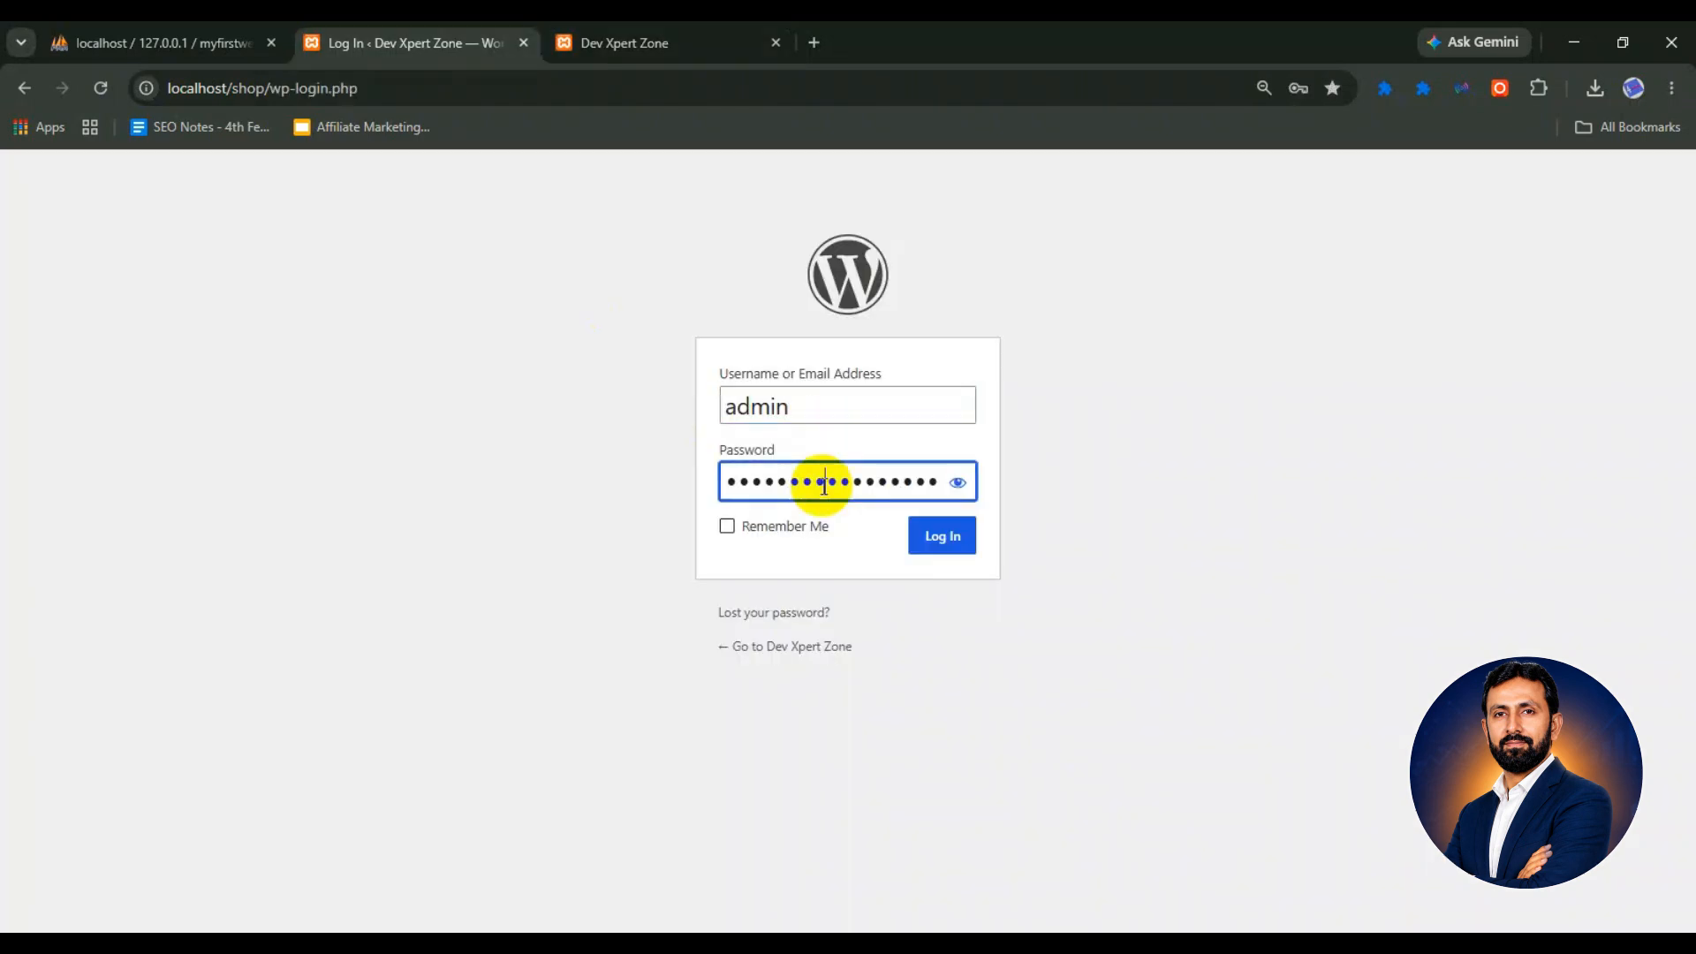
pyautogui.click(945, 540)
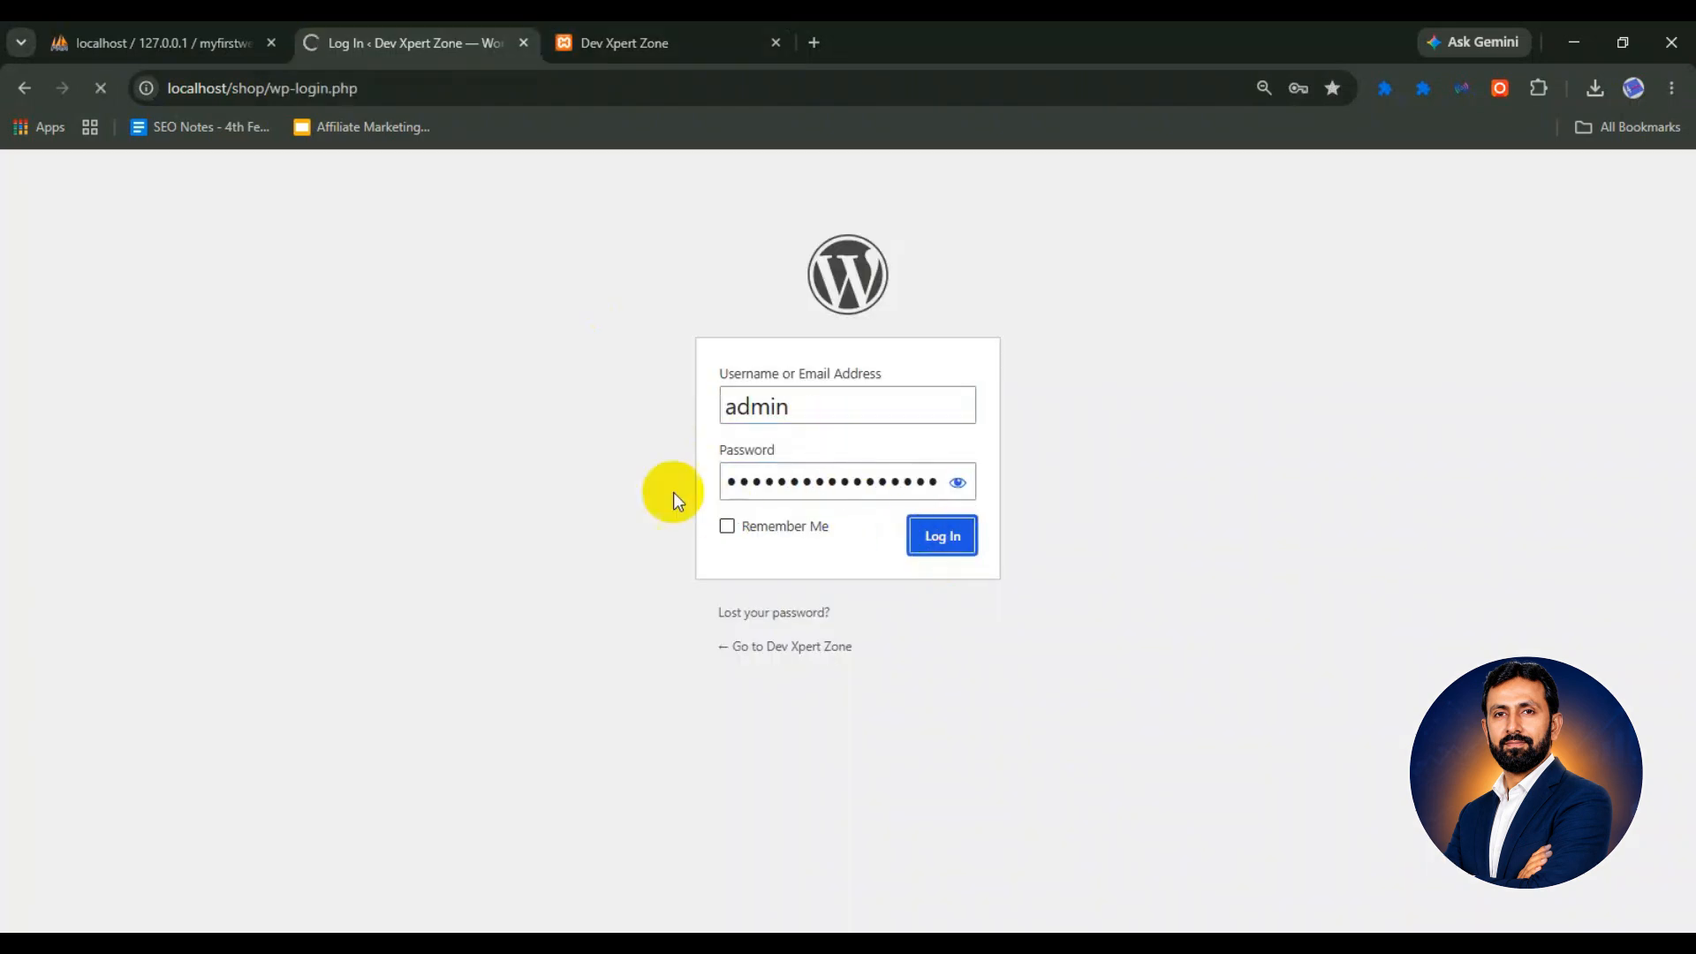